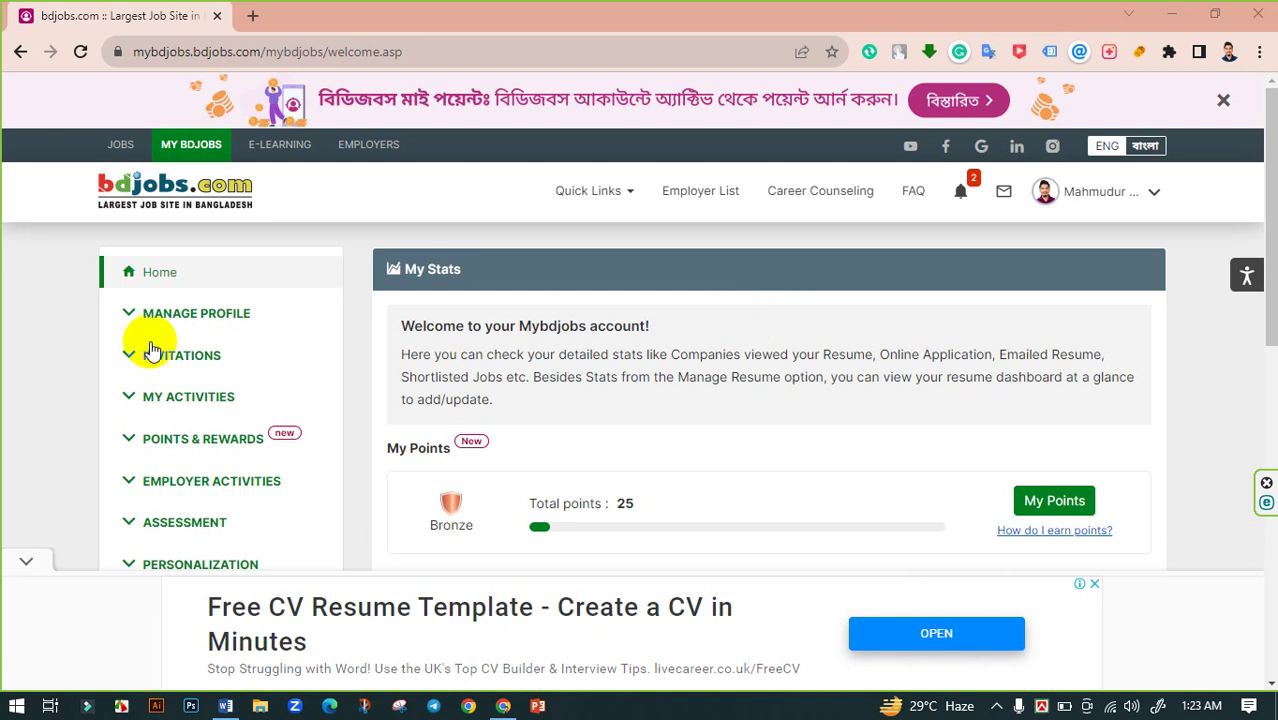
- Open the profile view and the Customized CV page in the Manage Profile section to review both
click(135, 315)
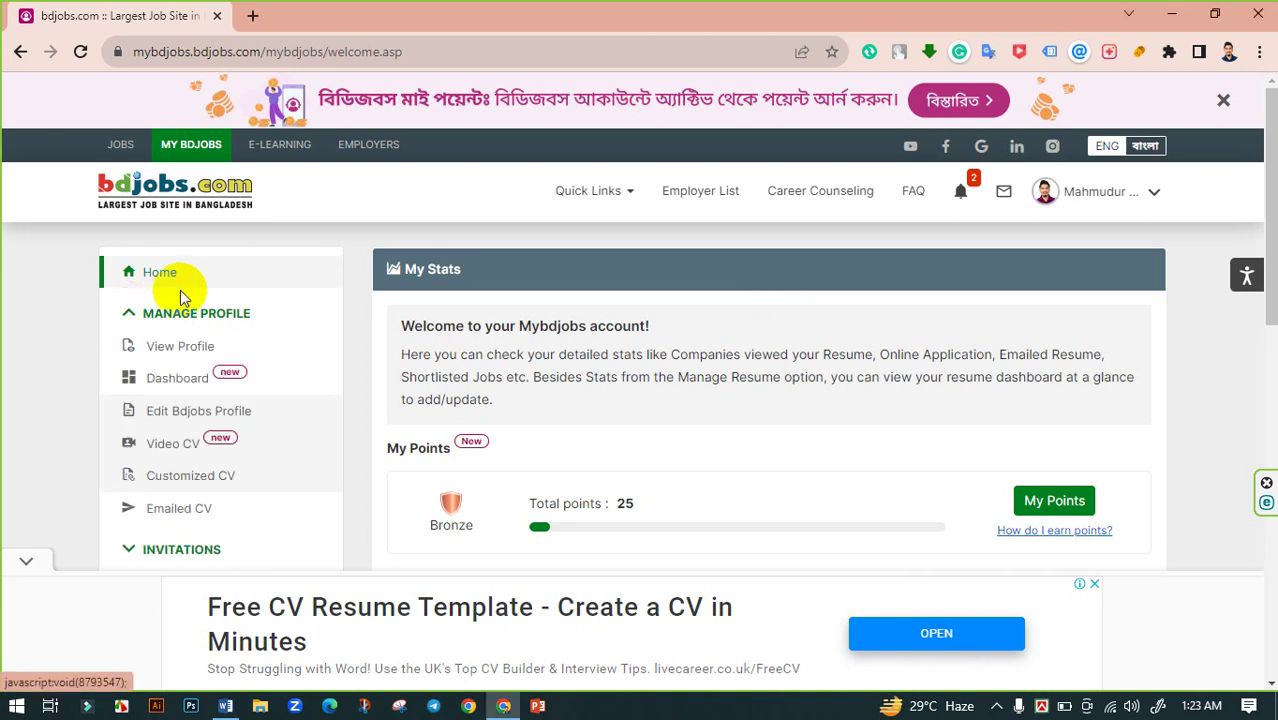
scroll(265, 280, down, 1)
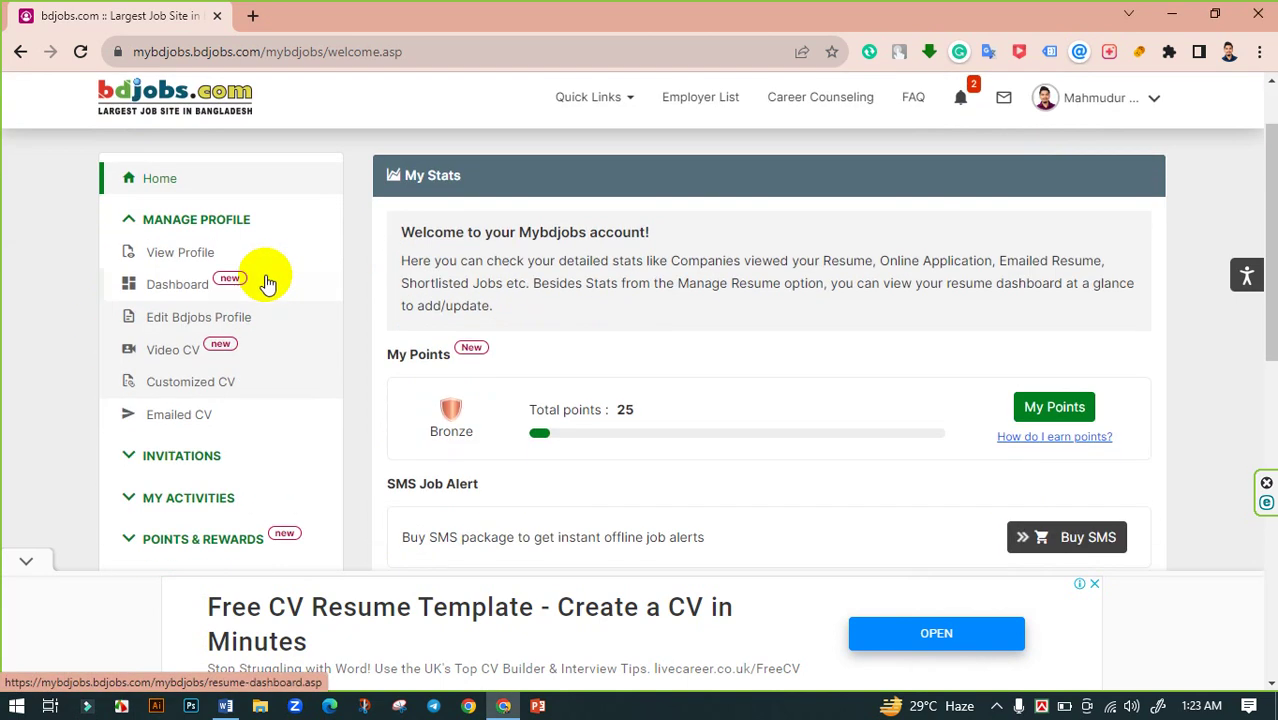
click(190, 262)
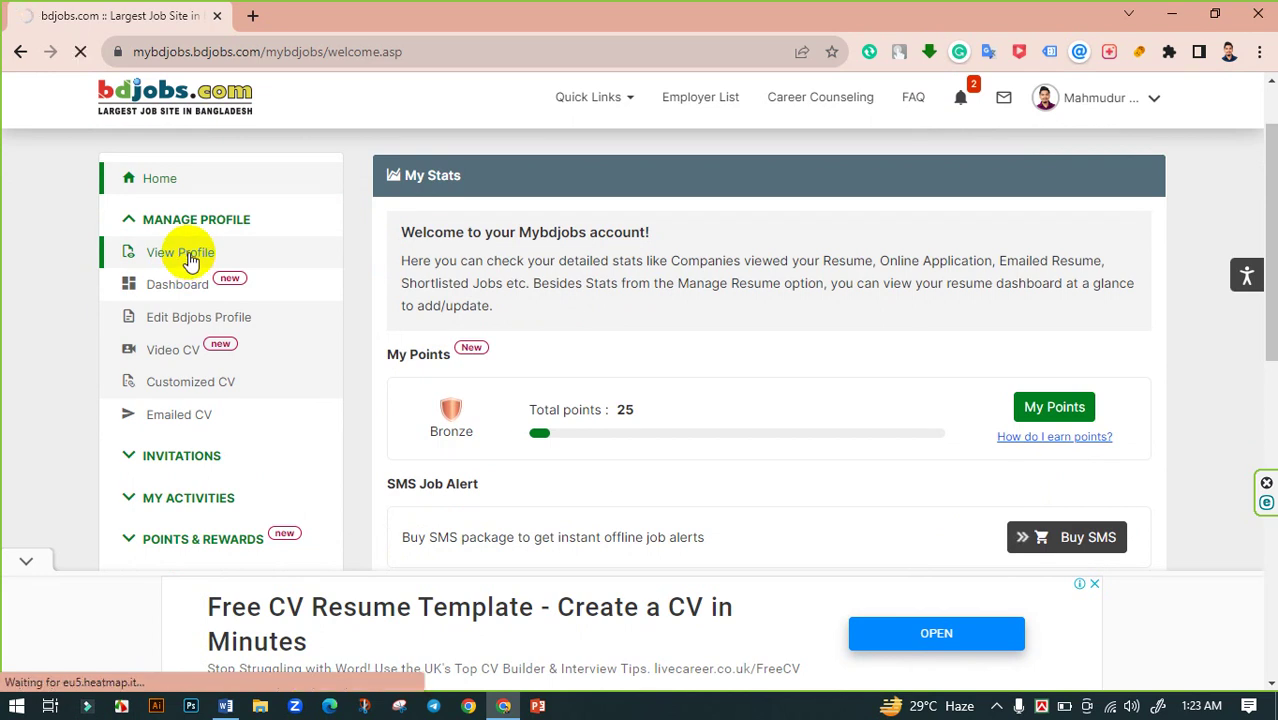
scroll(440, 388, down, 2)
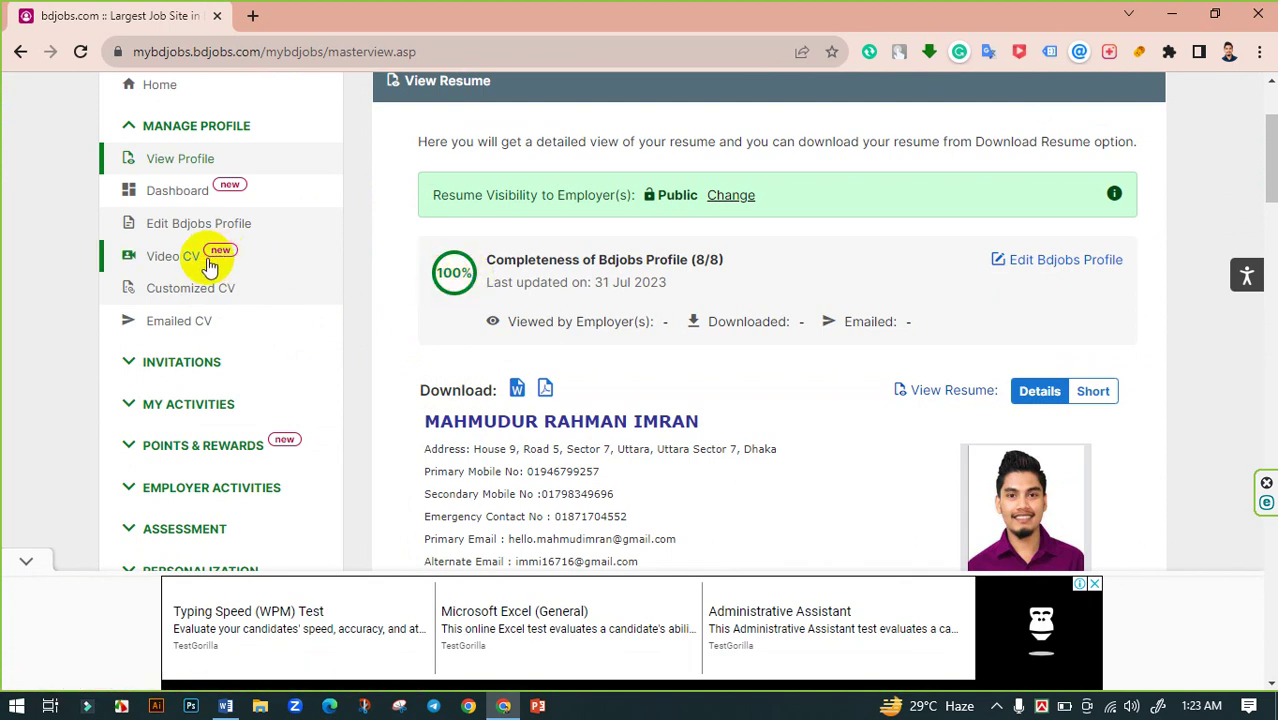
click(205, 290)
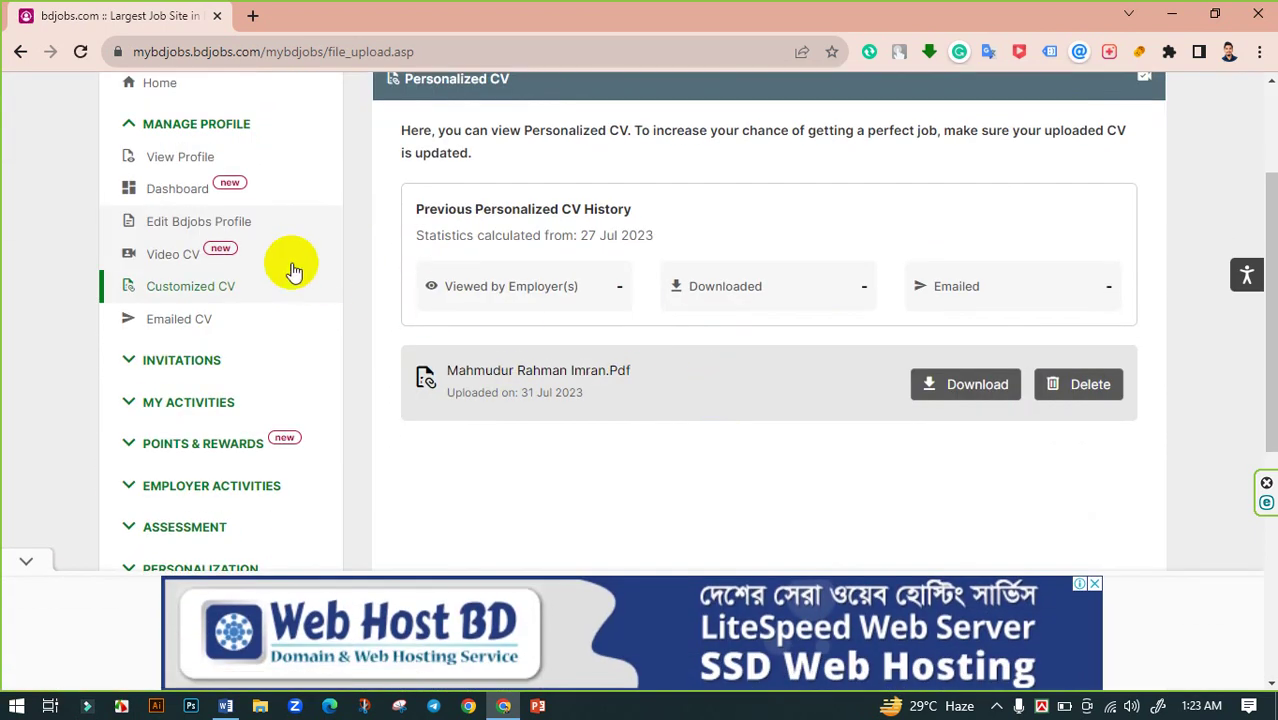
- Open the Video CV page, dismissing the advertisement and the introductory tutorial video
click(172, 258)
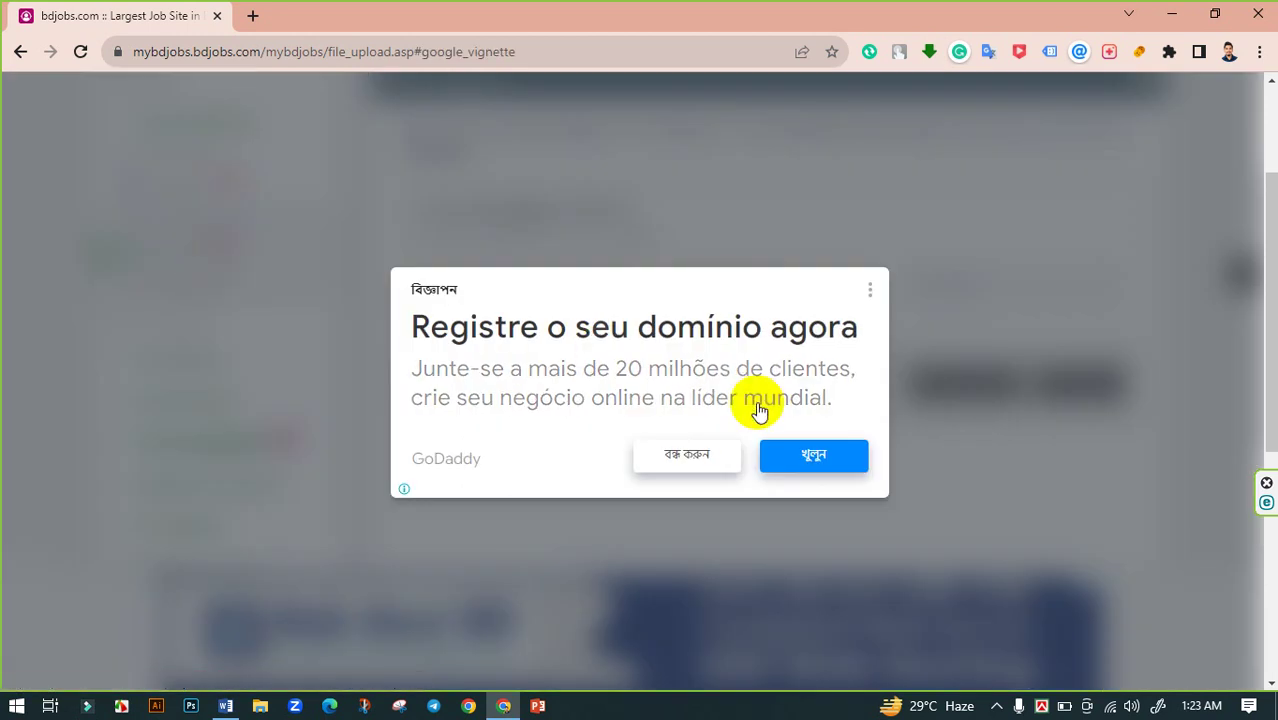
click(679, 456)
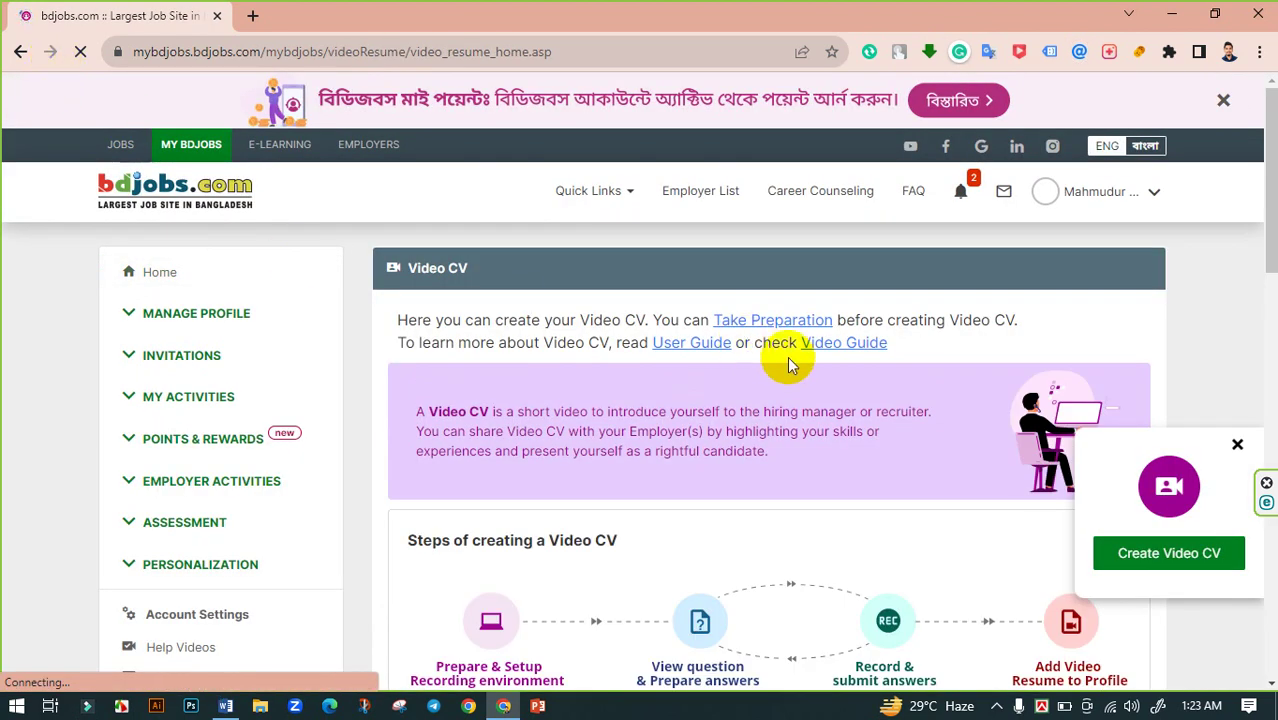
scroll(787, 360, down, 4)
scroll(786, 360, down, 4)
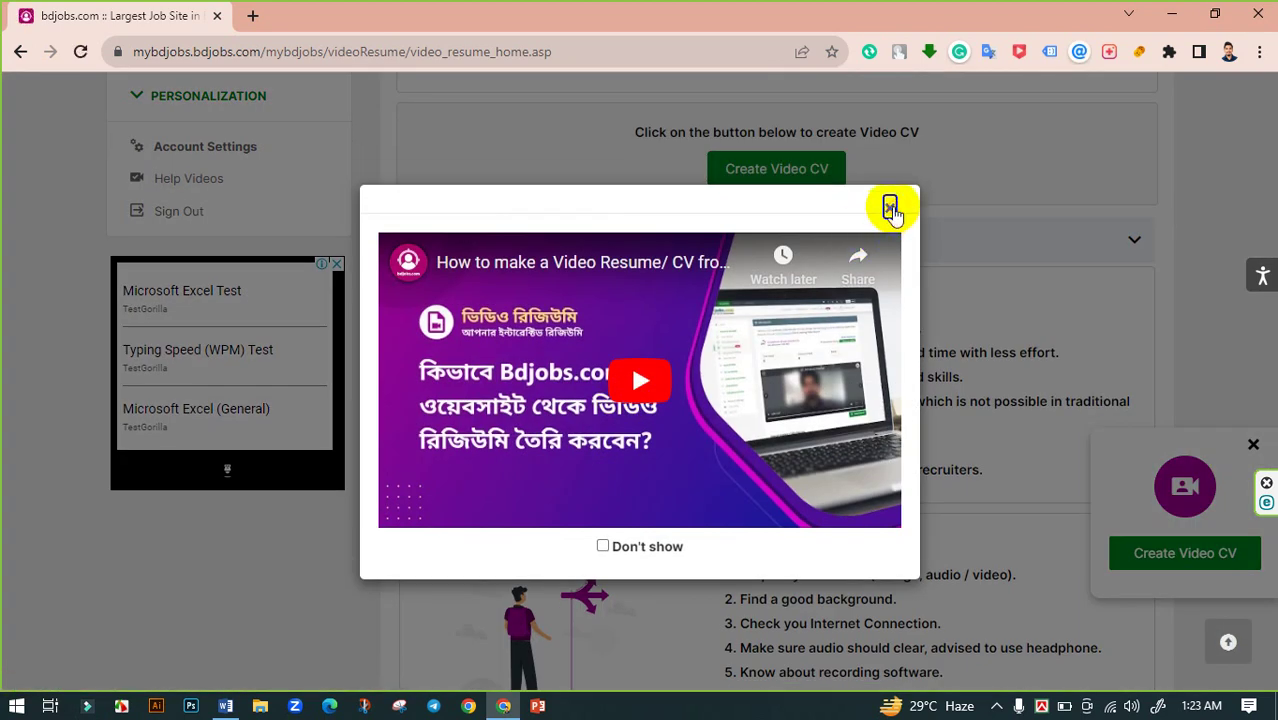
click(892, 207)
scroll(760, 330, up, 4)
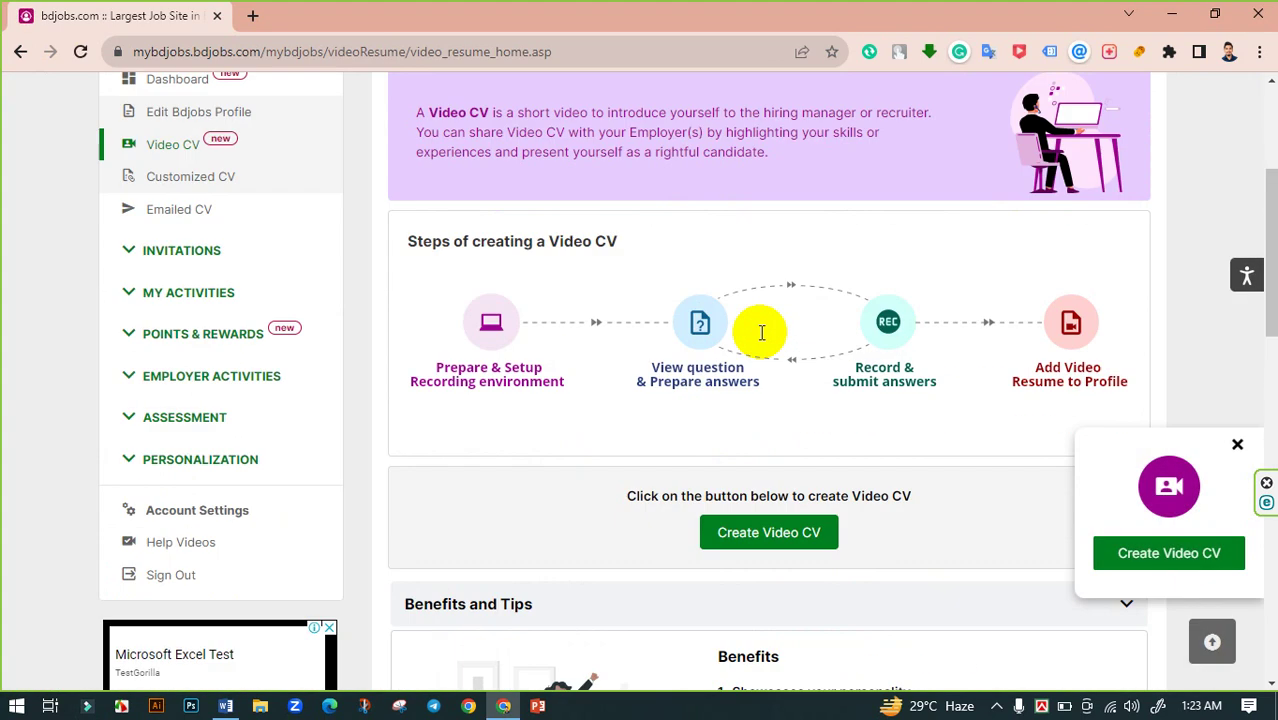
- Start creating a Video CV and dismiss the advertisement covering the question page
scroll(757, 355, down, 2)
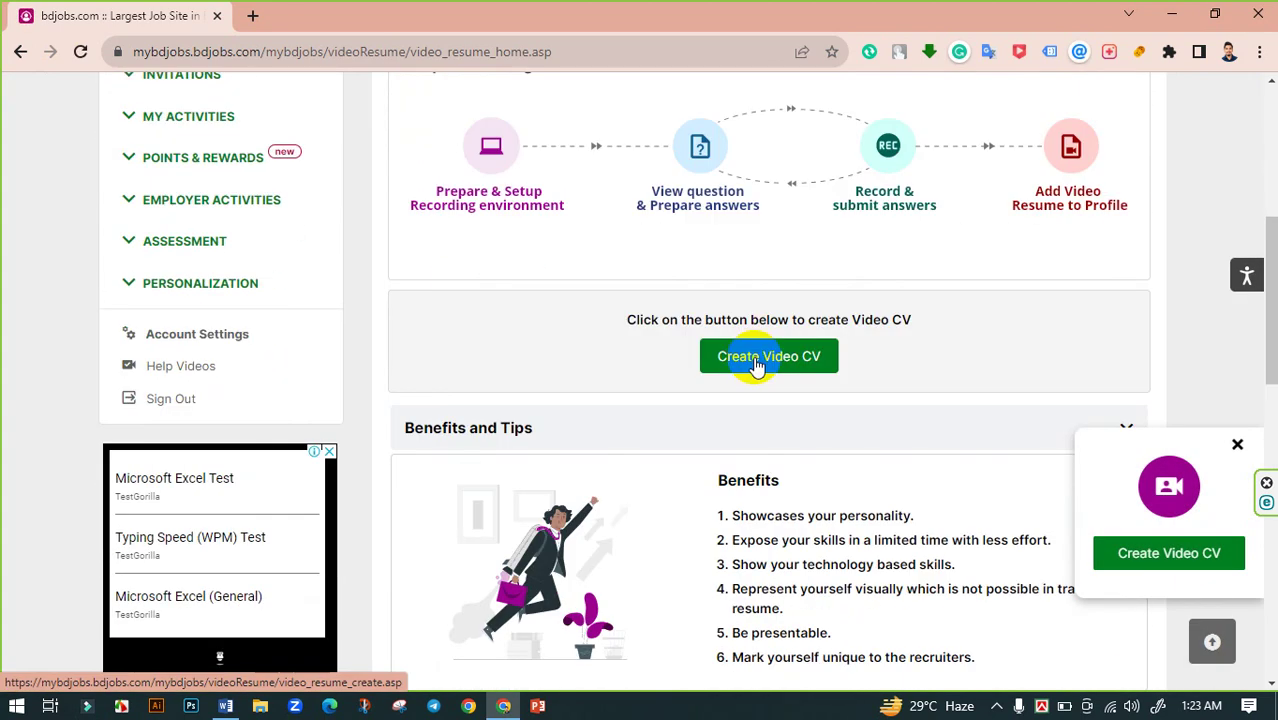
scroll(757, 366, up, 1)
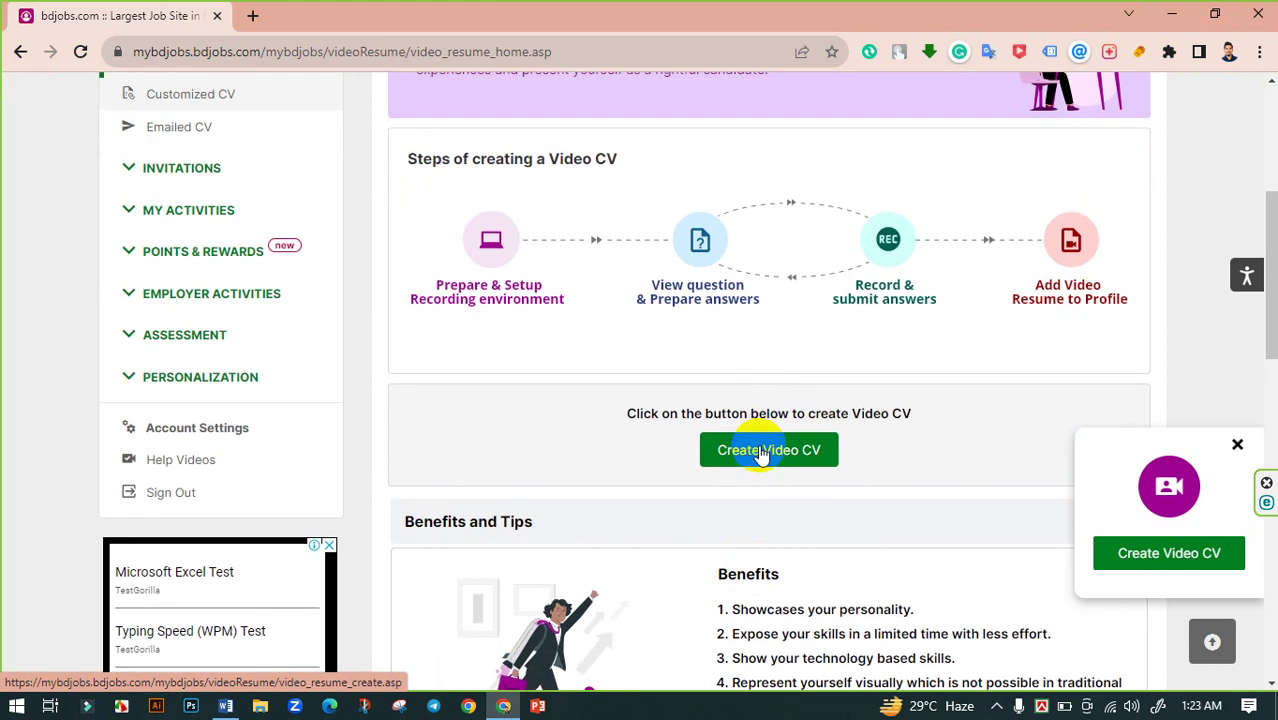
click(762, 451)
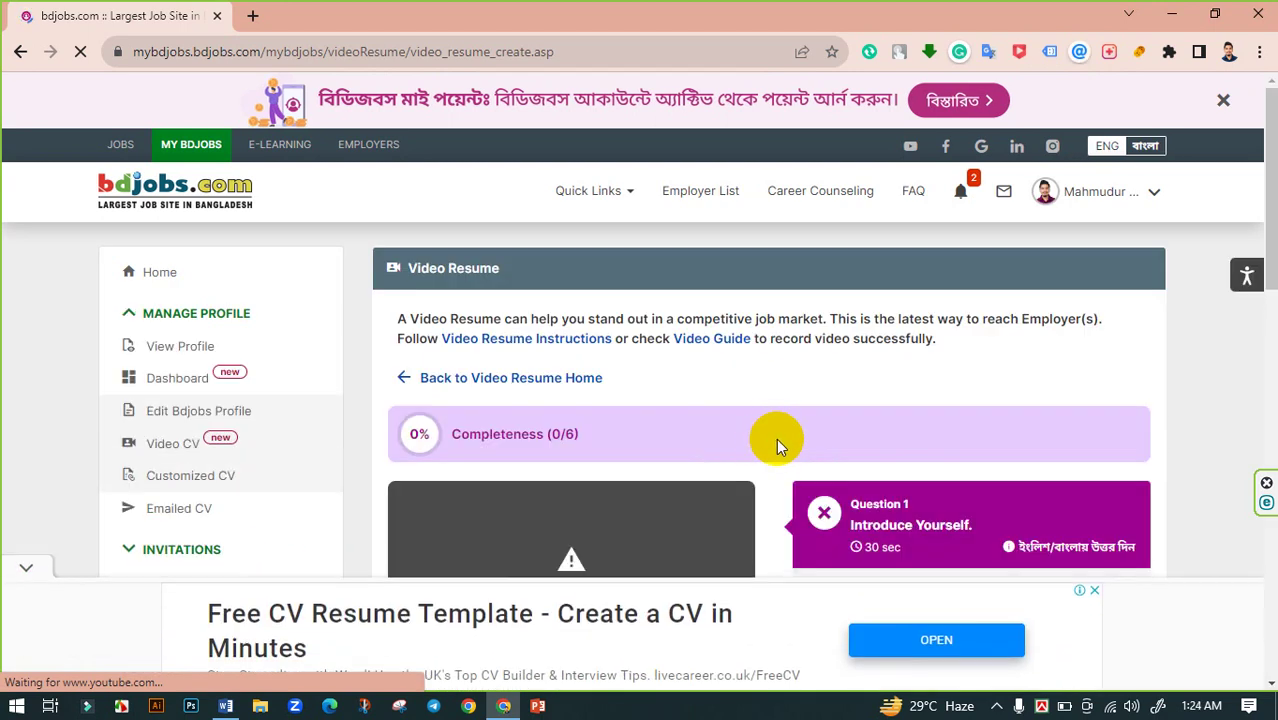
scroll(776, 438, down, 2)
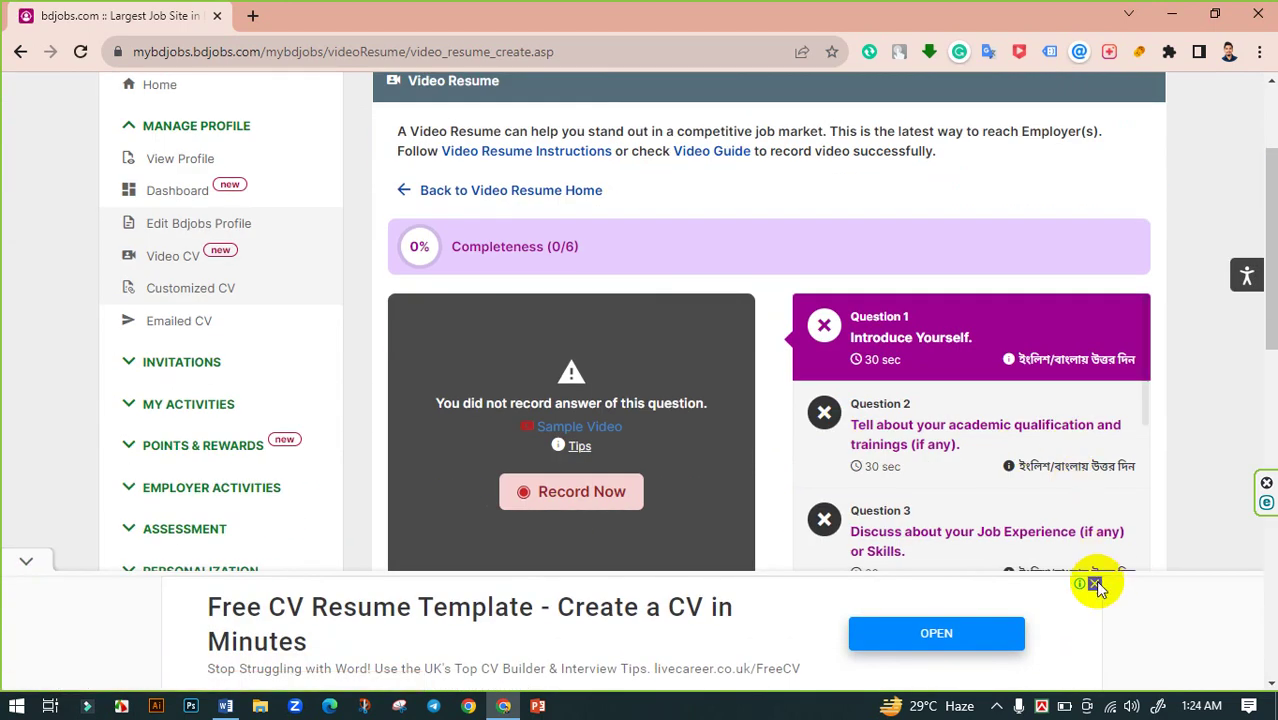
click(1096, 585)
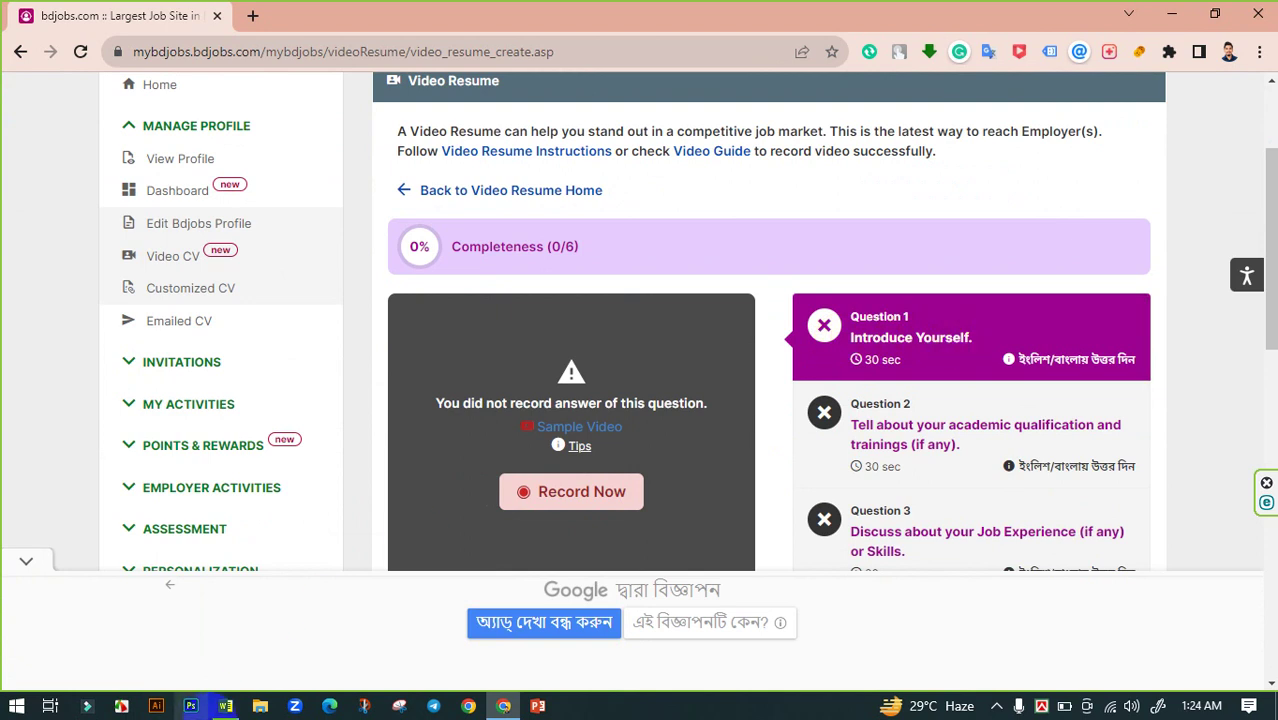
- Switch to the Text.docx script in Word and review the whole "Introduce Yourself" answer against the first video question
click(226, 706)
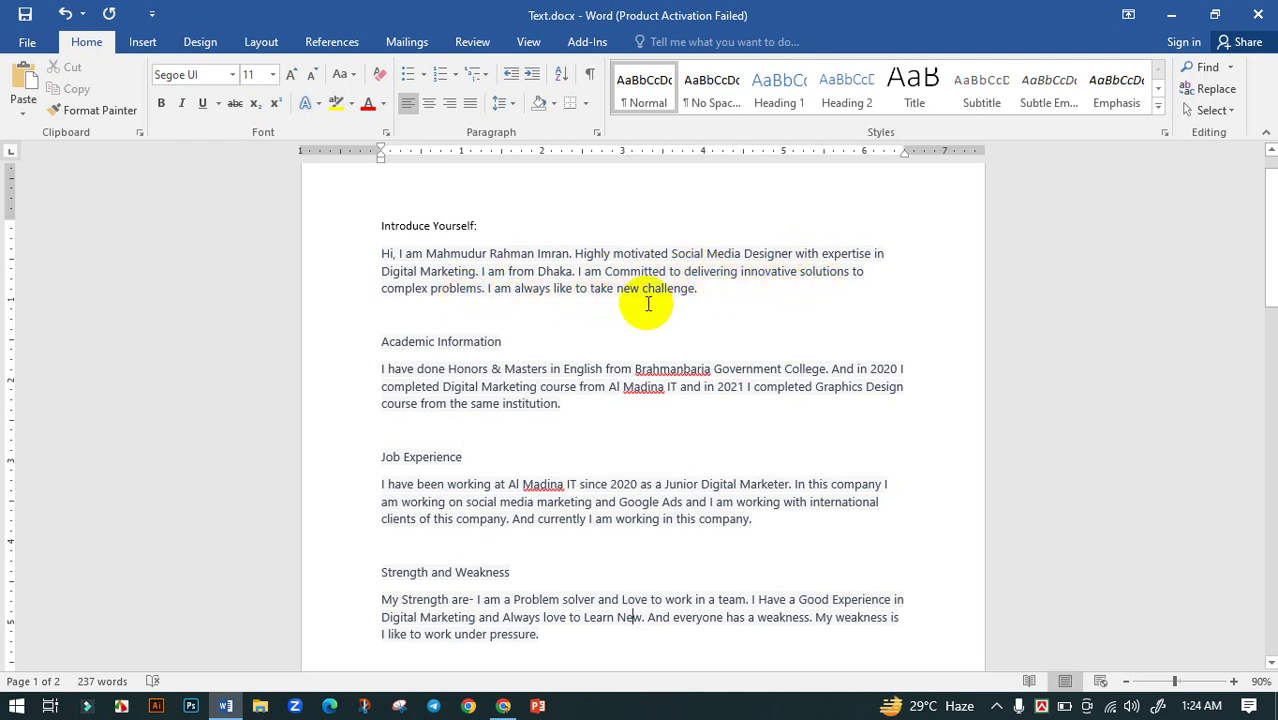
click(392, 254)
drag(392, 254, 702, 294)
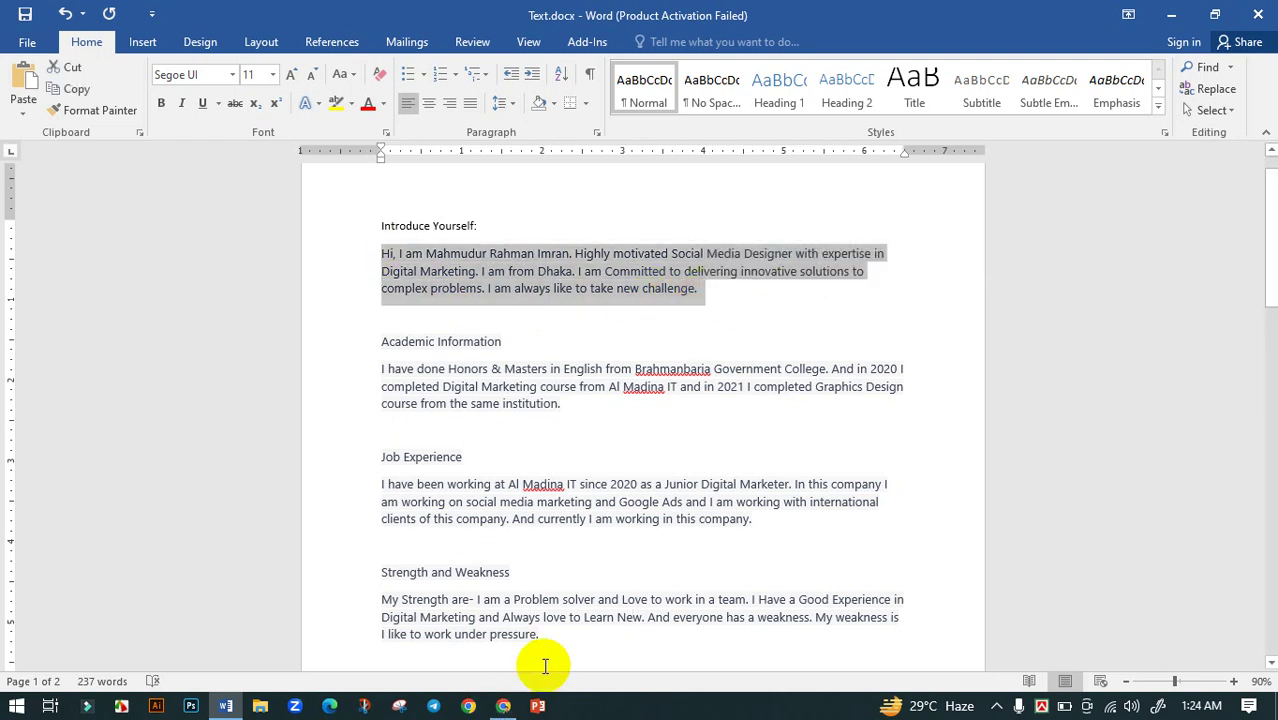
click(503, 706)
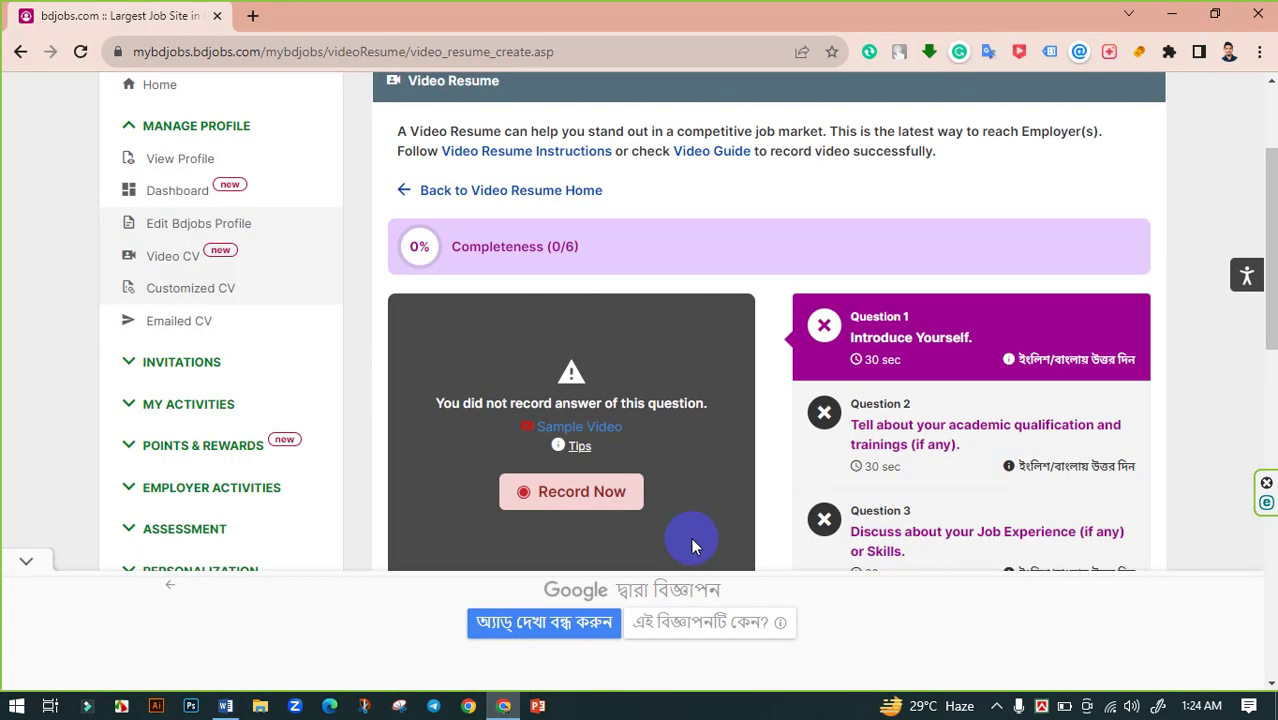
click(227, 708)
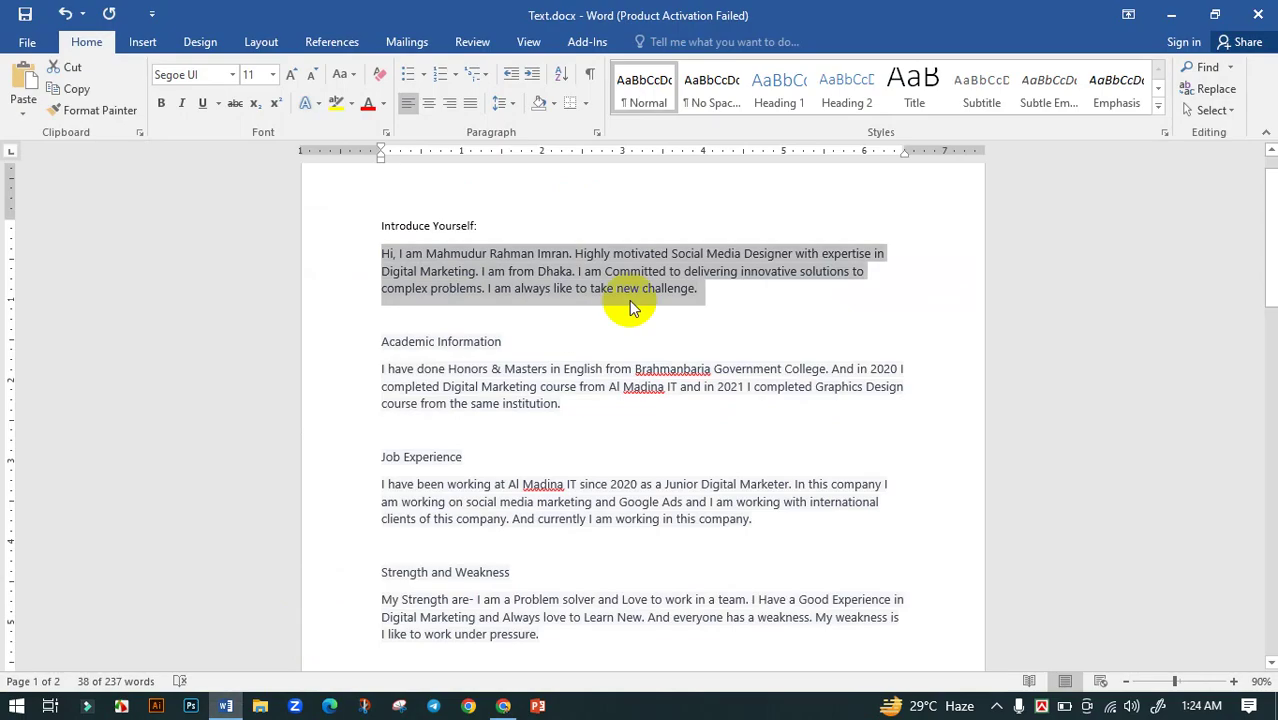
drag(697, 288, 385, 253)
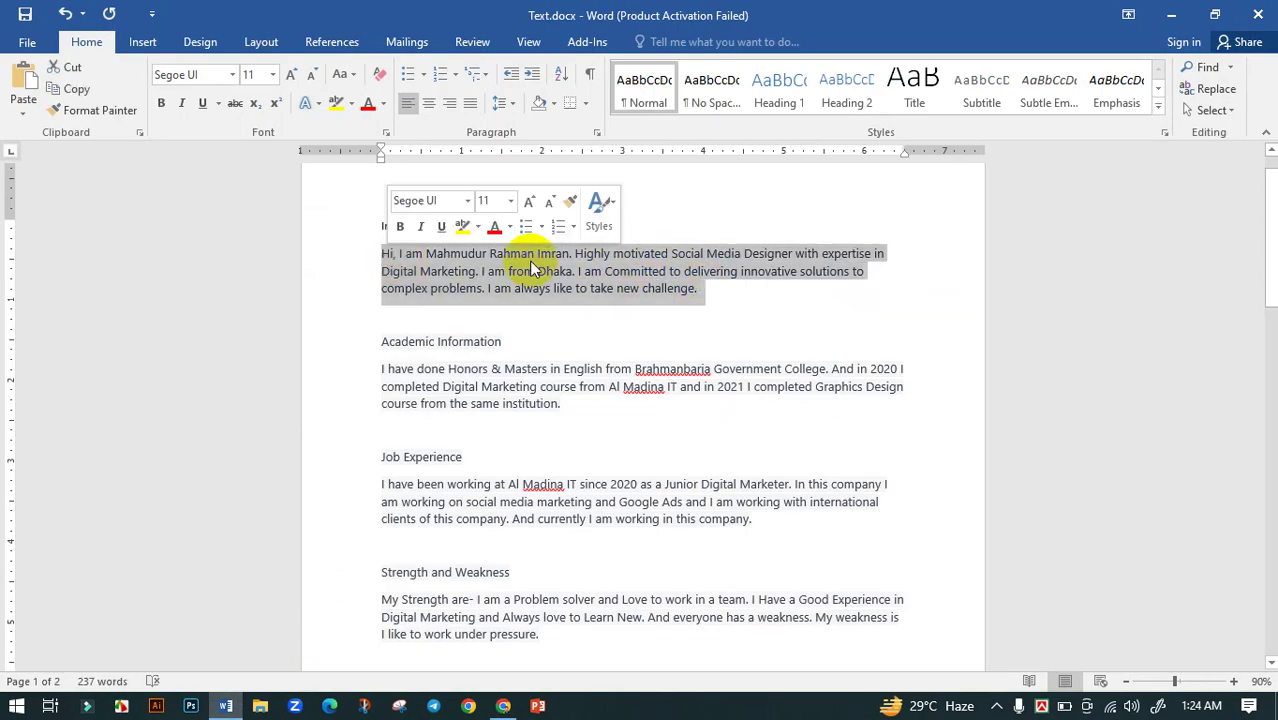
click(705, 275)
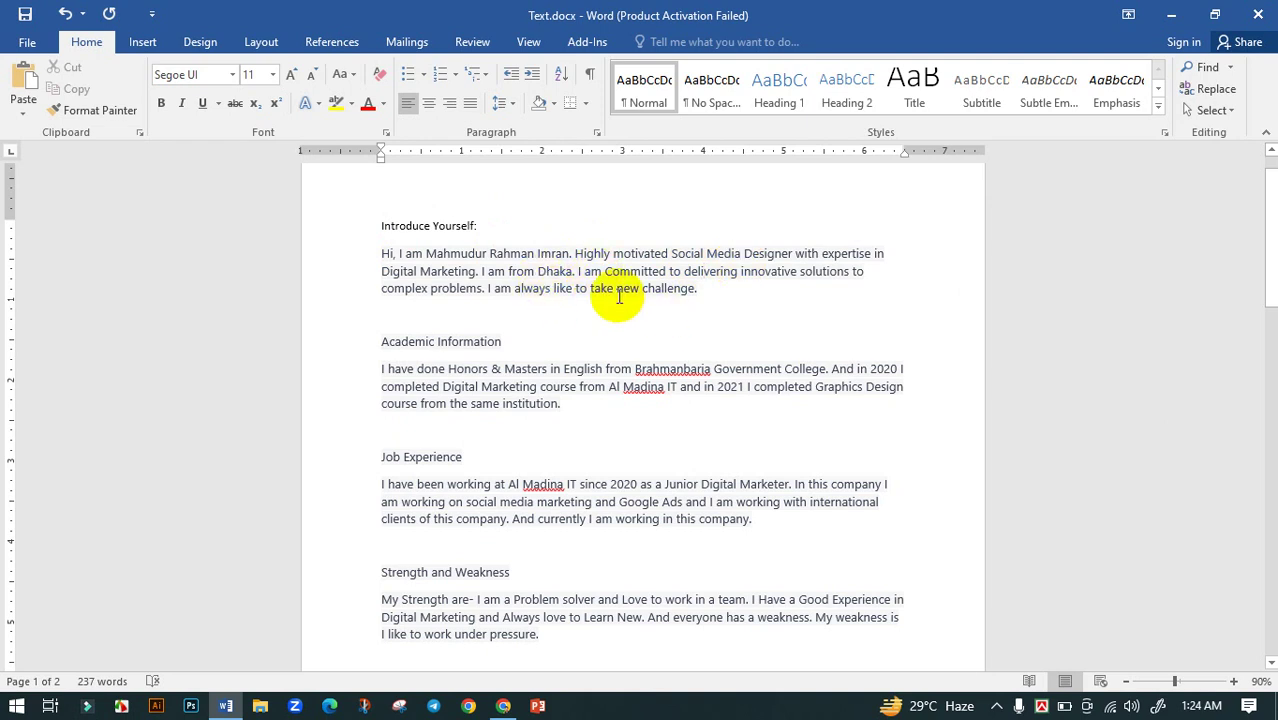
- Examine the "Introduce Yourself" paragraph sentence by sentence, including the parts on innovative solutions and taking new challenges
drag(576, 272, 693, 293)
click(667, 318)
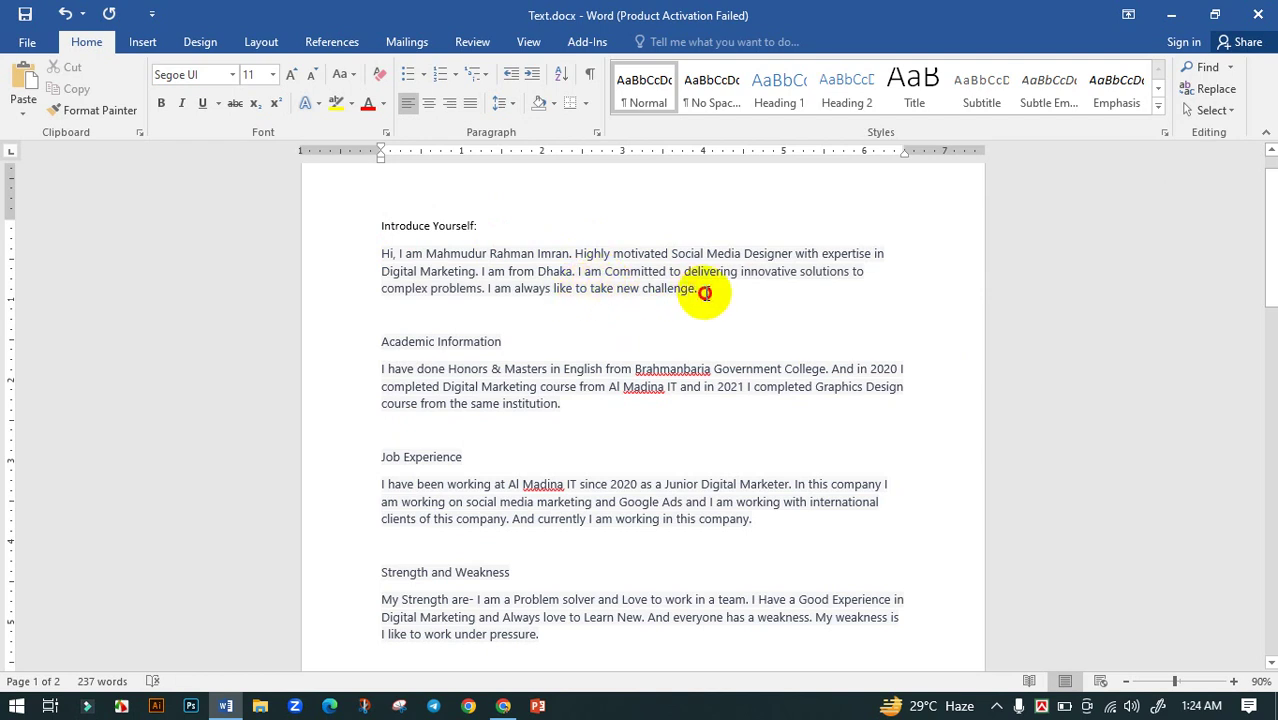
drag(699, 288, 577, 273)
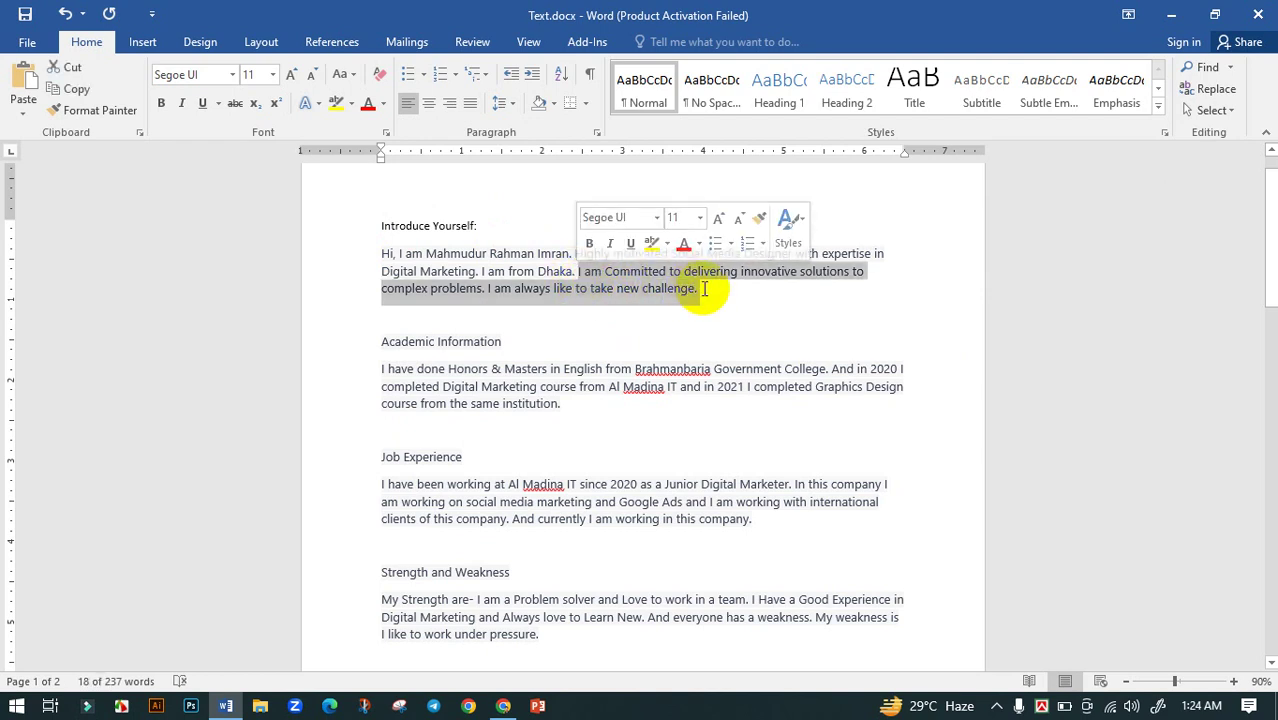
drag(699, 288, 388, 258)
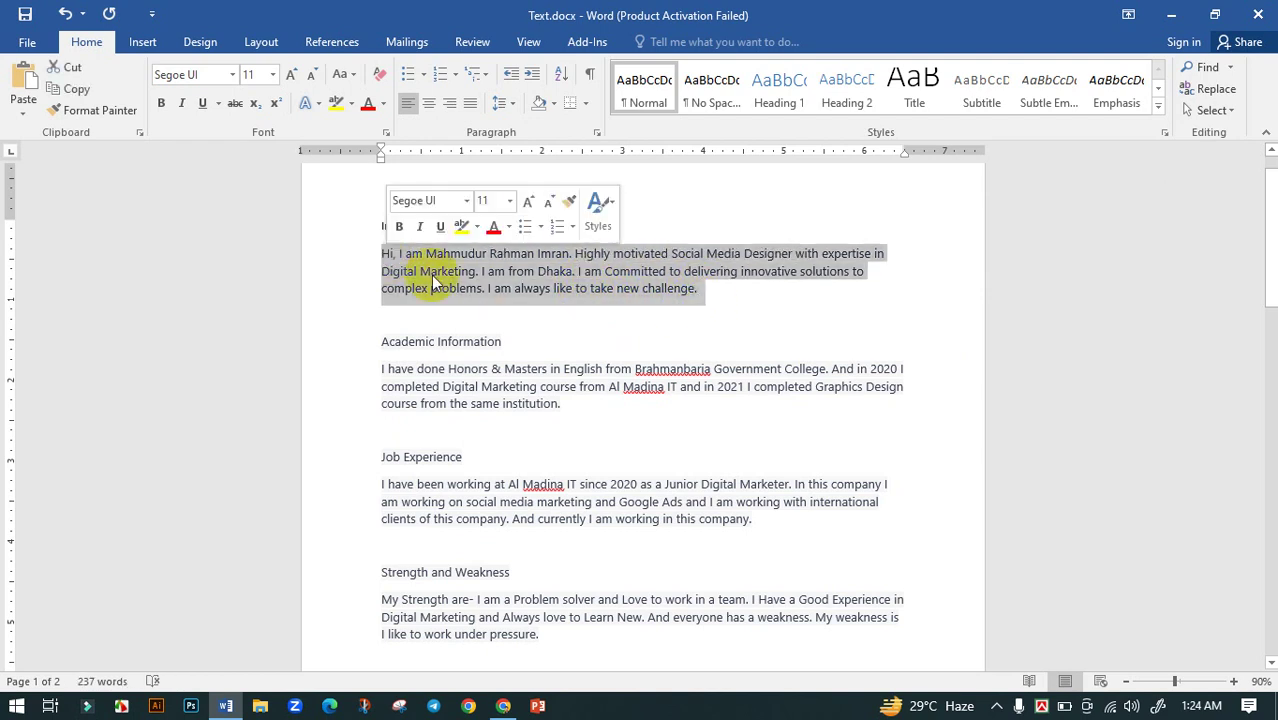
click(701, 295)
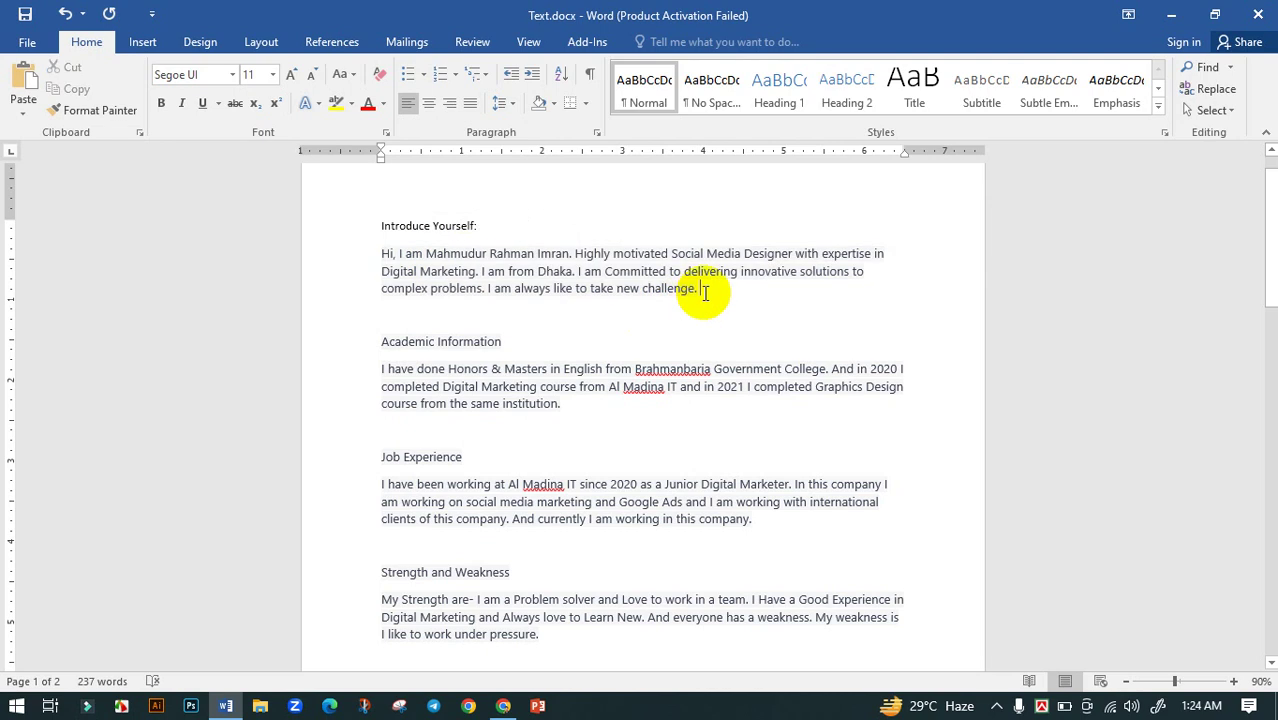
drag(704, 290, 379, 257)
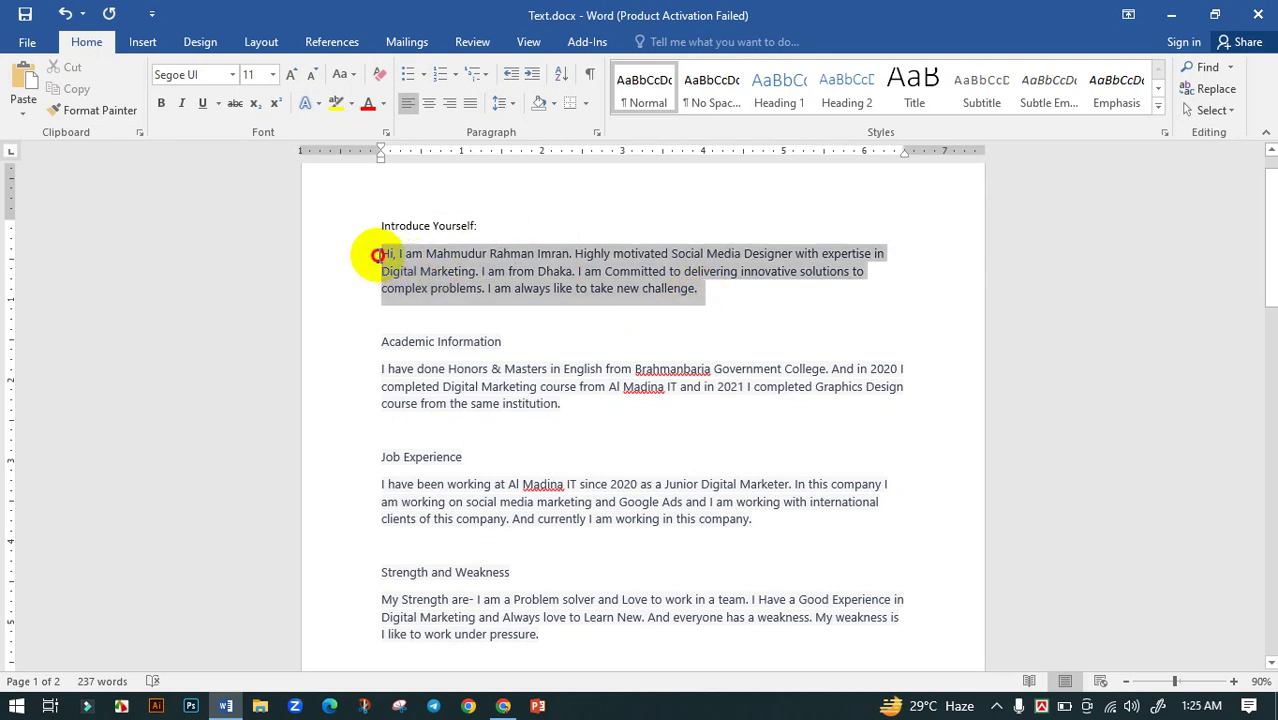
click(709, 288)
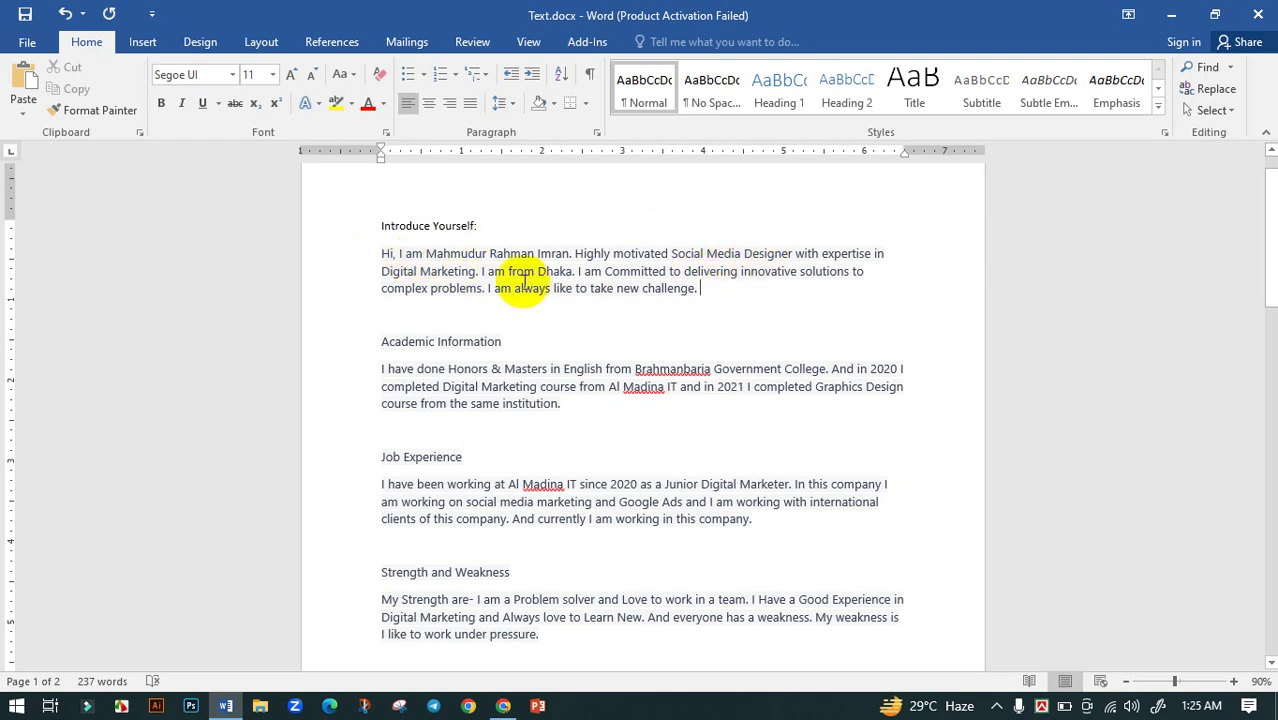
drag(522, 271, 565, 288)
click(565, 288)
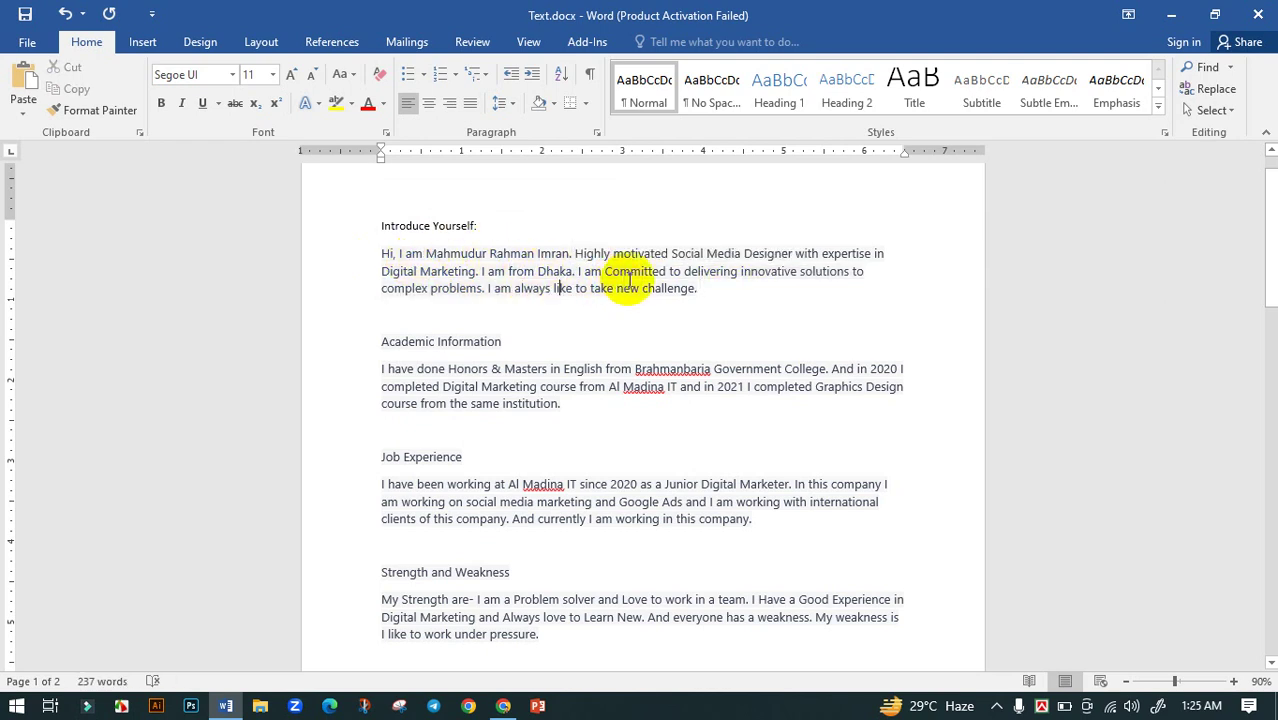
drag(583, 271, 856, 274)
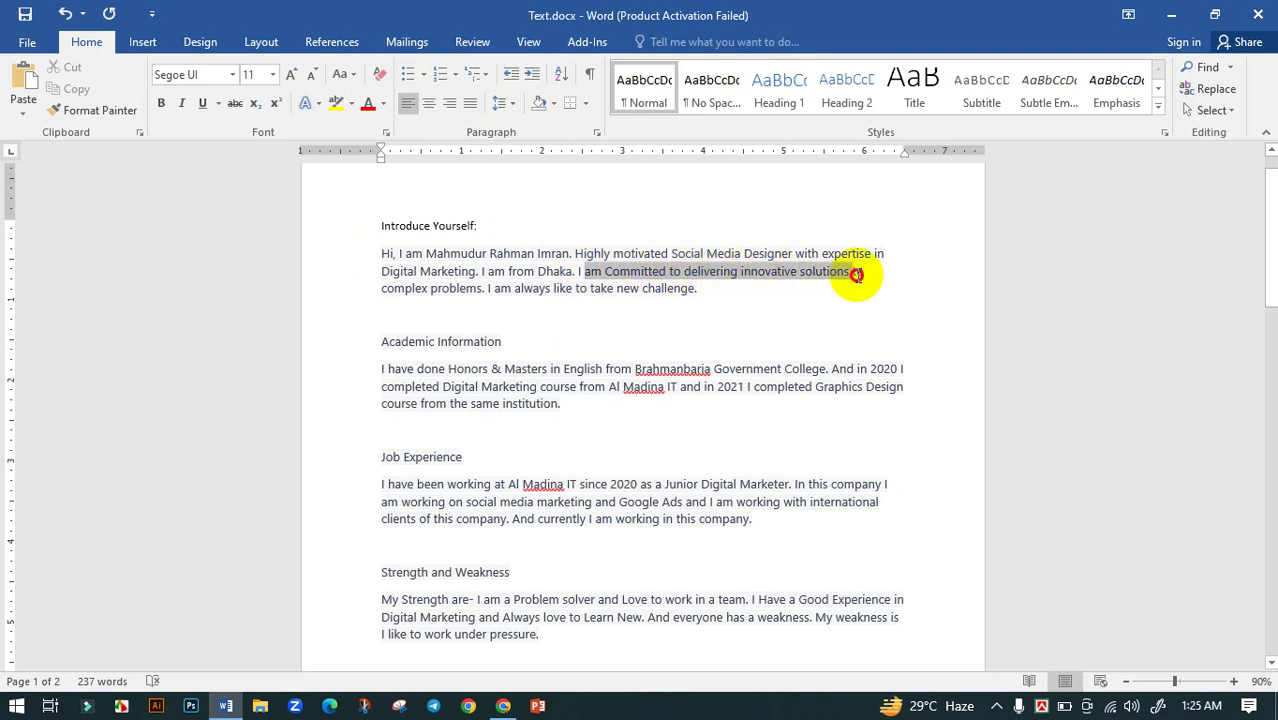
click(522, 288)
drag(488, 288, 702, 291)
click(705, 291)
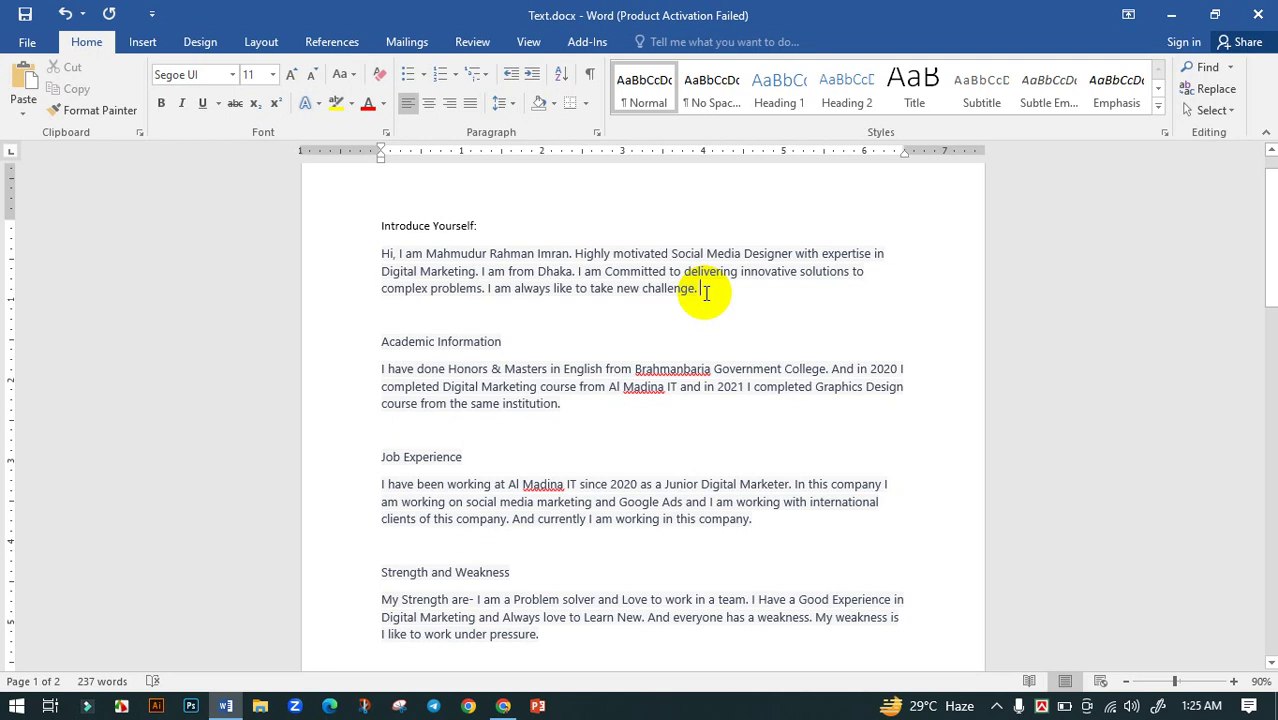
drag(707, 294, 386, 262)
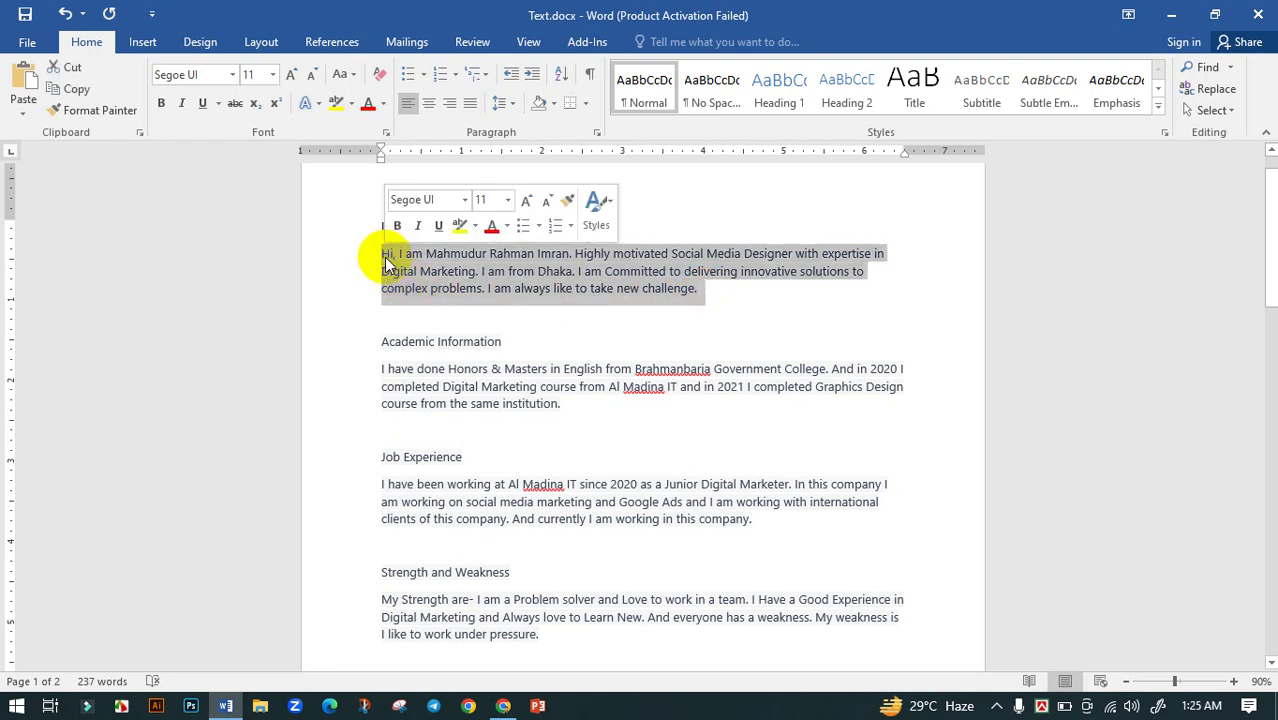
click(708, 292)
- Switch back to the Video Resume page in Chrome and select Question 2 on academic qualification and trainings
click(503, 706)
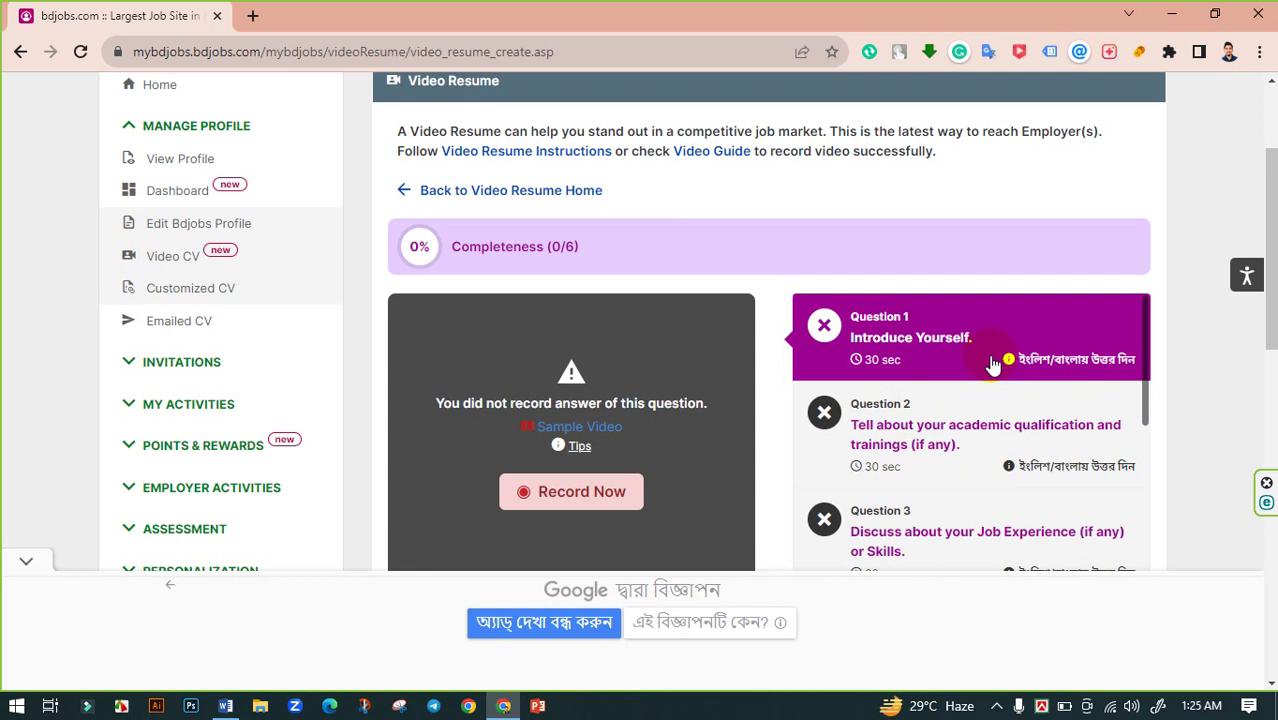
scroll(900, 420, up, 1)
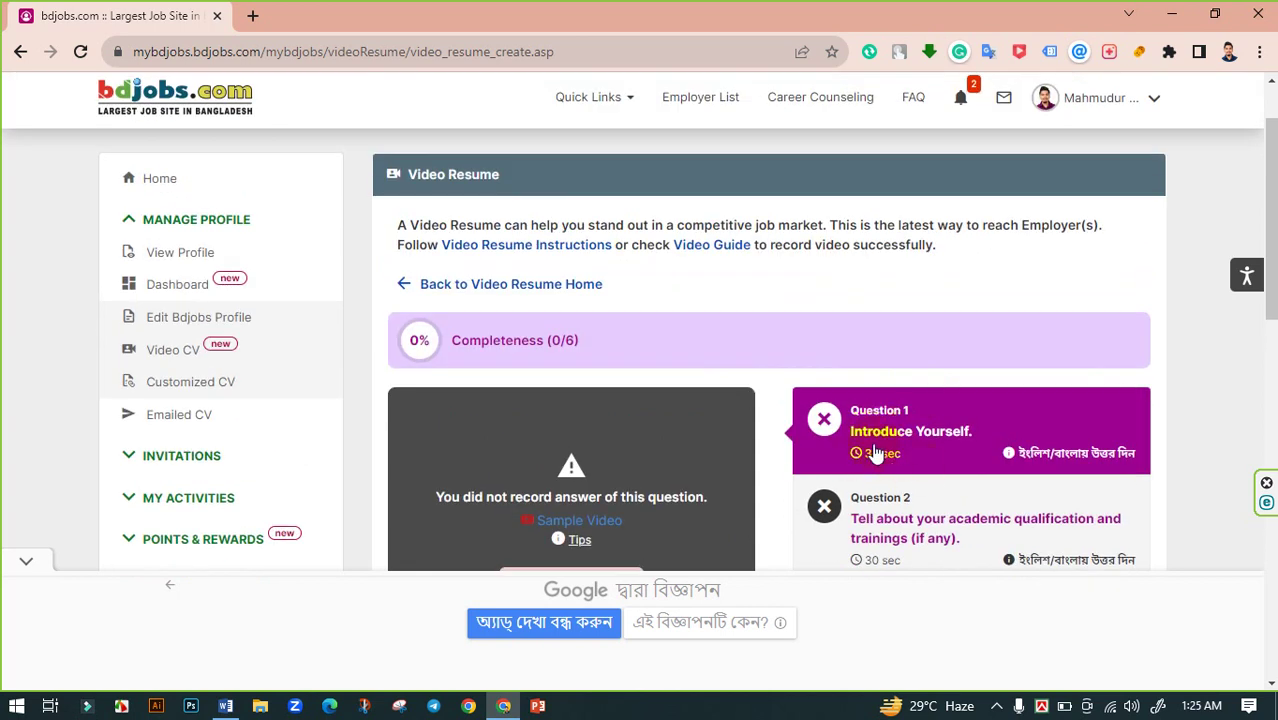
scroll(902, 440, down, 1)
scroll(902, 440, up, 1)
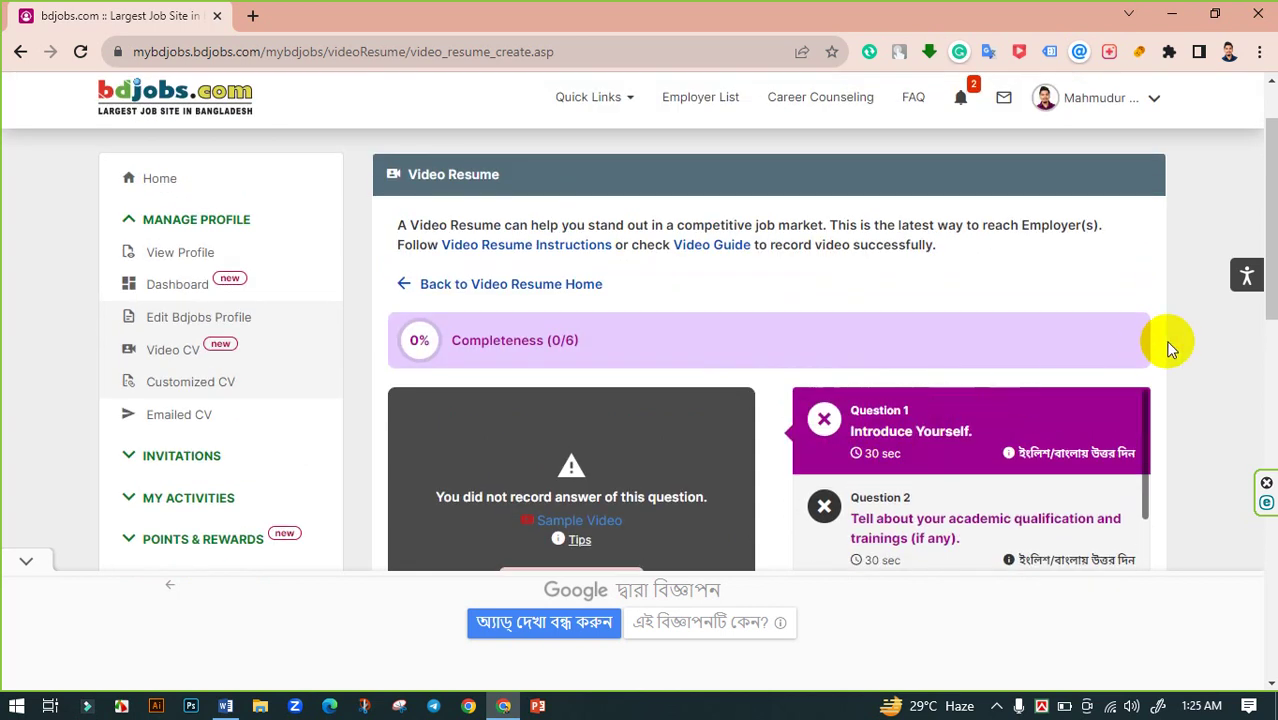
scroll(1171, 348, down, 2)
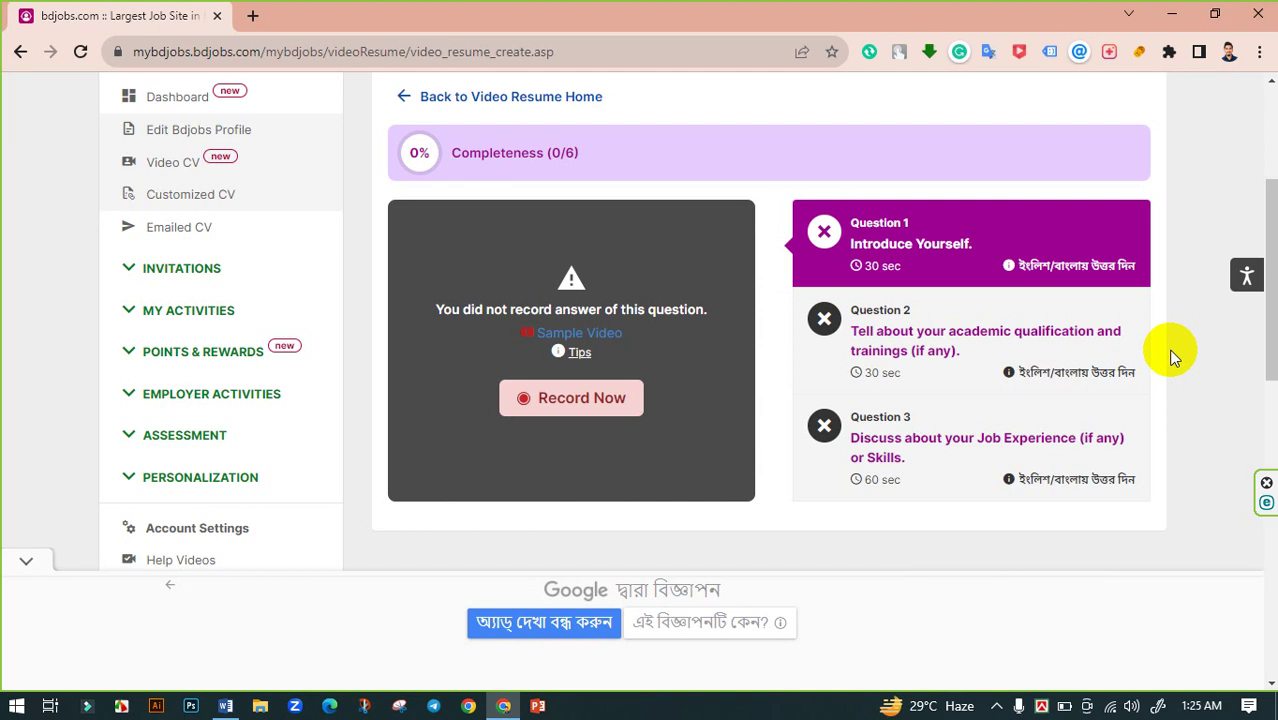
click(968, 348)
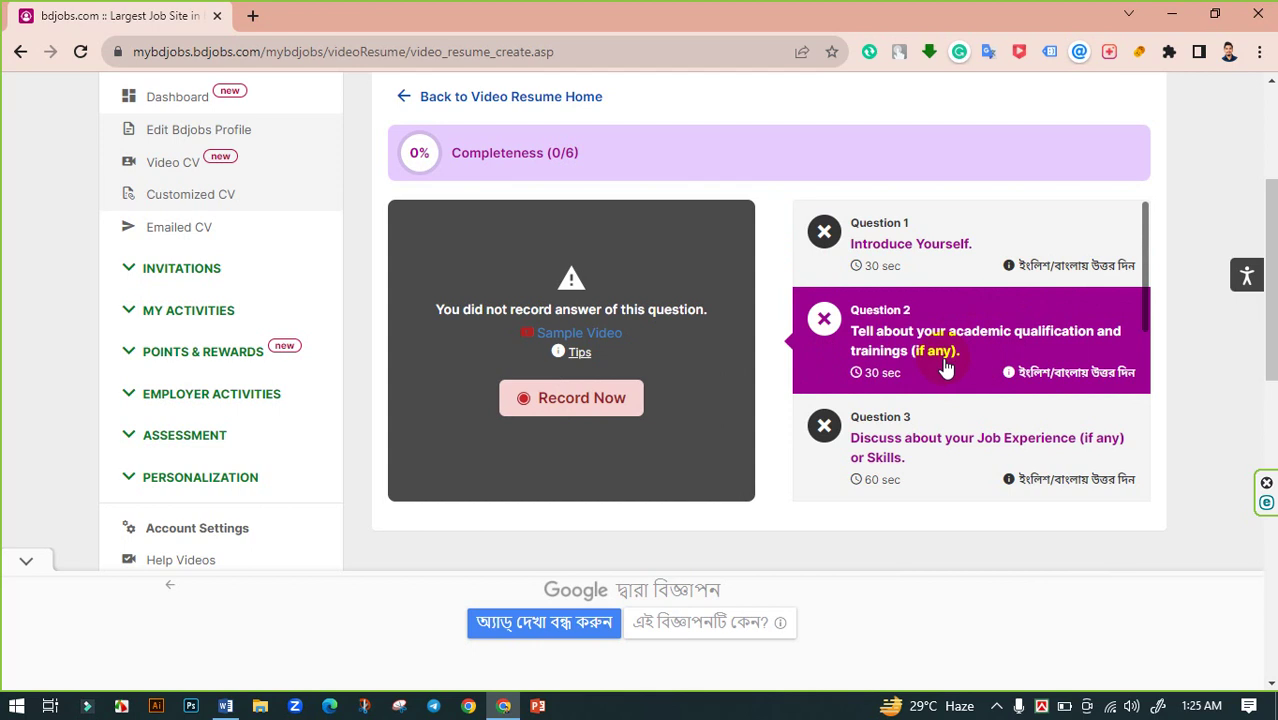
- Record and submit an answer to Question 1, "Introduce Yourself", with the page zoomed out to fit the recording window
click(946, 256)
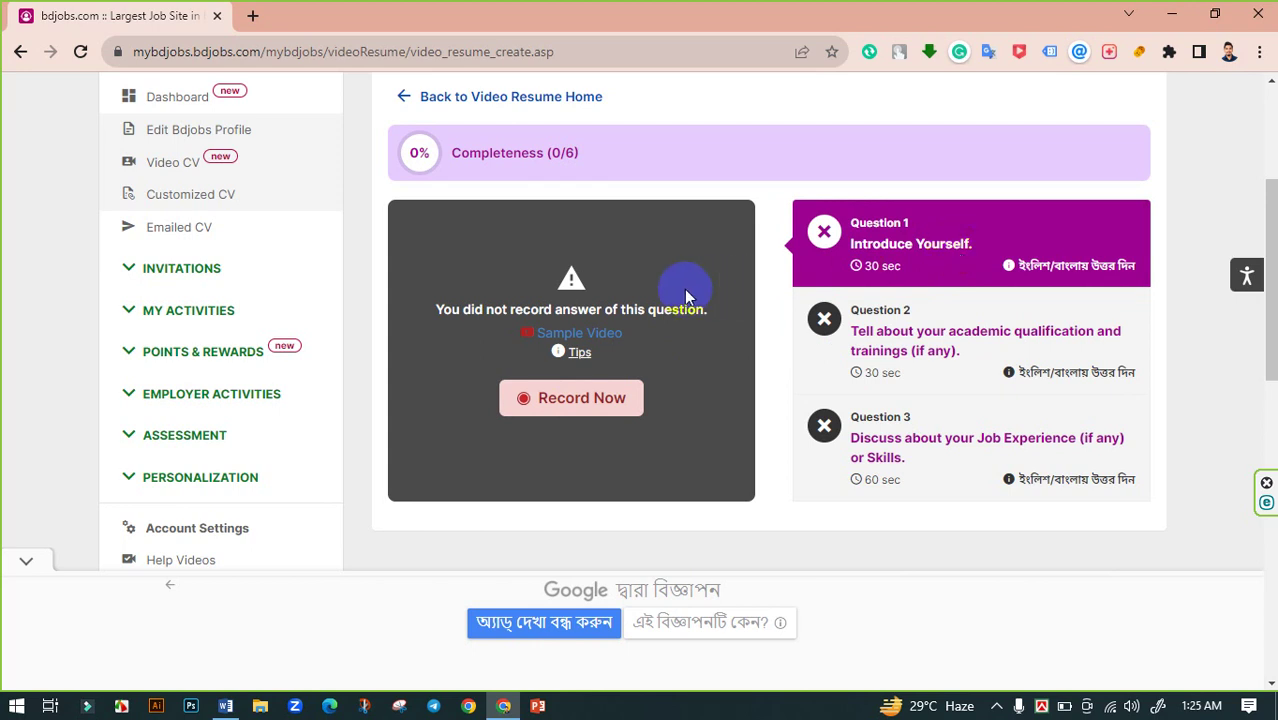
click(584, 399)
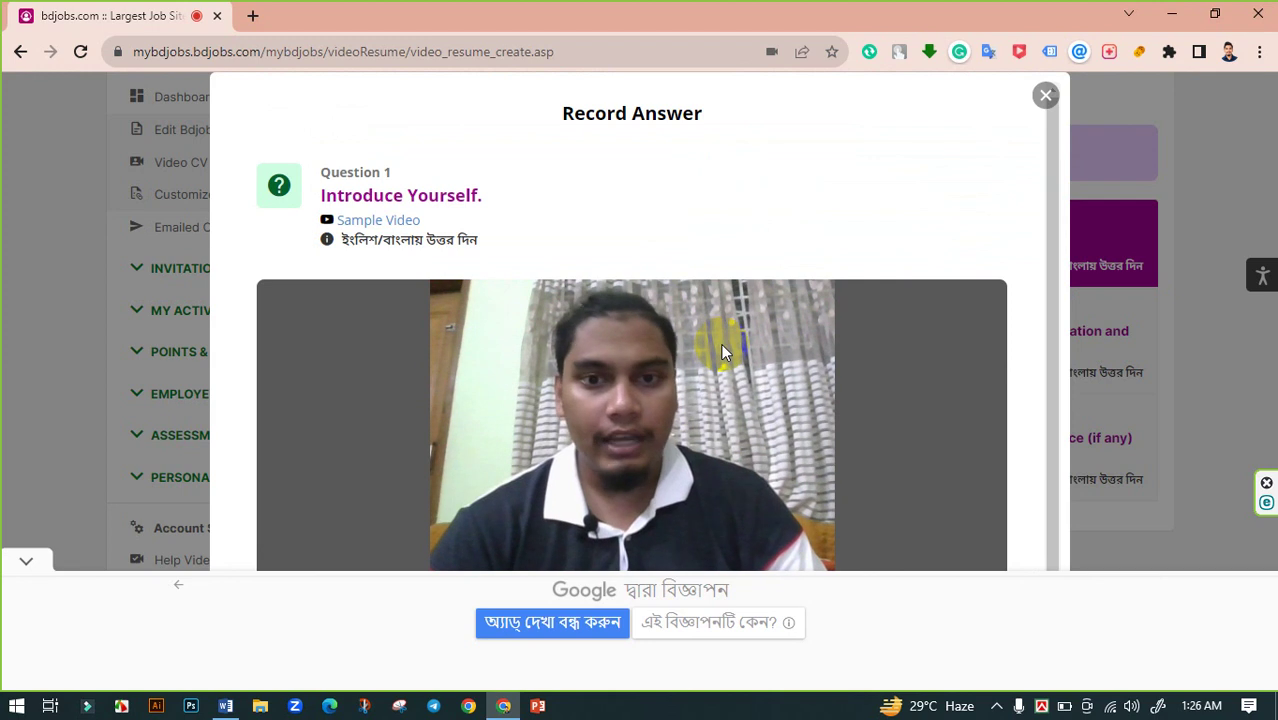
scroll(724, 350, down, 1)
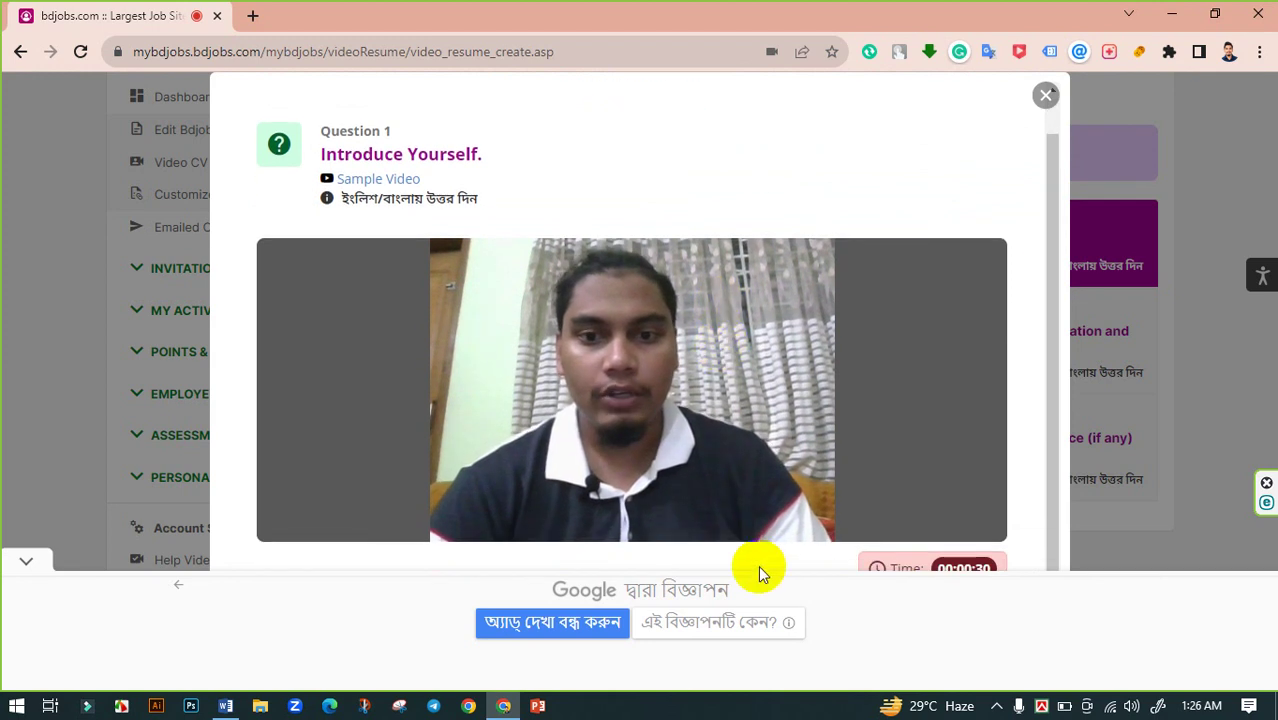
click(722, 461)
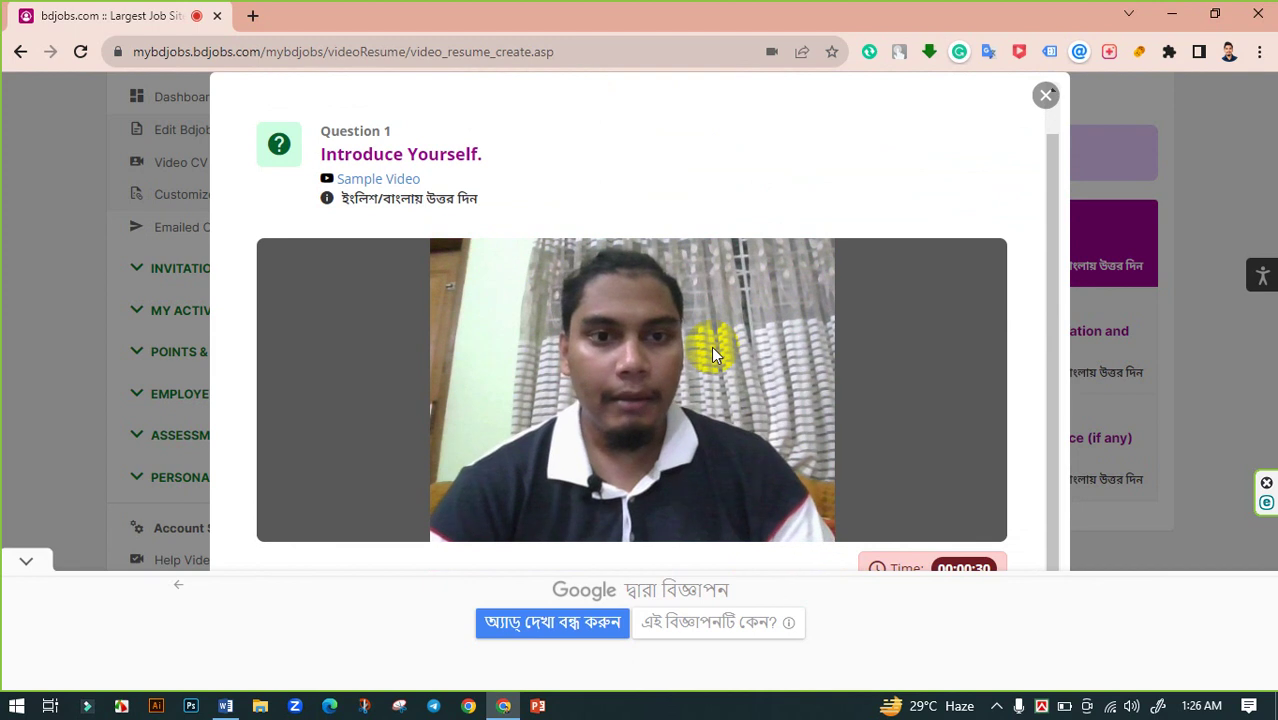
key(ctrl+minus)
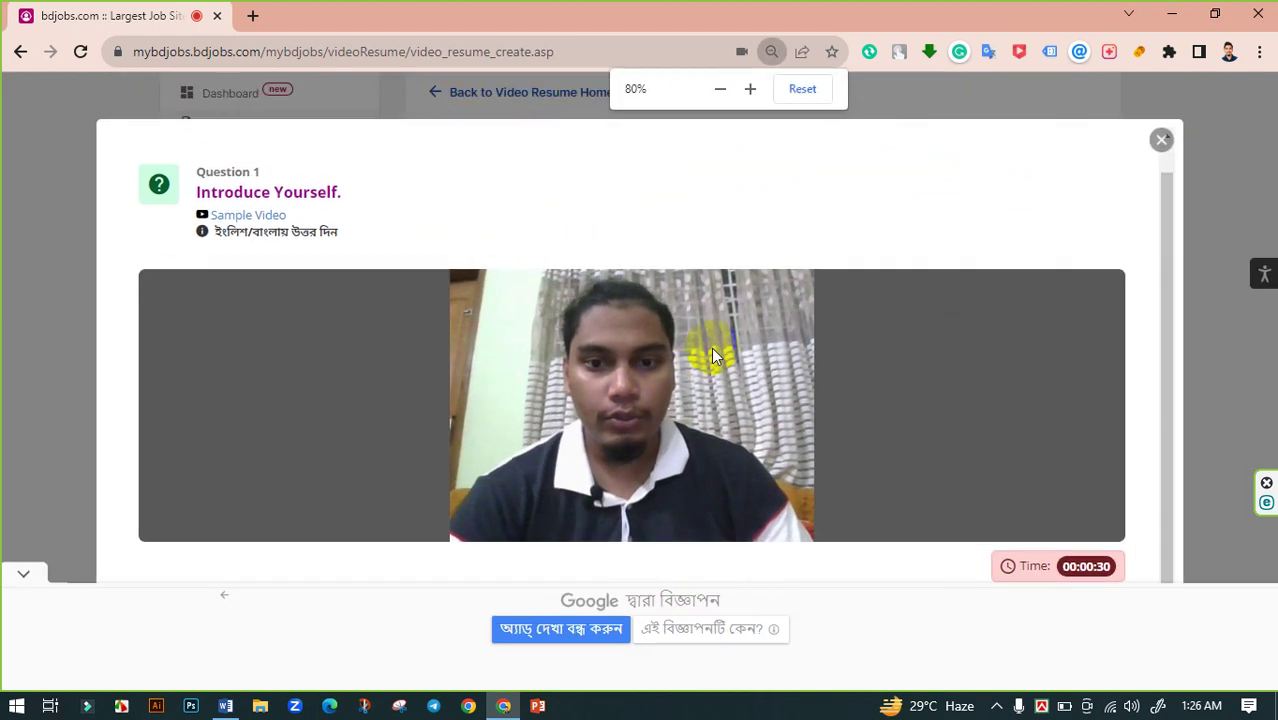
key(ctrl+minus)
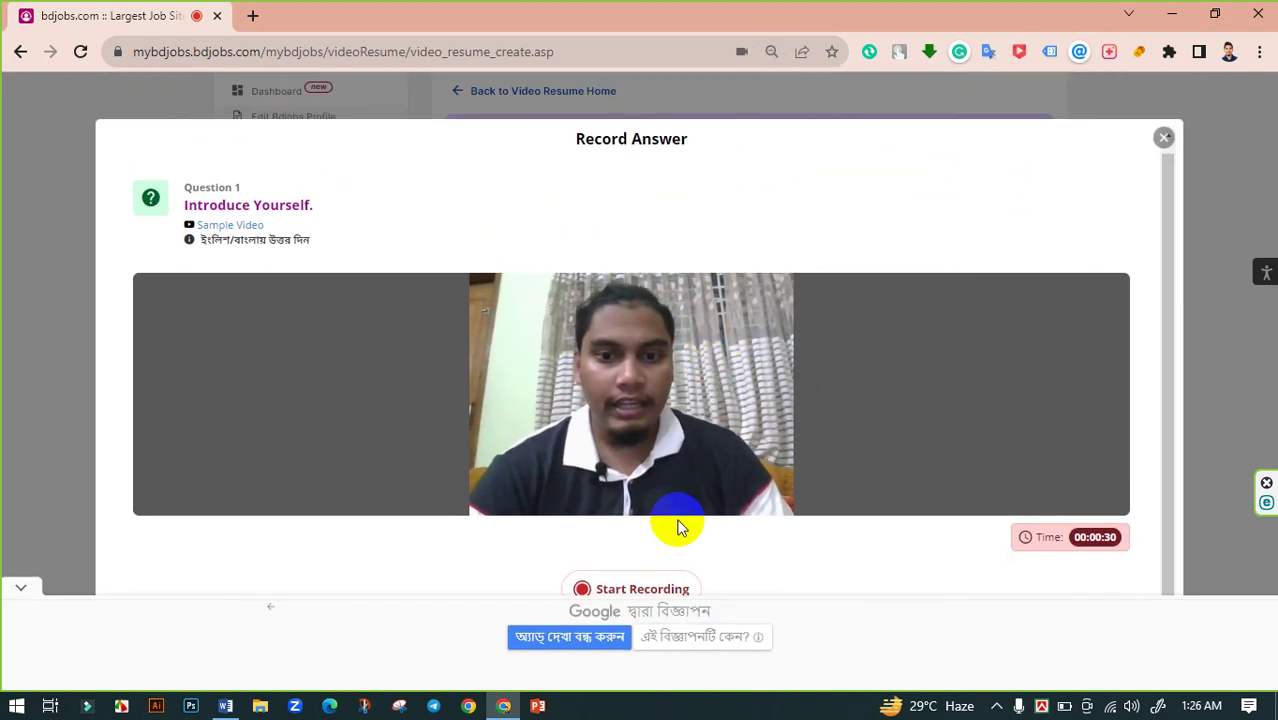
key(ctrl+minus)
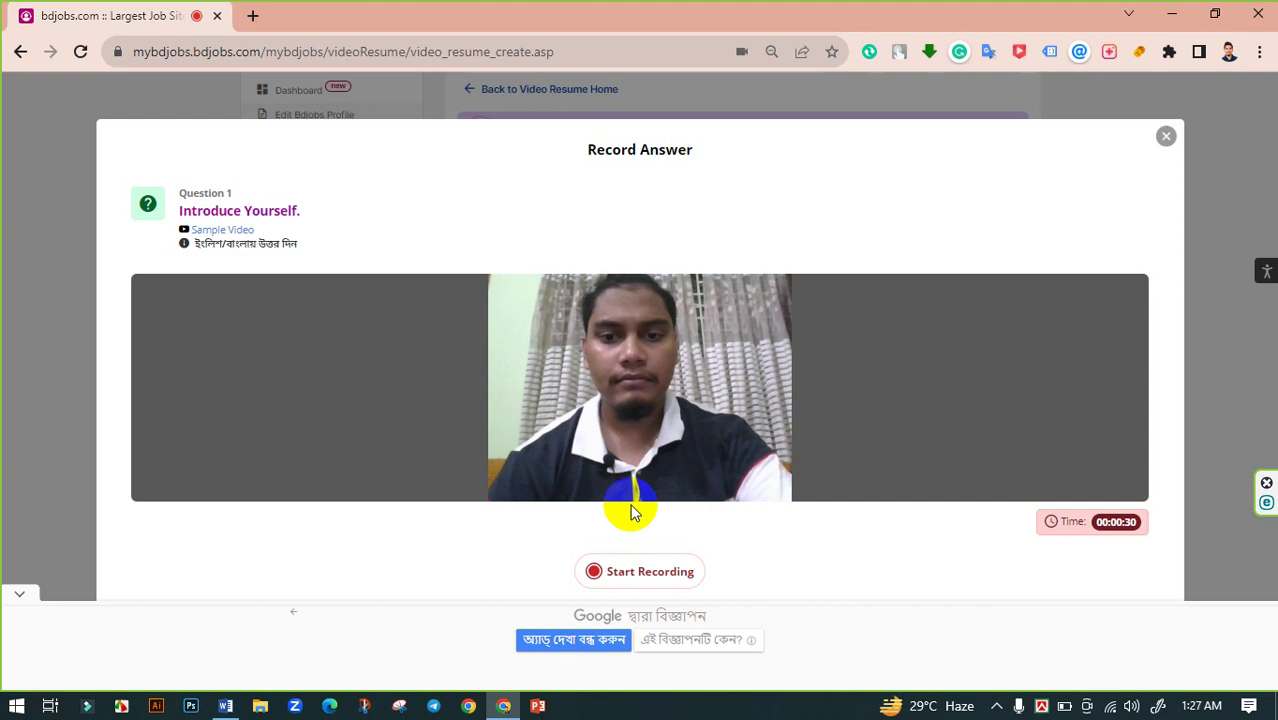
click(643, 578)
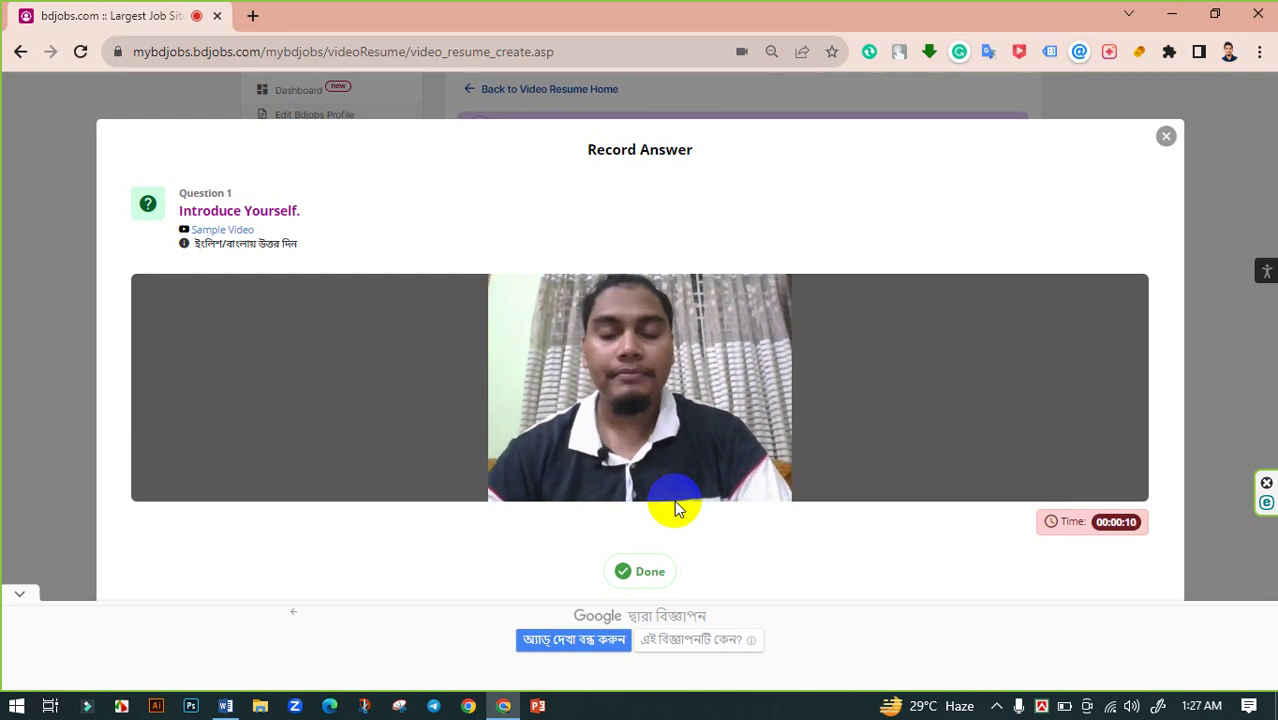
click(676, 578)
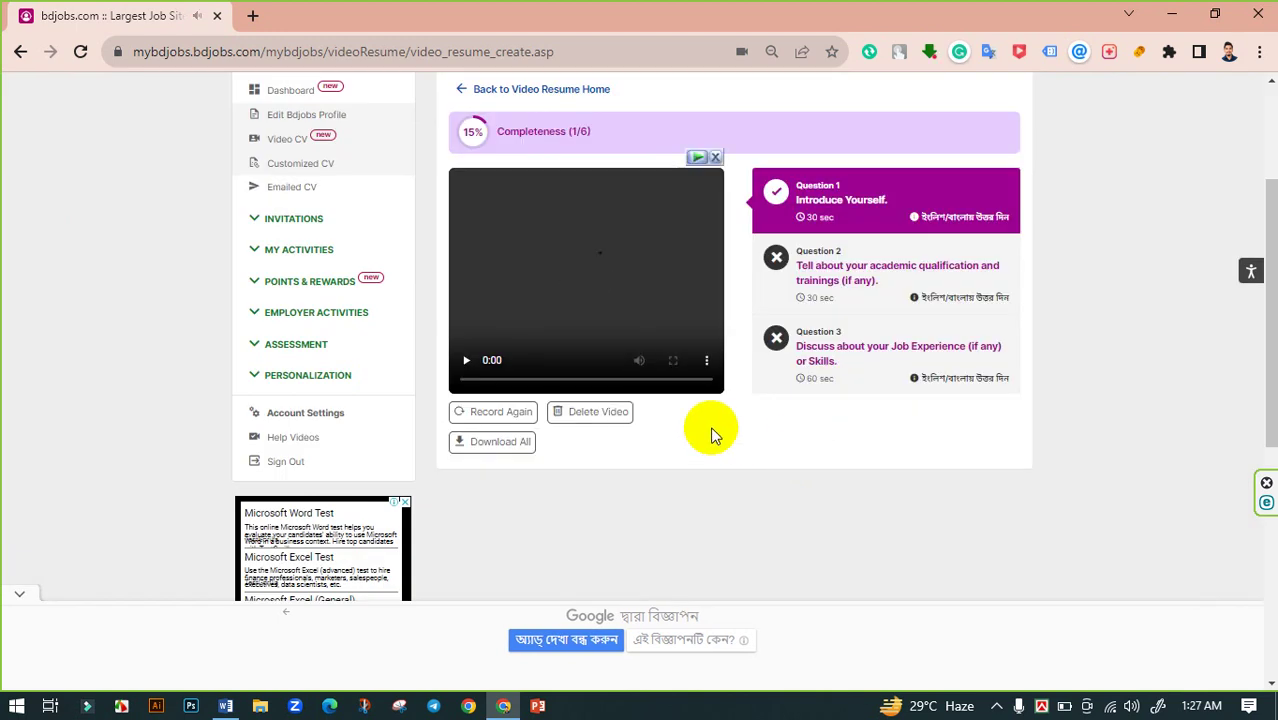
- Delete the recorded video answer of Question 1
click(601, 418)
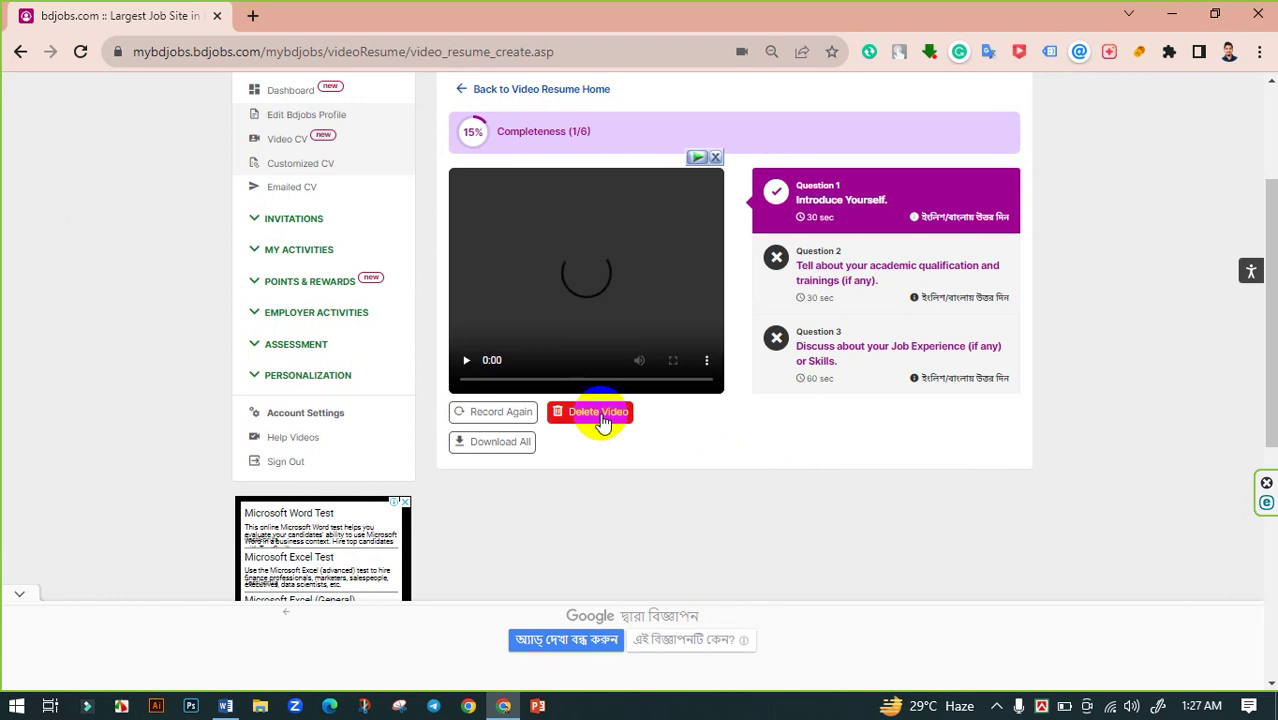
click(514, 415)
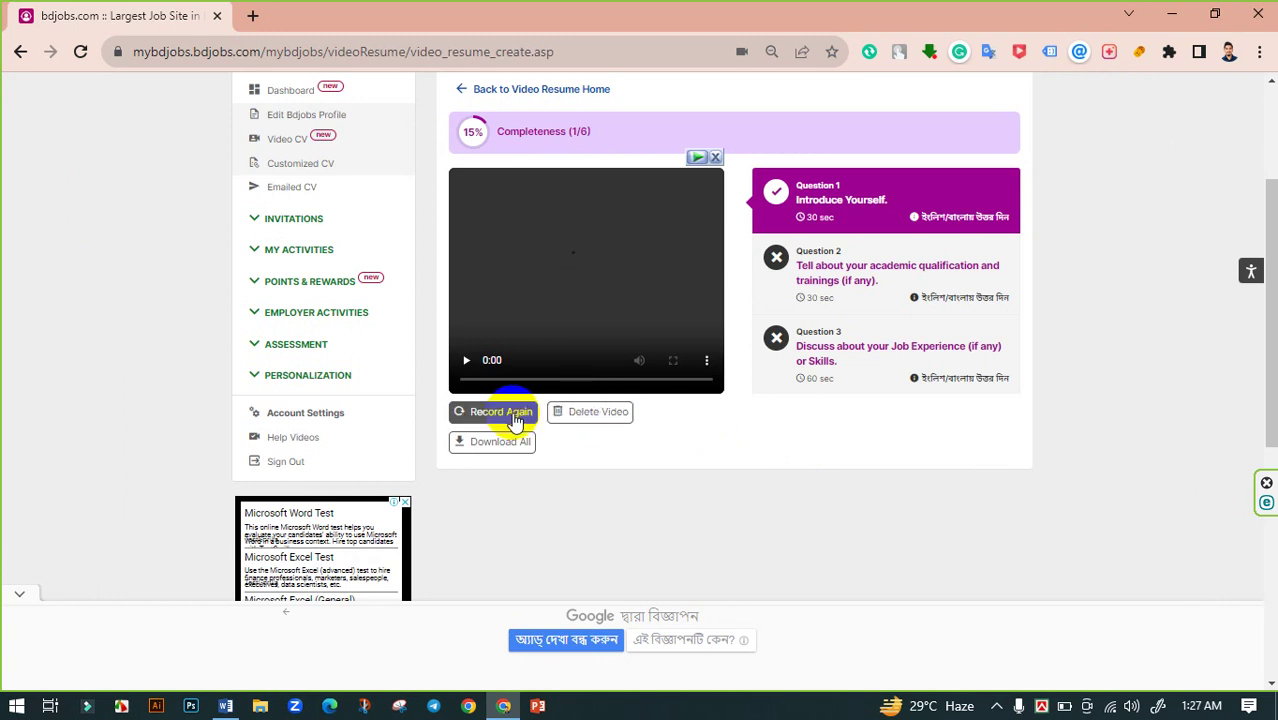
click(588, 413)
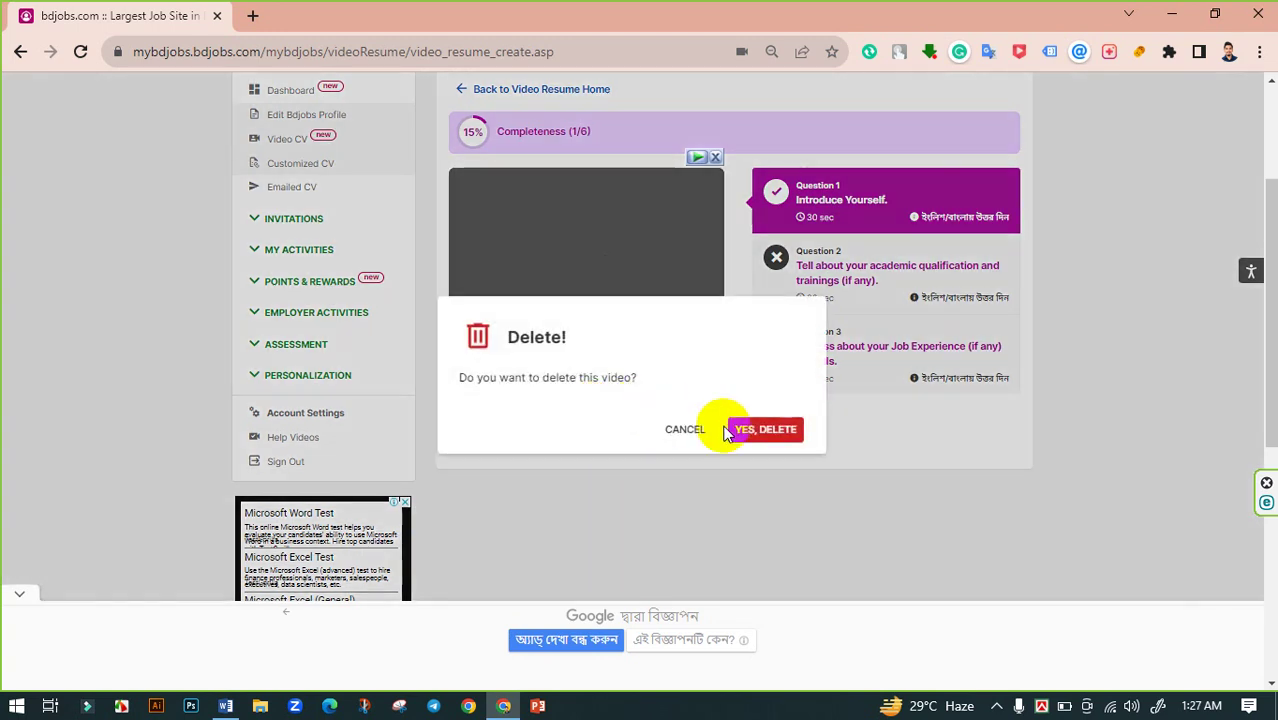
click(786, 429)
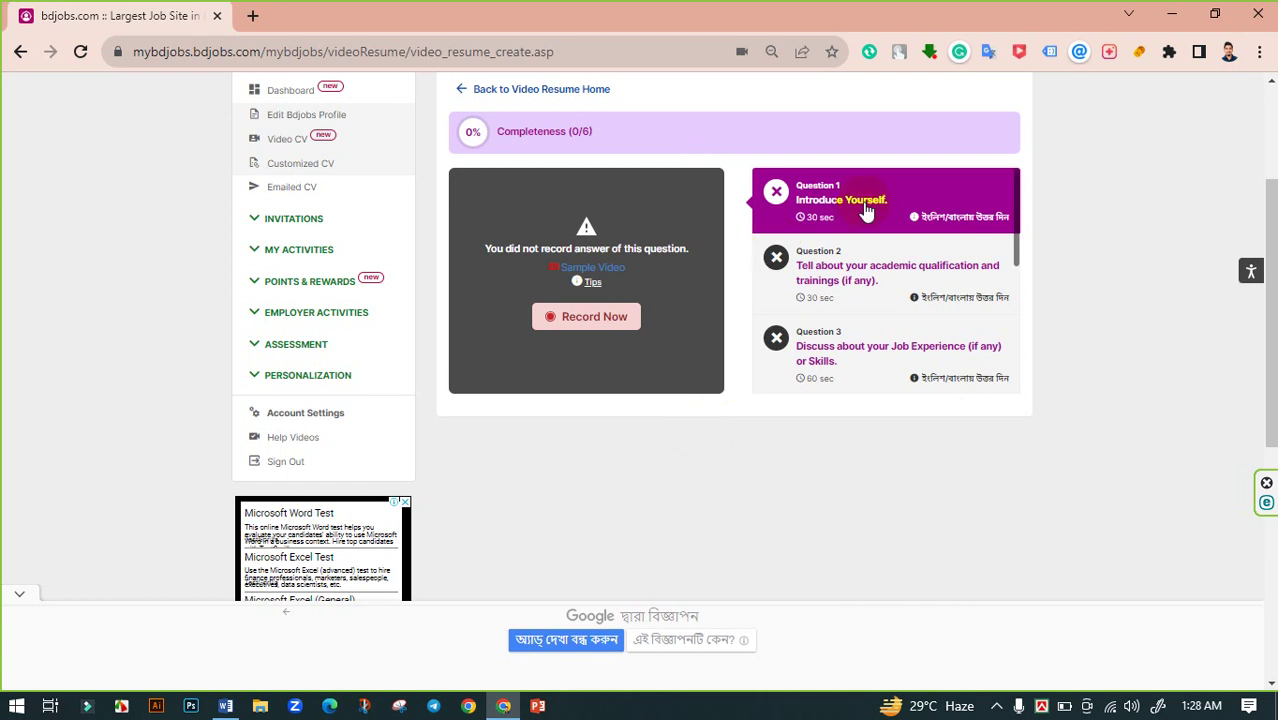
- Record a new video answer to Question 1, "Introduce Yourself", and submit it
click(580, 318)
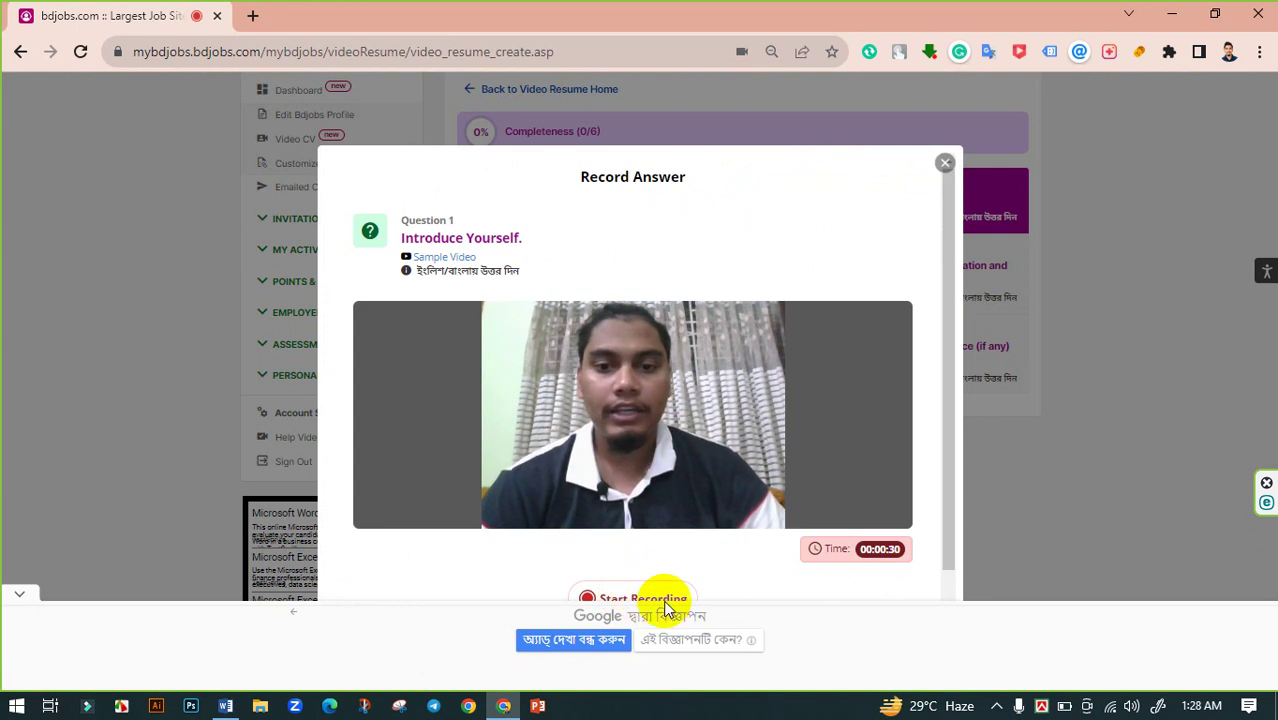
key(ctrl+minus)
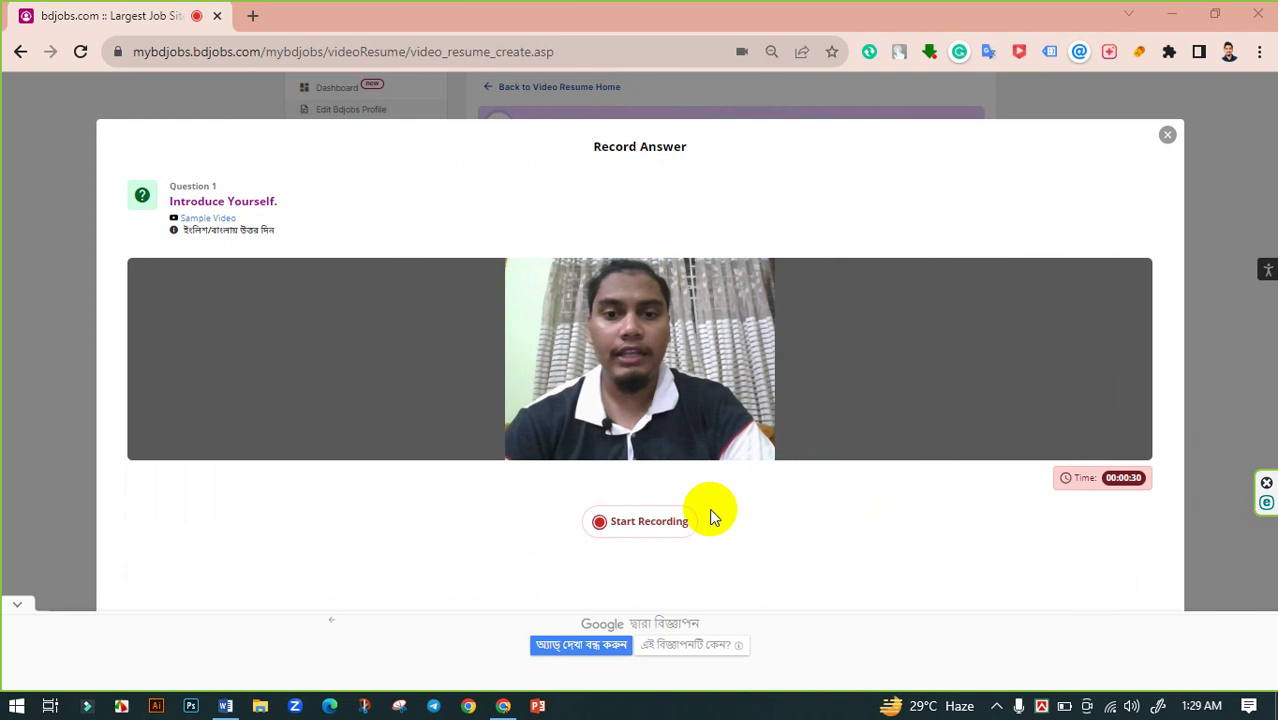
click(657, 527)
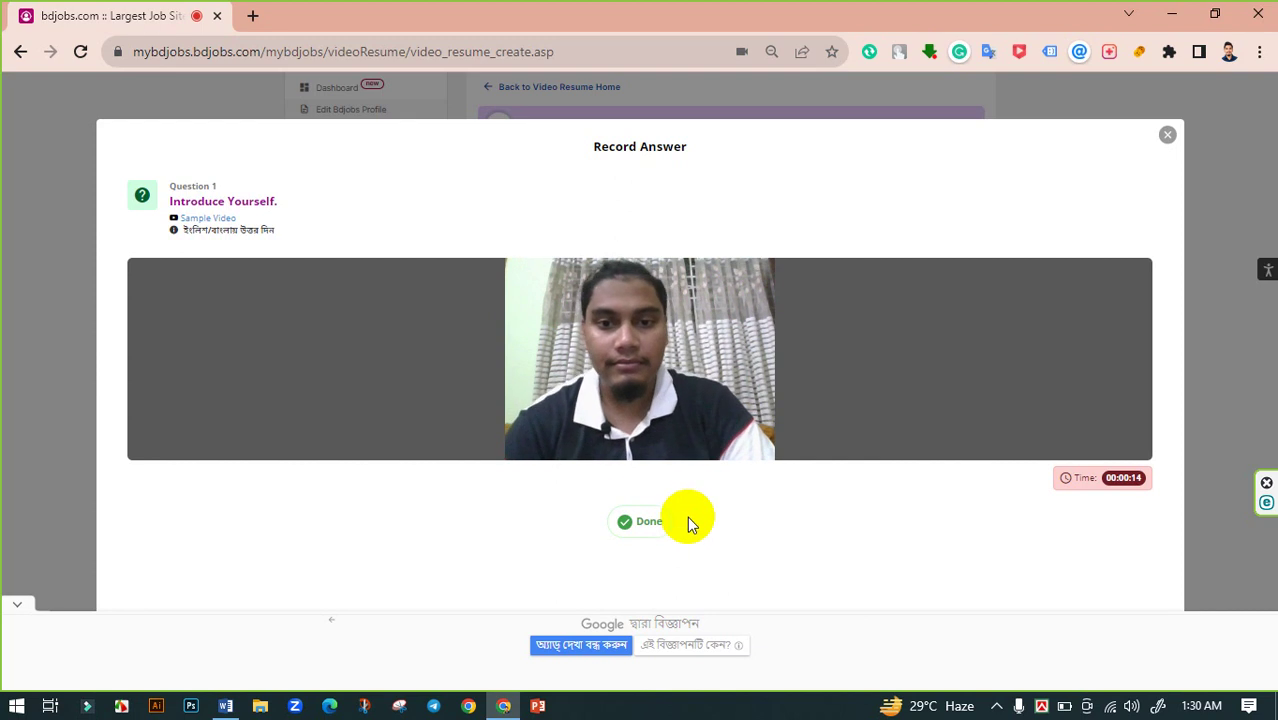
click(635, 516)
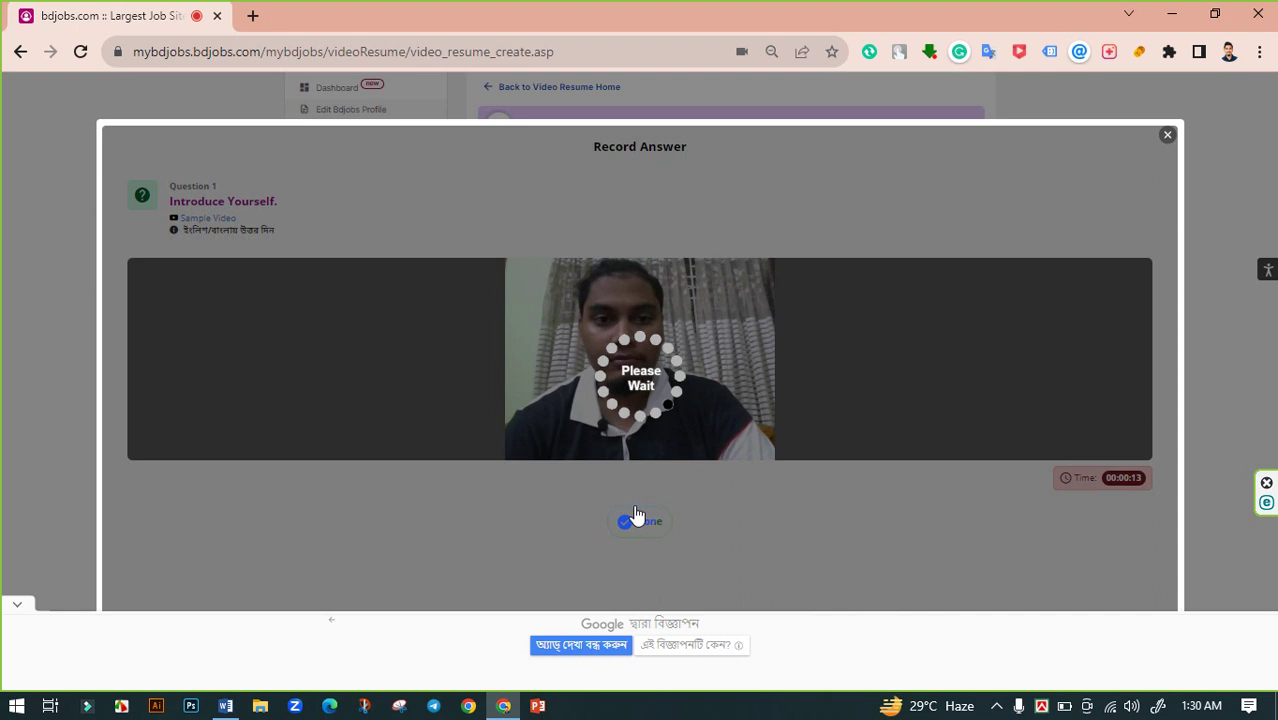
click(636, 514)
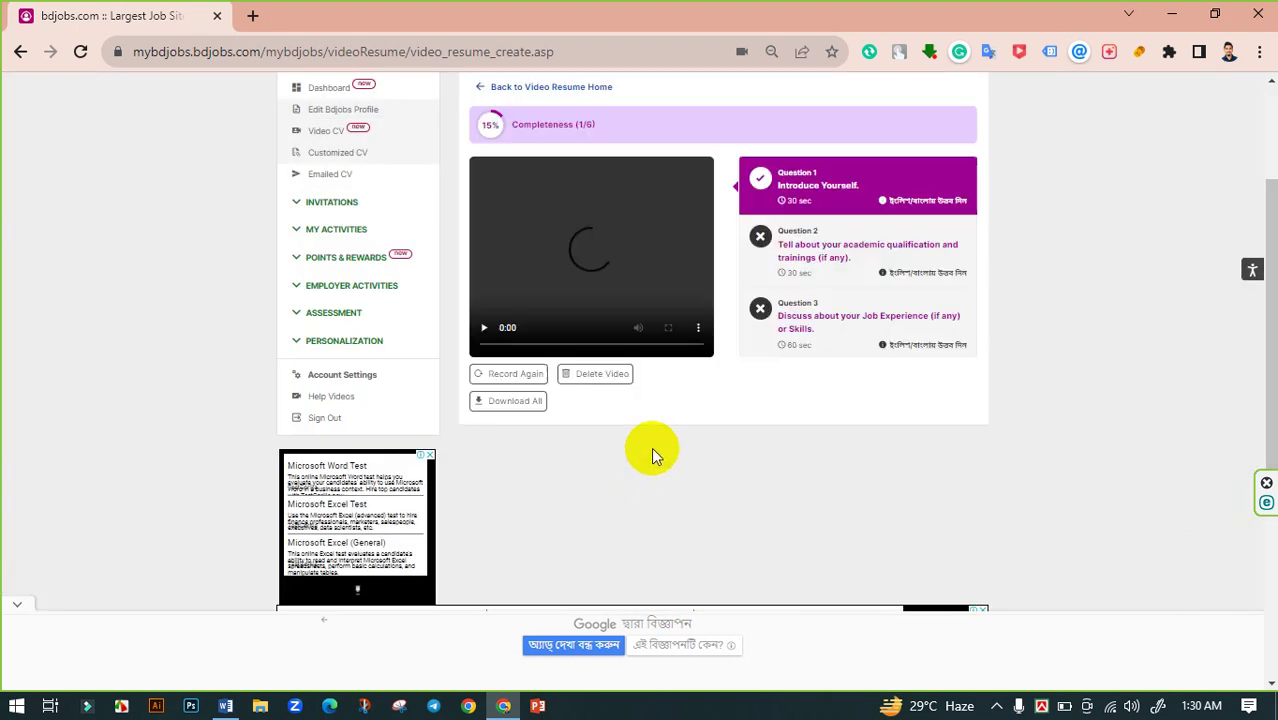
- Play back the recorded "Introduce Yourself" answer, viewing it briefly in full screen and then on the Video Resume page
click(614, 248)
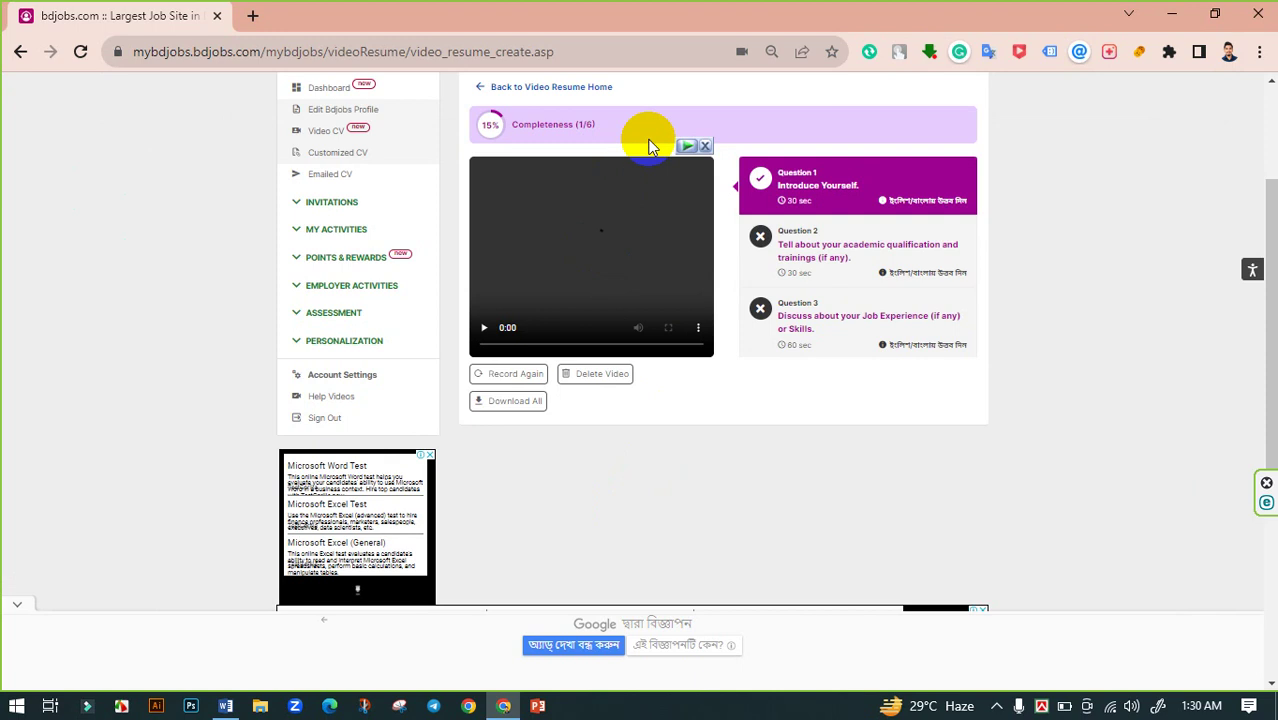
click(594, 207)
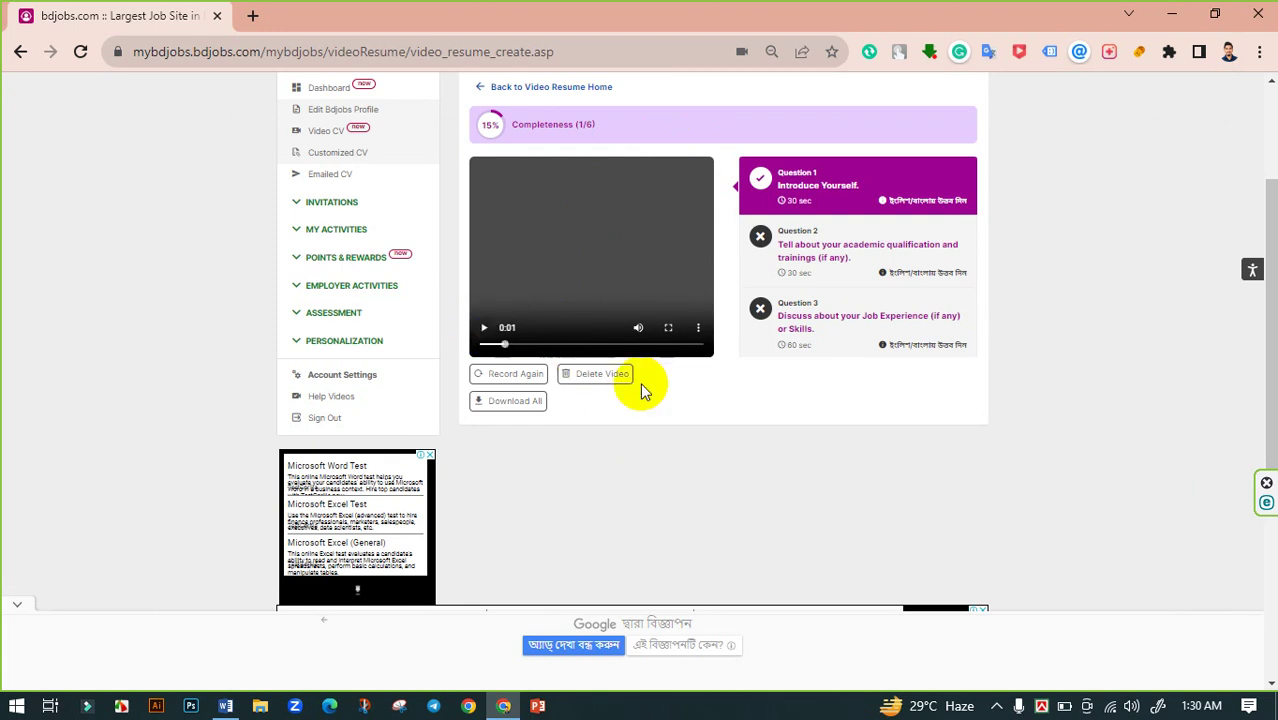
scroll(704, 413, up, 1)
click(668, 421)
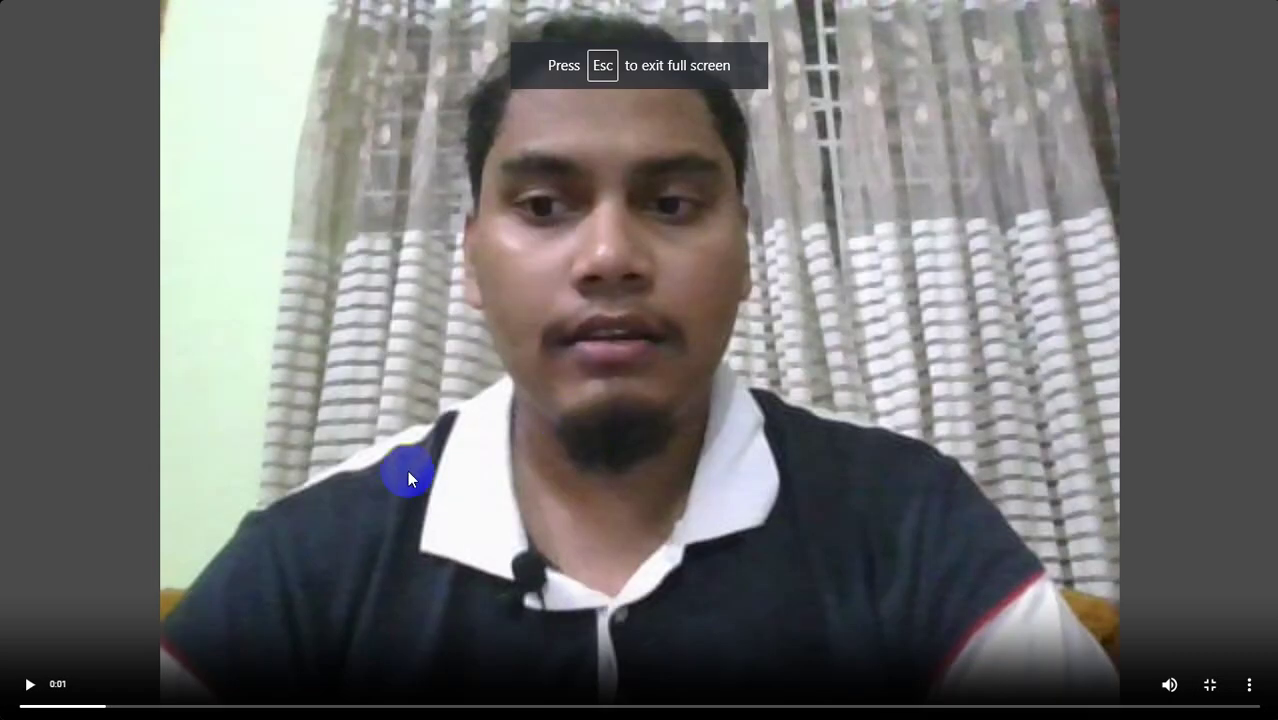
click(24, 682)
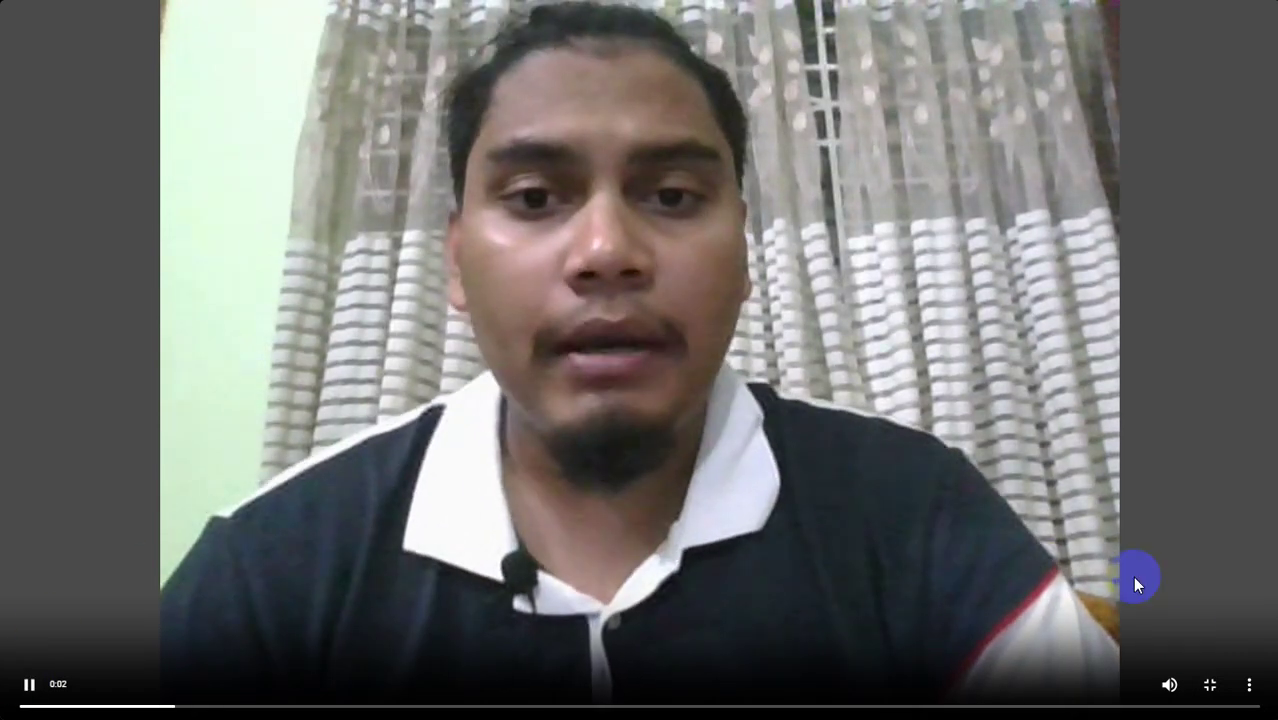
click(1210, 684)
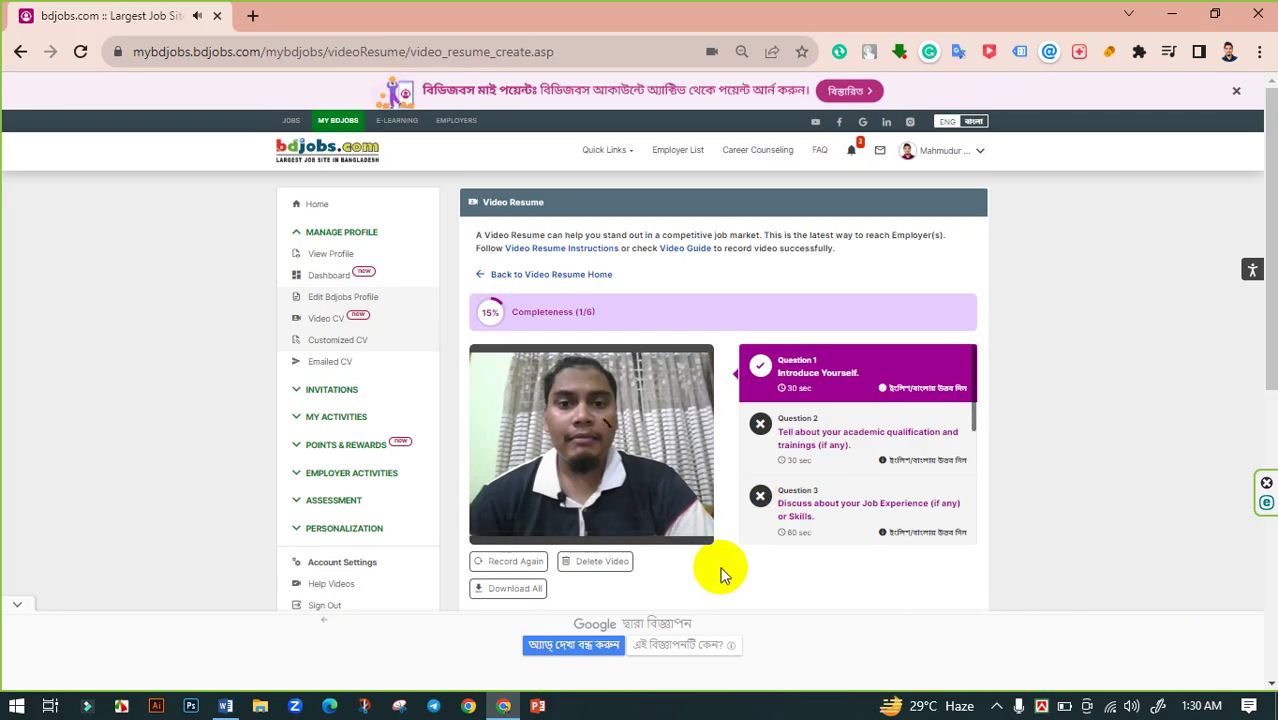
click(581, 463)
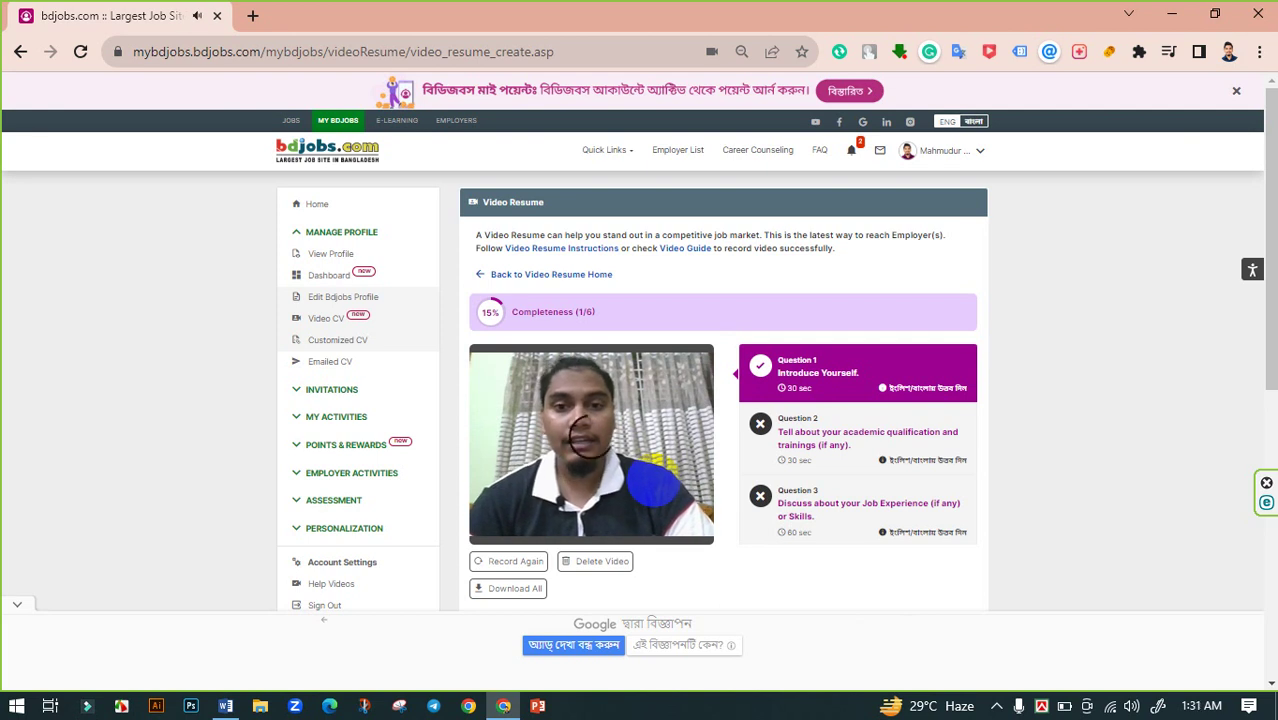
mouse_move(655, 487)
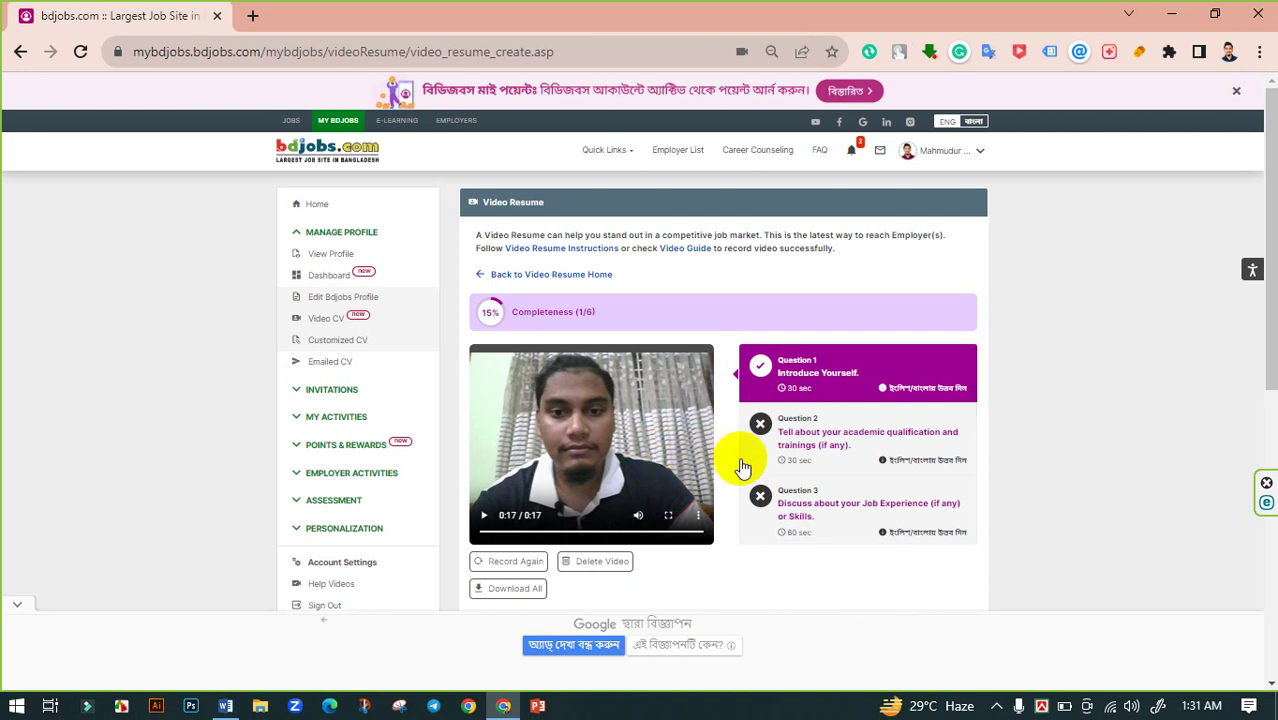
- Record and submit the video answer to Question 2 on academic qualification and trainings
click(844, 445)
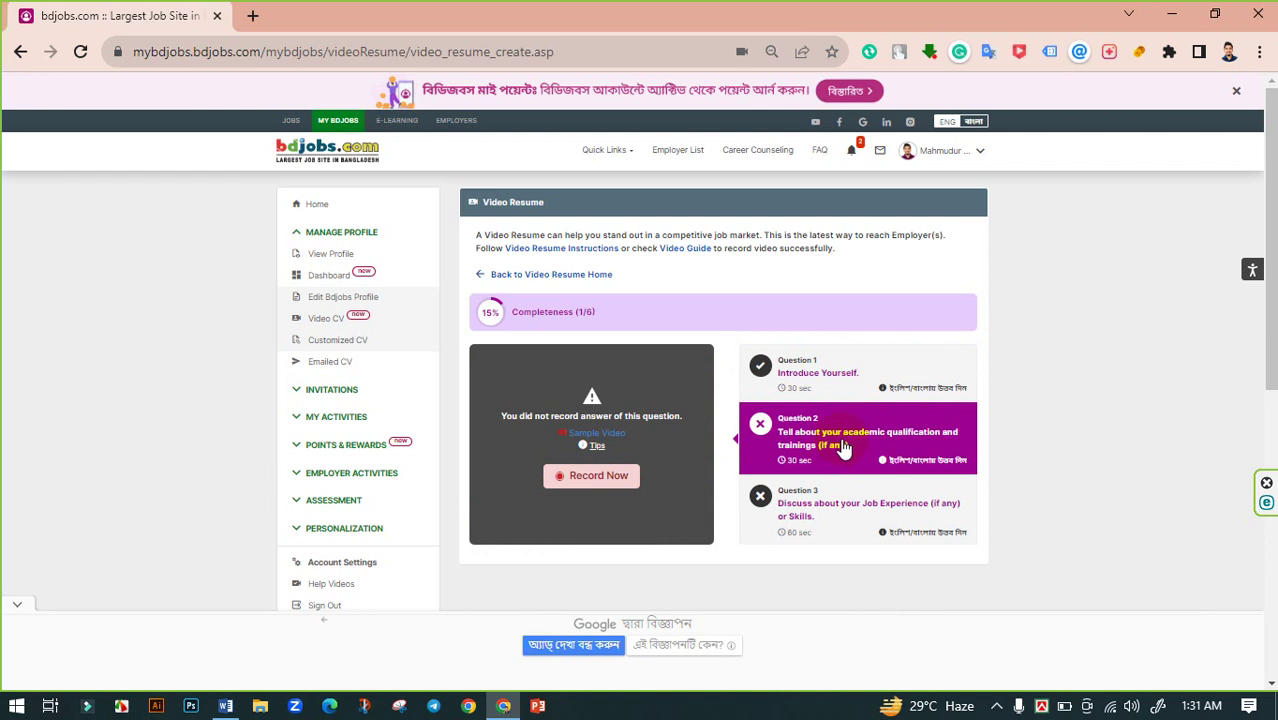
scroll(640, 432, down, 1)
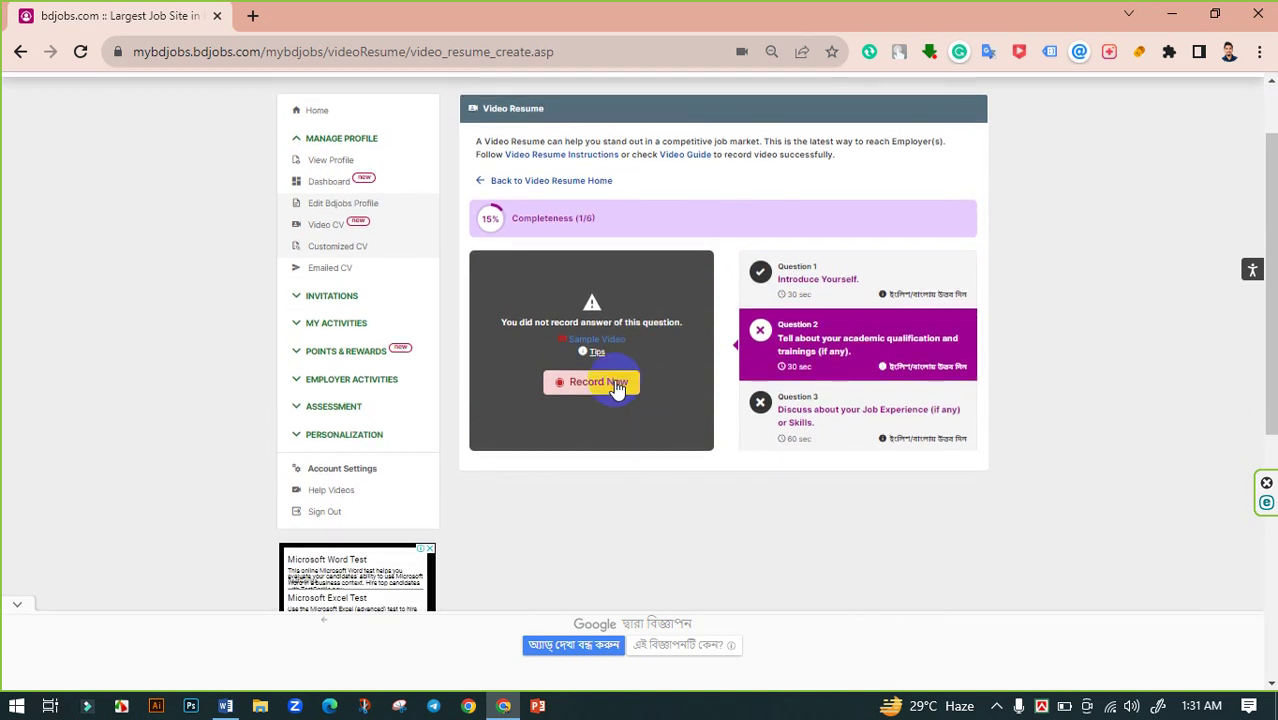
click(613, 389)
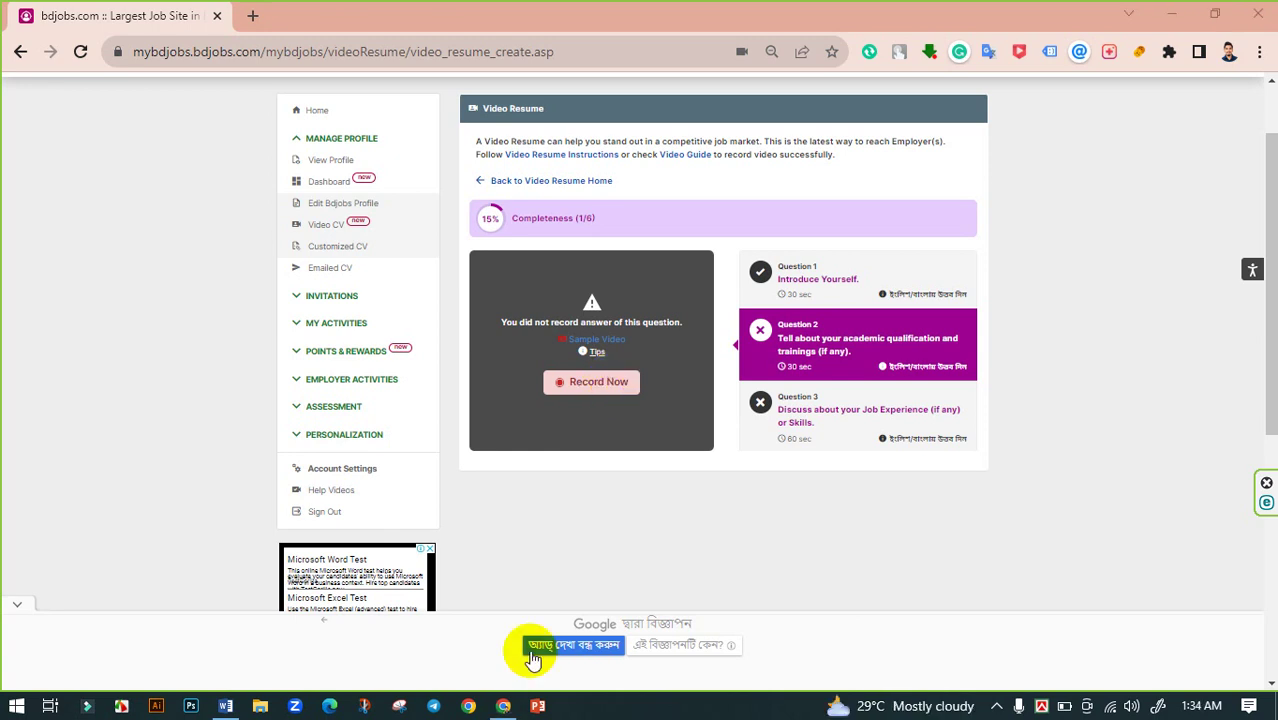
click(592, 387)
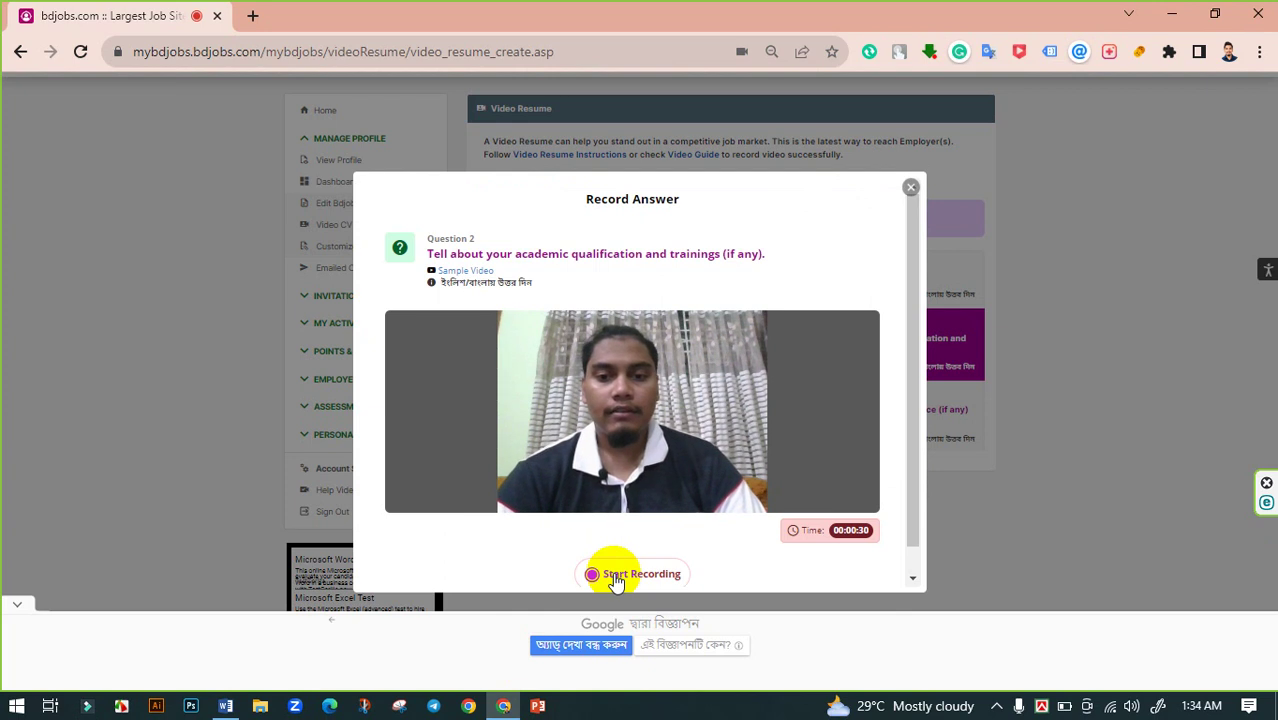
click(615, 577)
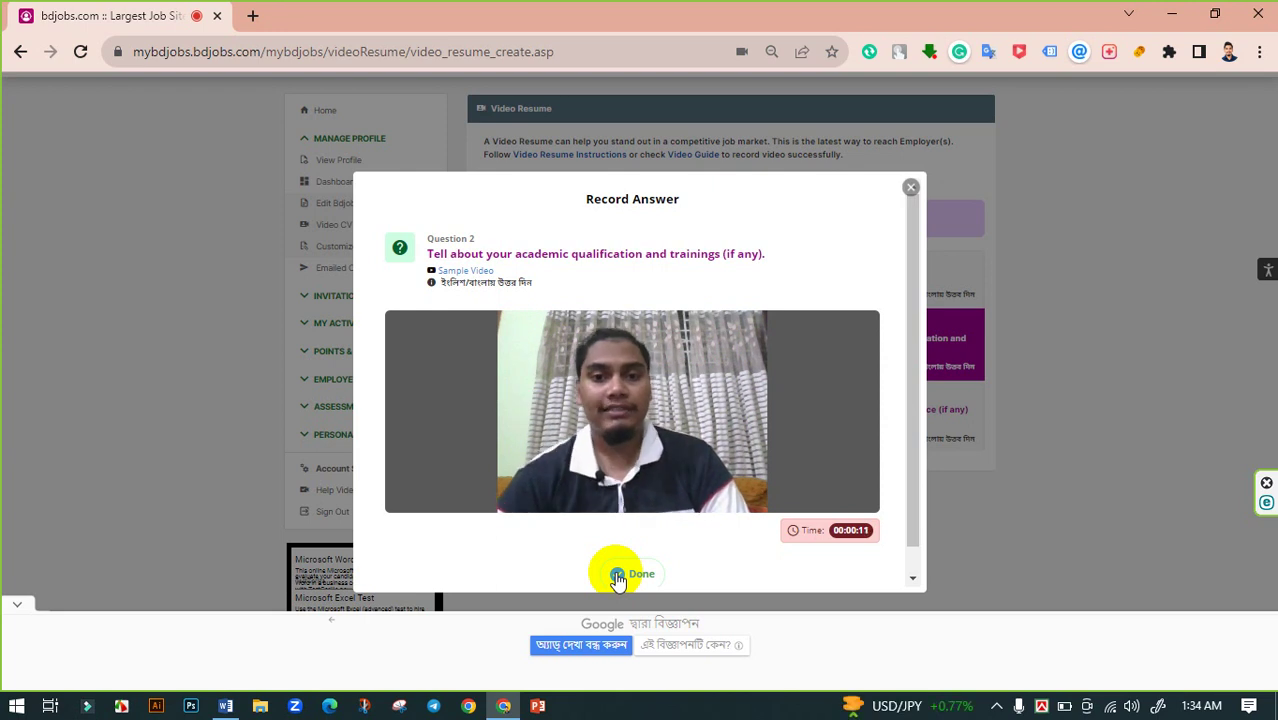
click(620, 574)
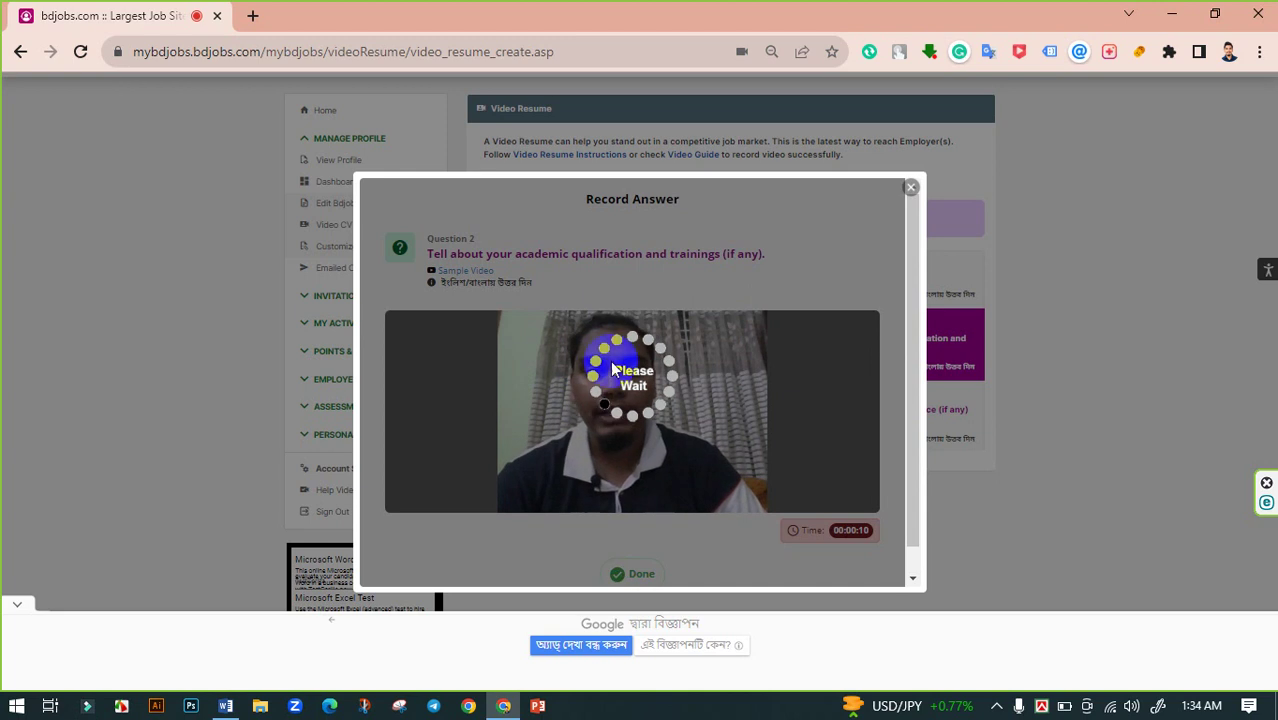
- Switch to the Text.docx script in Word and review the "Academic Information" and "Job Experience" paragraphs
click(225, 706)
drag(562, 404, 381, 373)
click(564, 404)
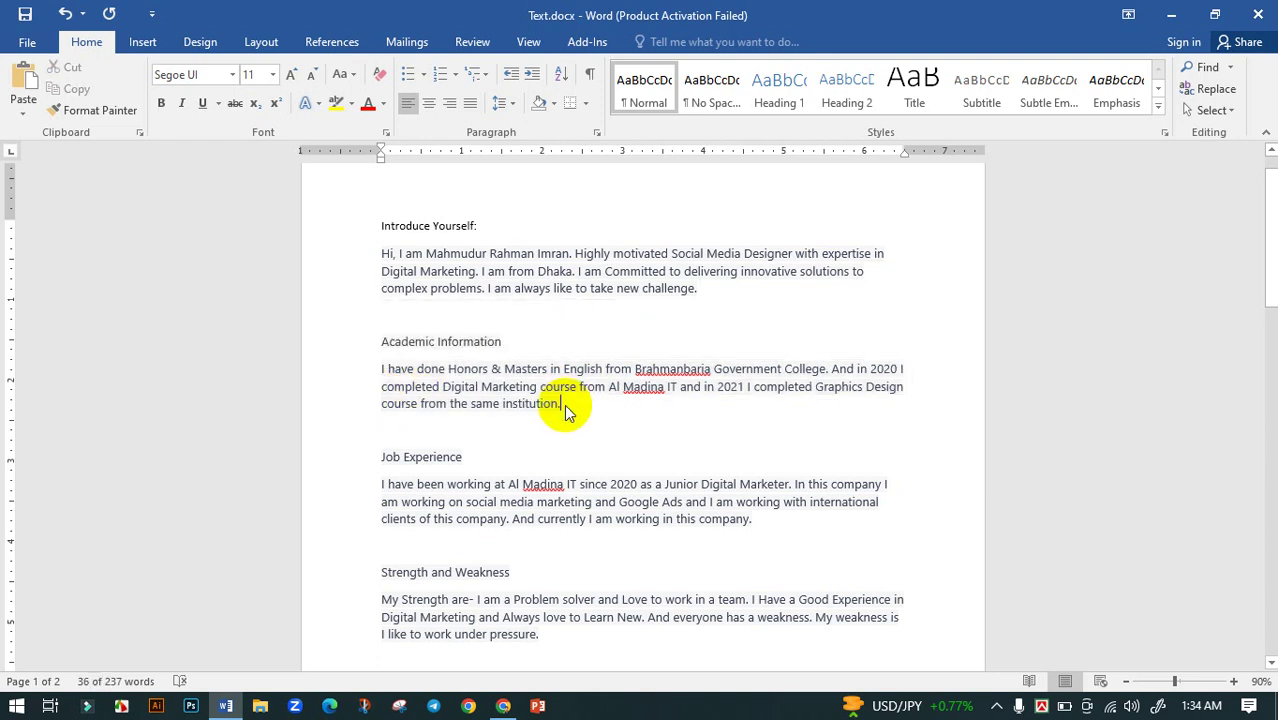
scroll(605, 461, down, 2)
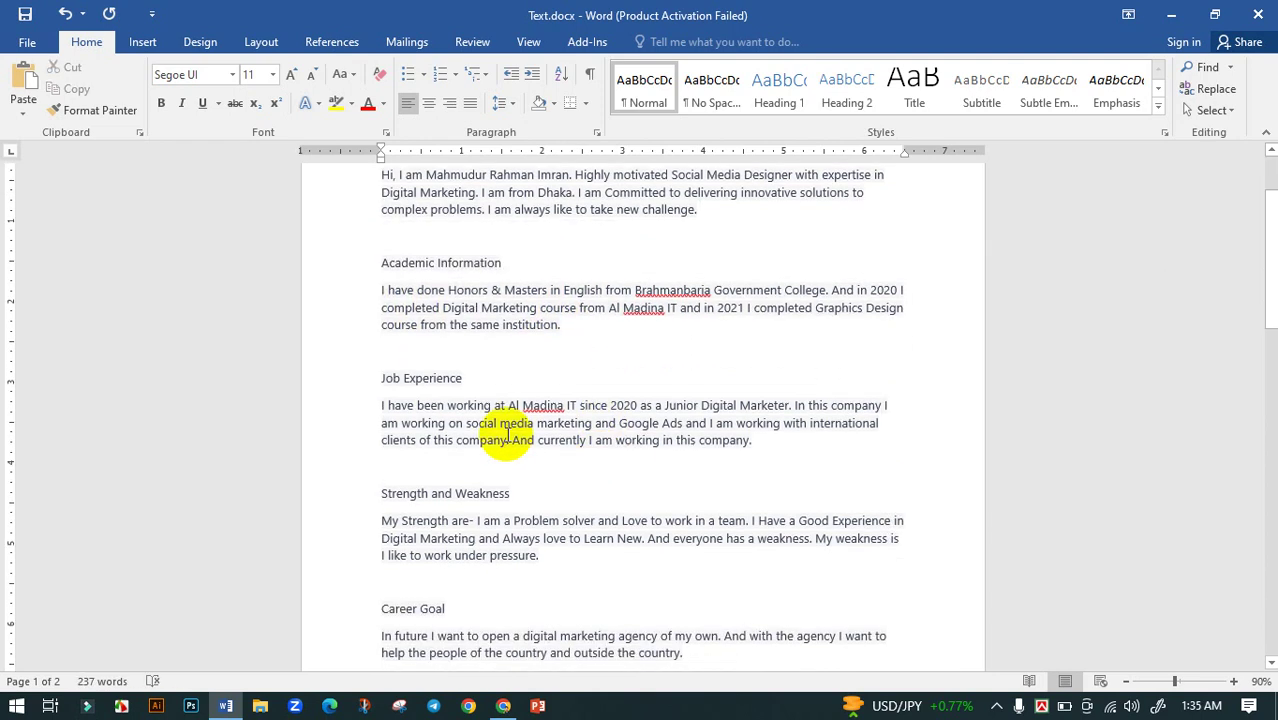
drag(387, 405, 756, 443)
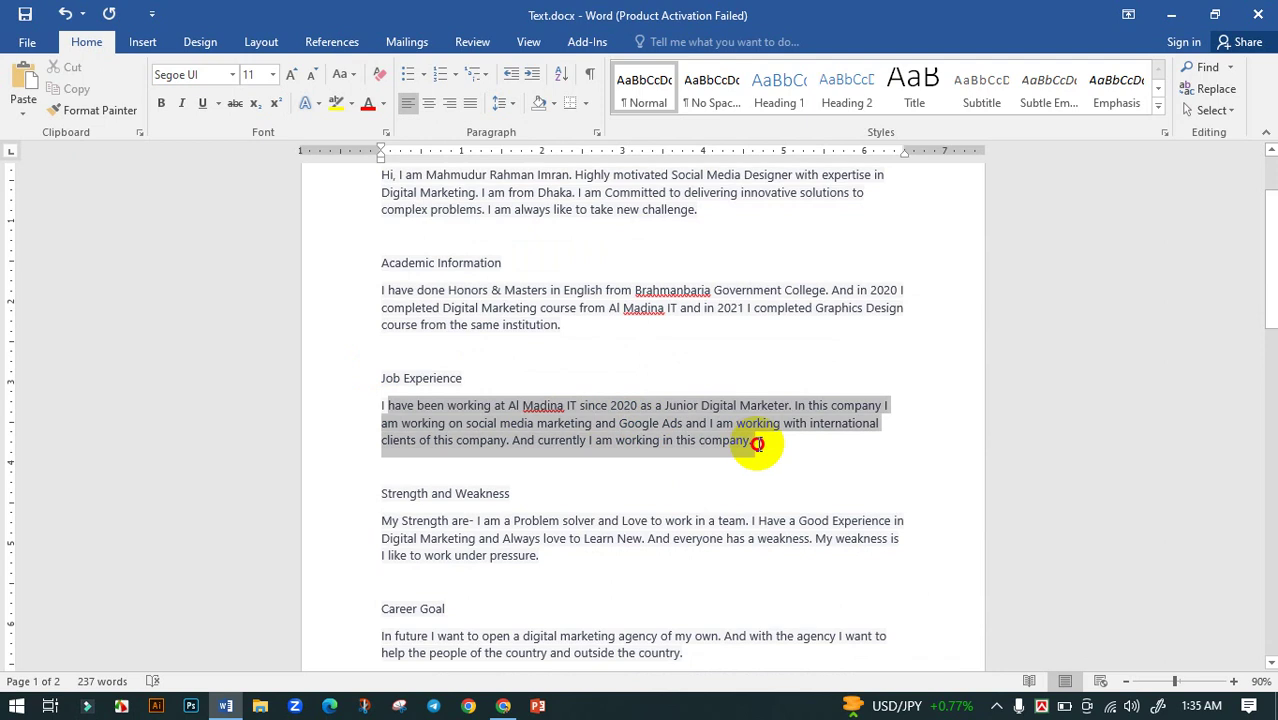
click(622, 442)
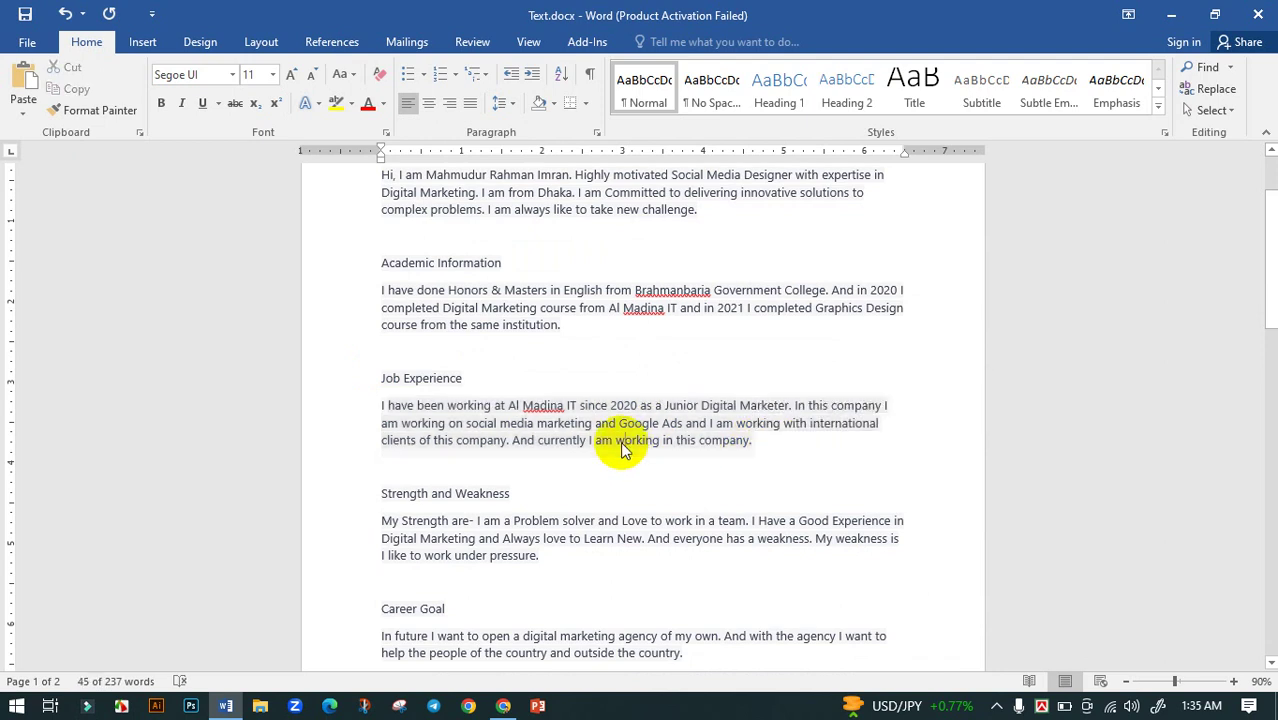
- Switch back to the bdjobs Video Resume page, then record and submit the video answer to Question 3 on job experience or skills
click(503, 703)
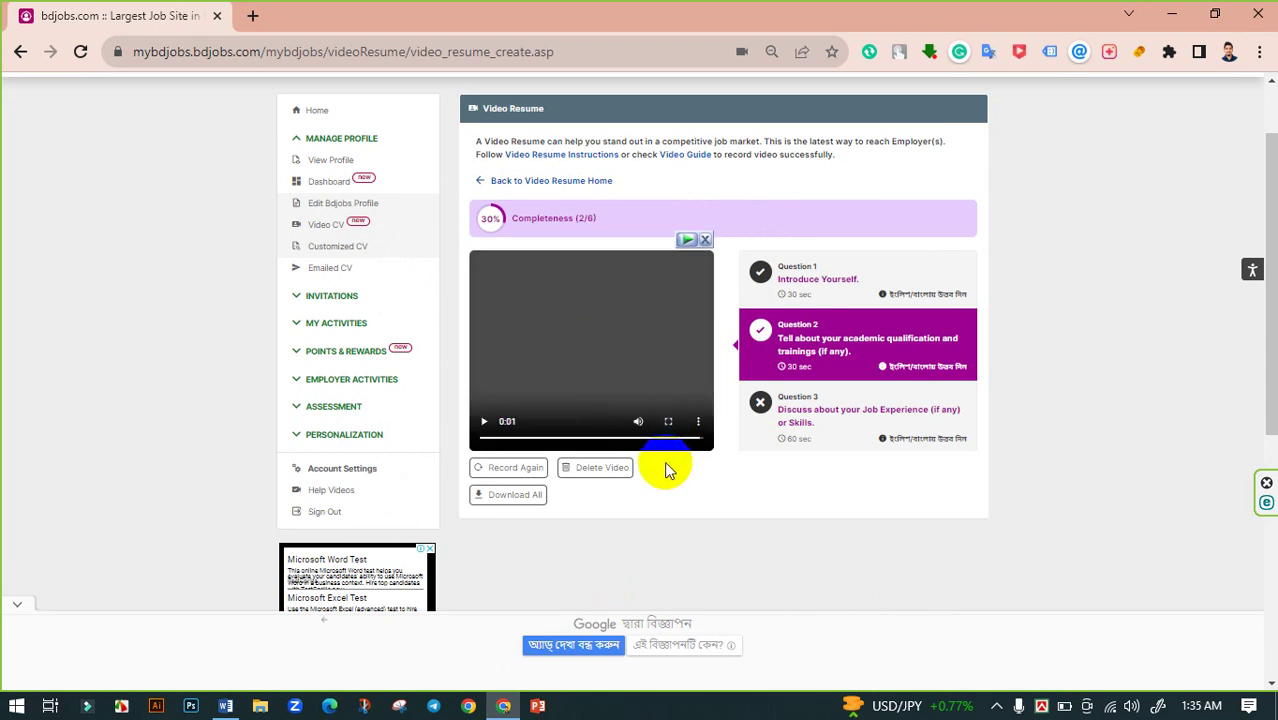
scroll(755, 410, down, 1)
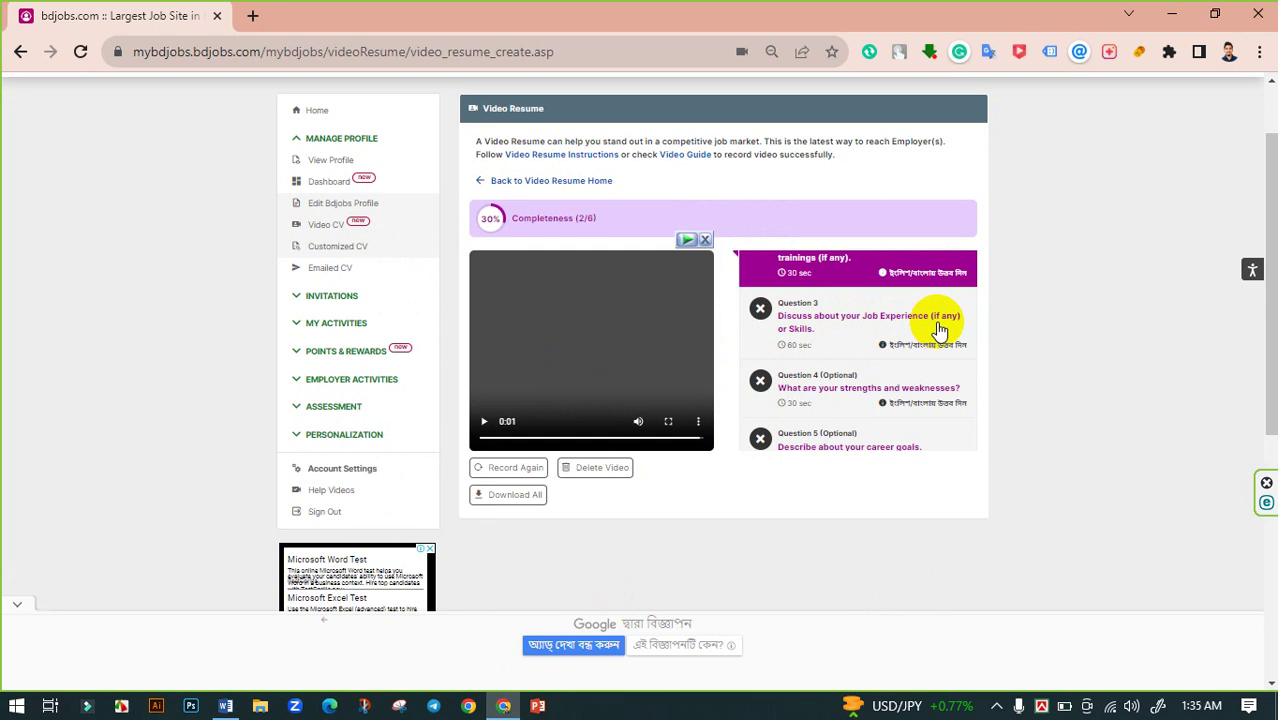
click(849, 334)
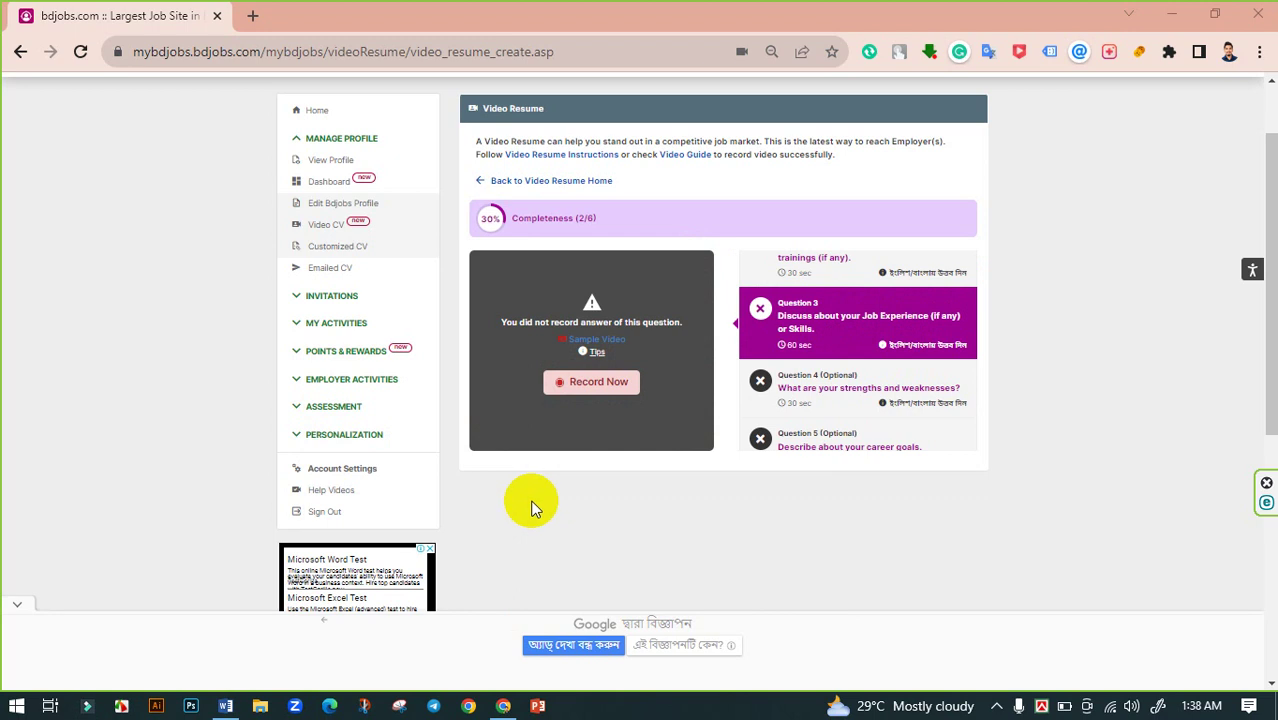
click(588, 388)
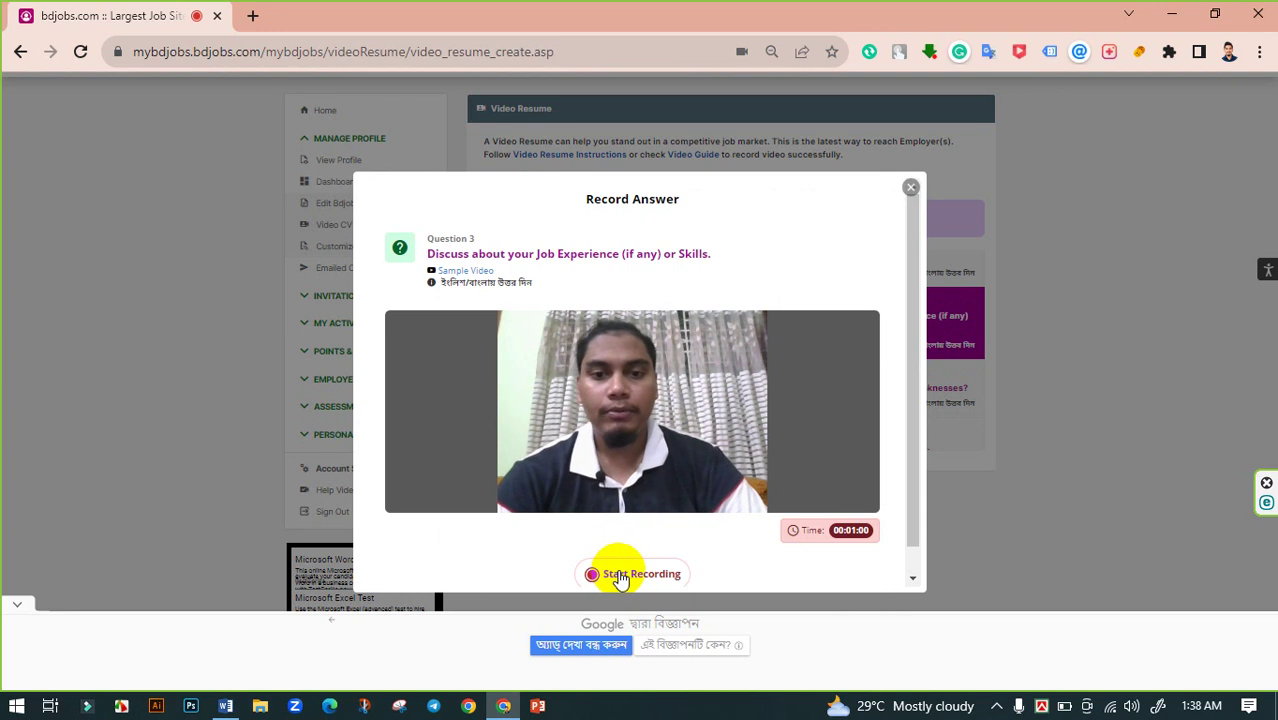
click(620, 576)
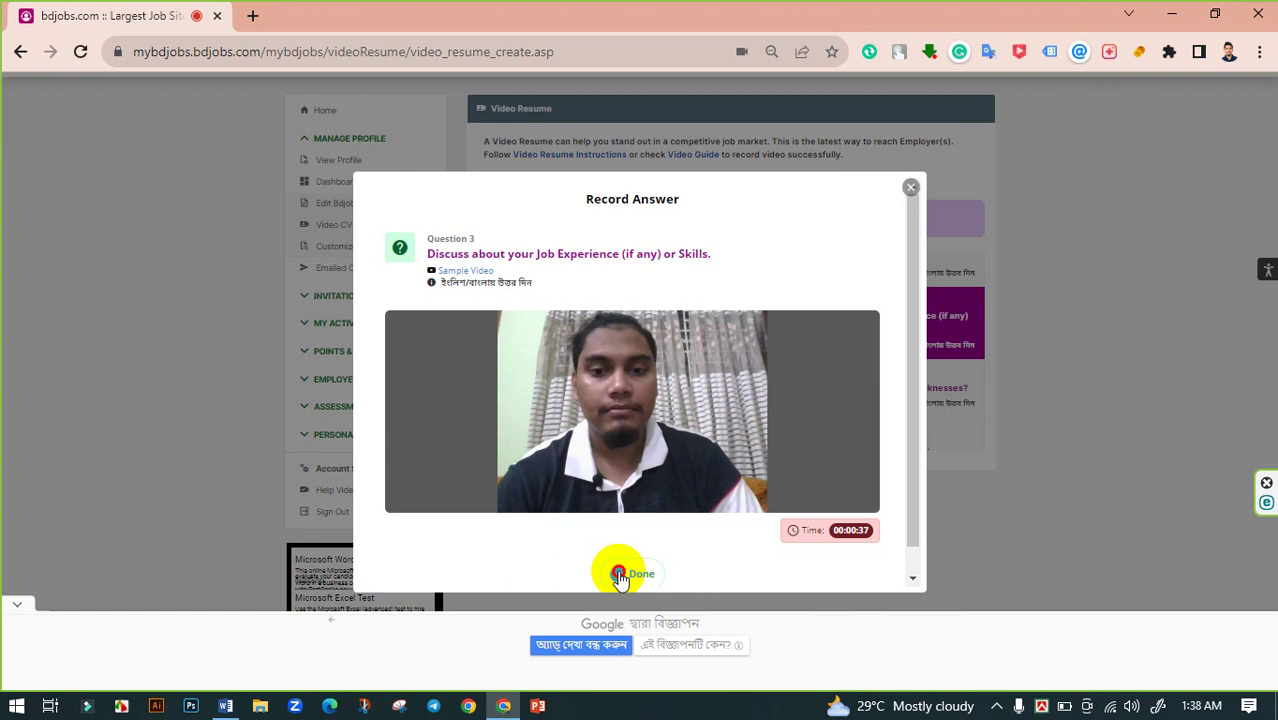
click(619, 576)
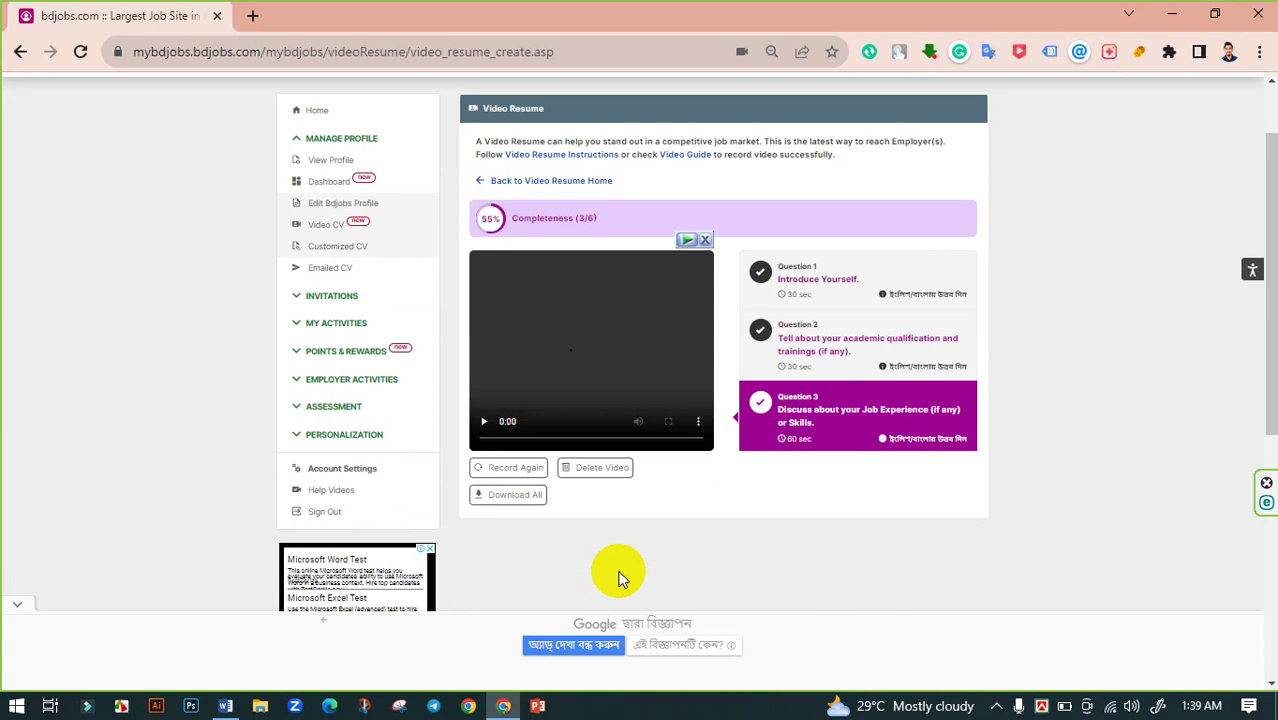
click(579, 423)
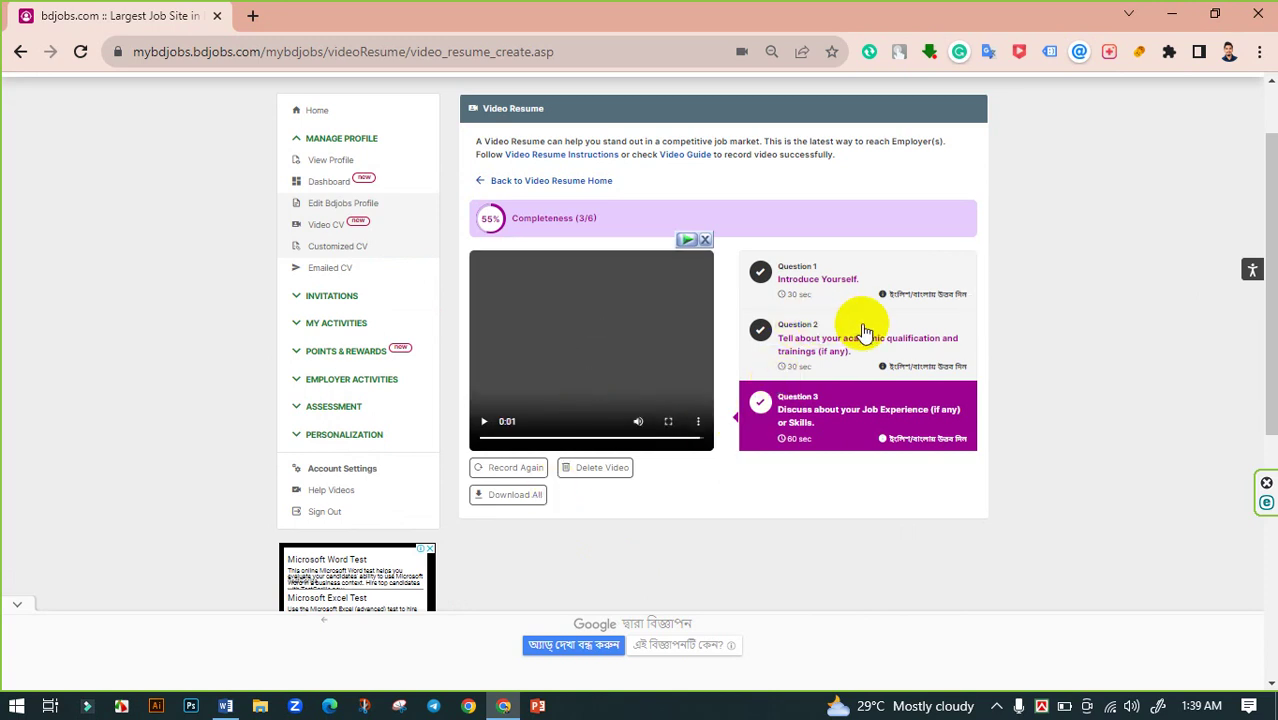
- Record and submit the video answer to Question 4 on strengths and weaknesses
scroll(866, 333, down, 1)
scroll(855, 338, down, 1)
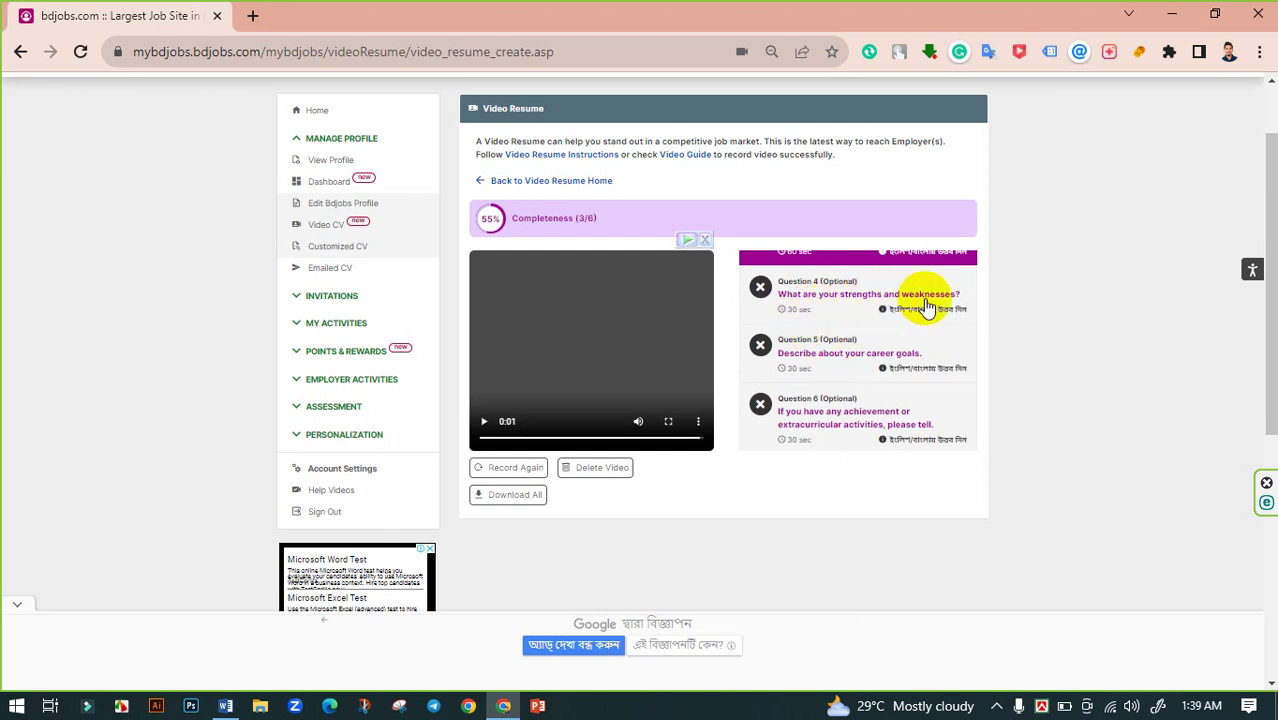
click(847, 310)
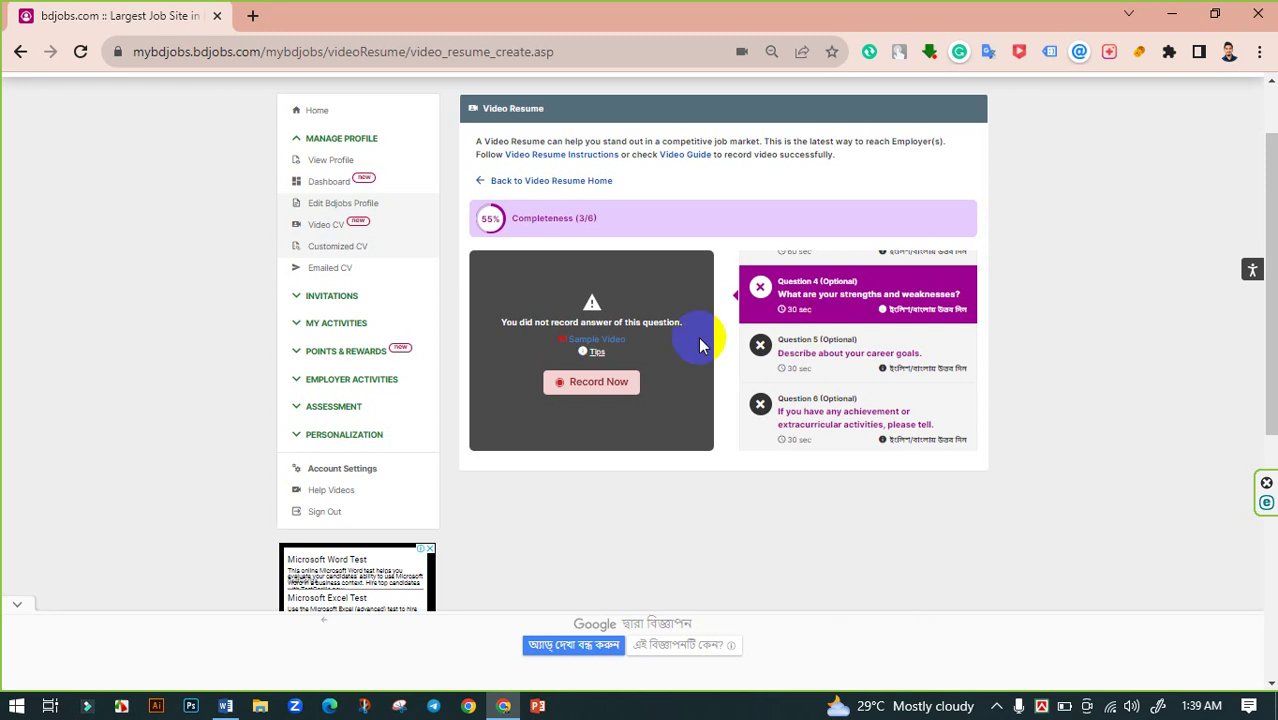
click(618, 385)
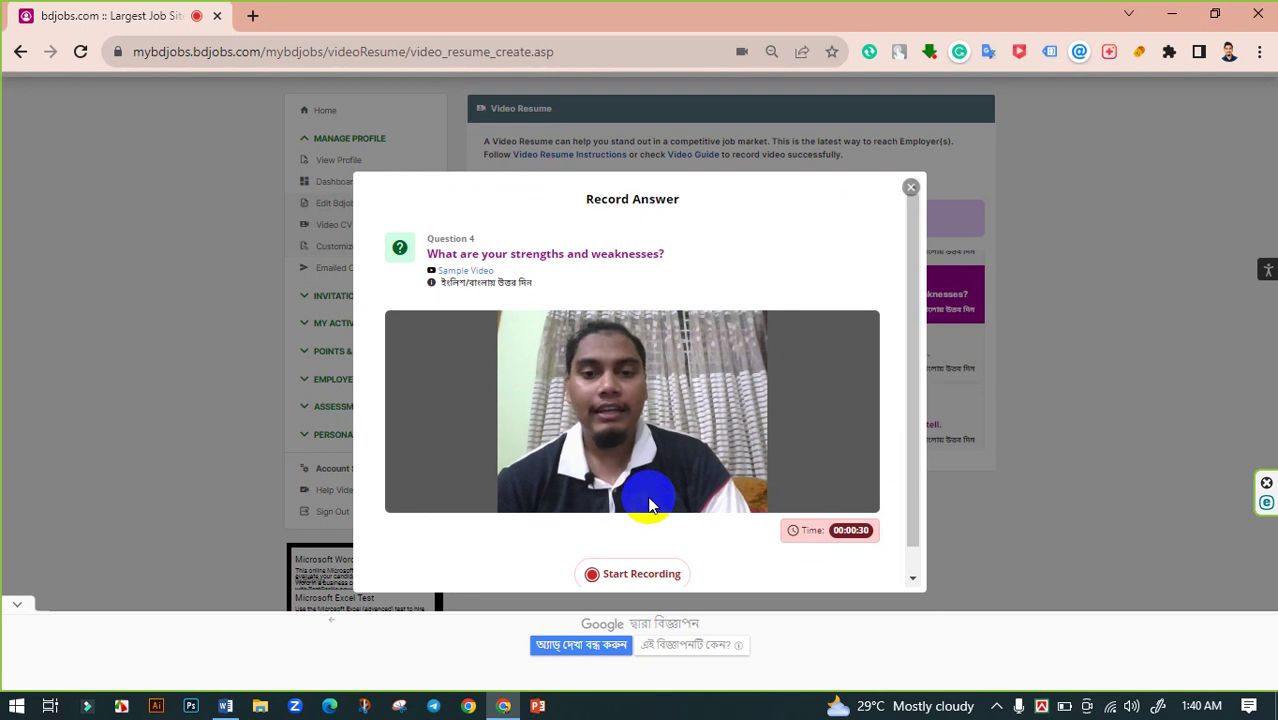
click(632, 576)
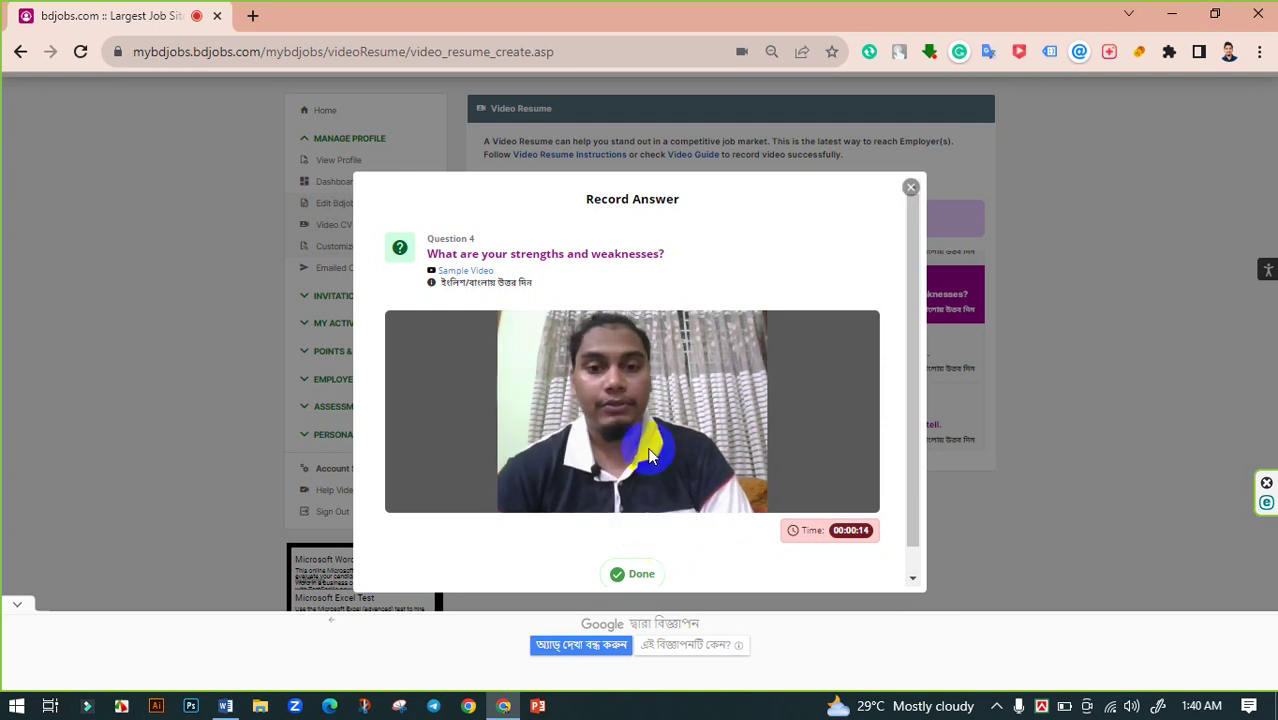
click(633, 571)
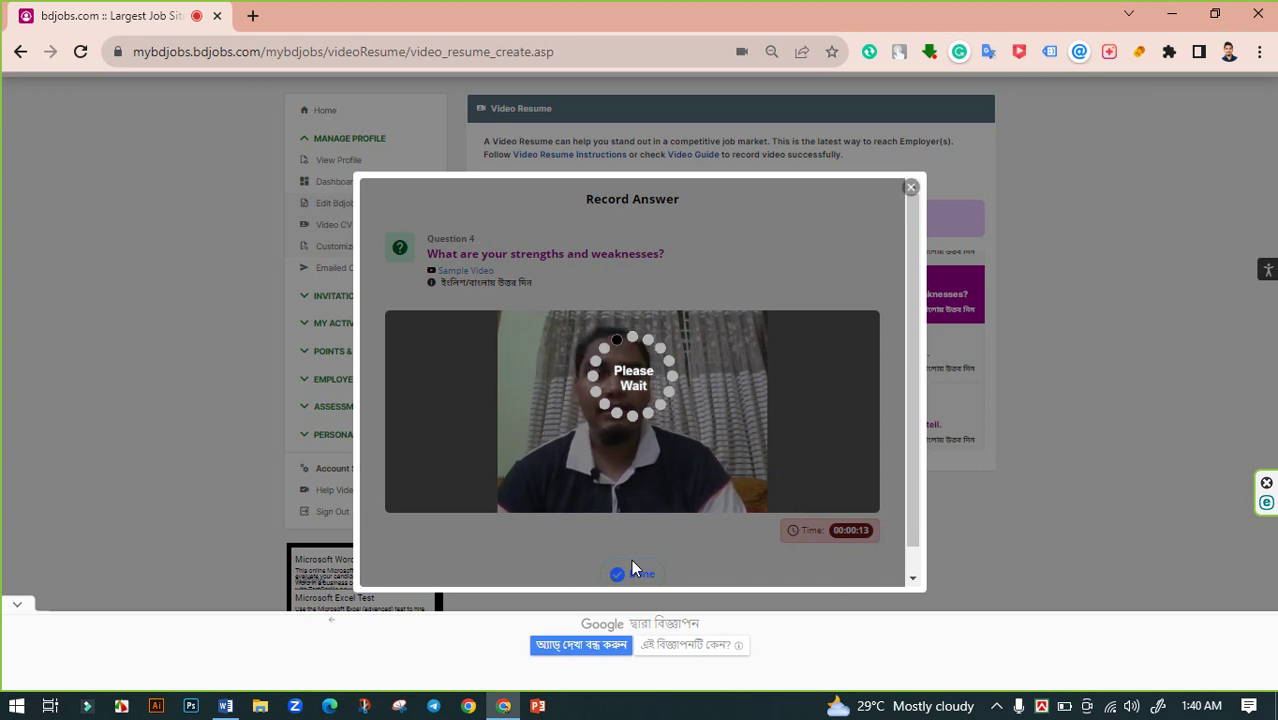
click(632, 566)
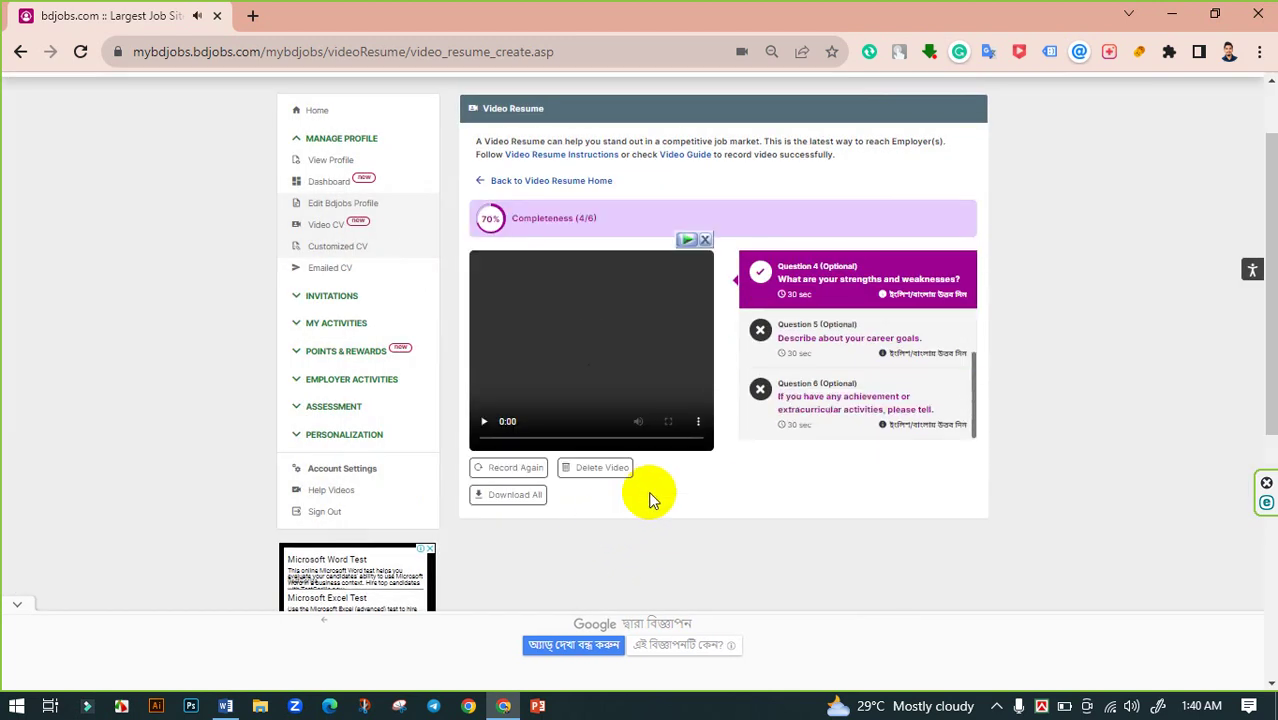
- Switch to Text.docx in Word and review the "Strength and Weakness" and "Career Goal" paragraphs
scroll(640, 497, down, 1)
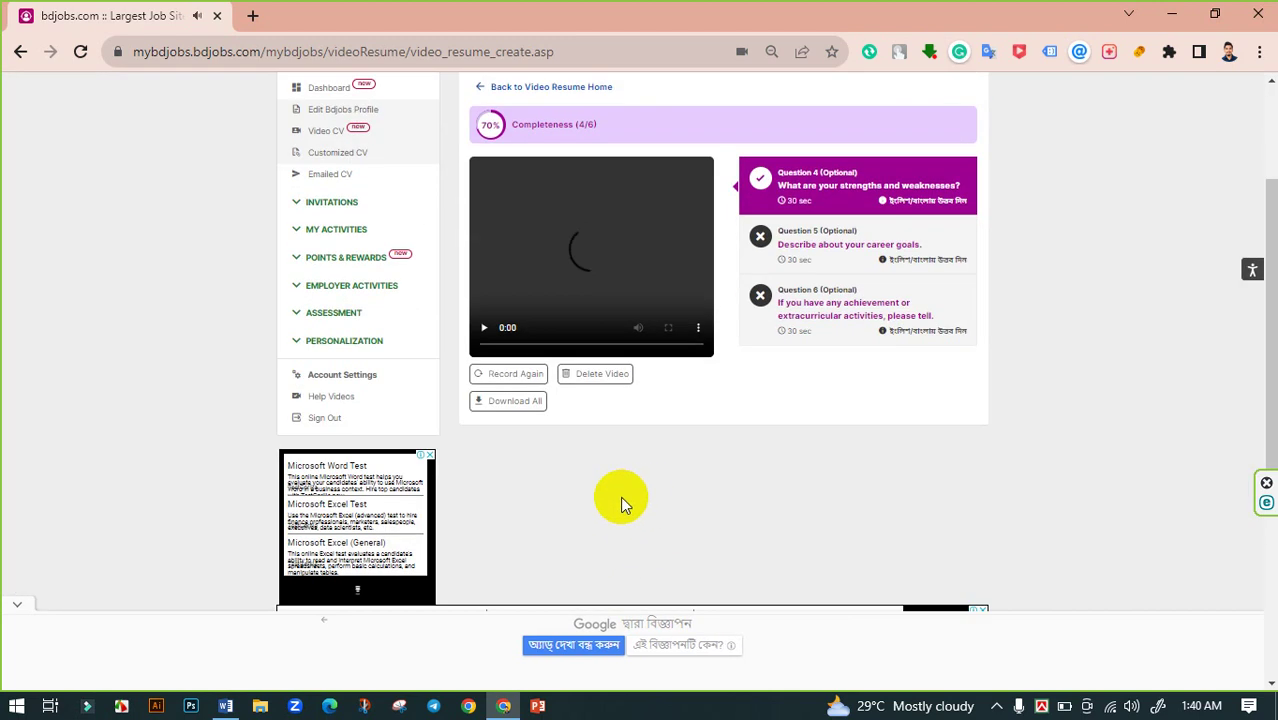
click(225, 707)
scroll(456, 448, down, 1)
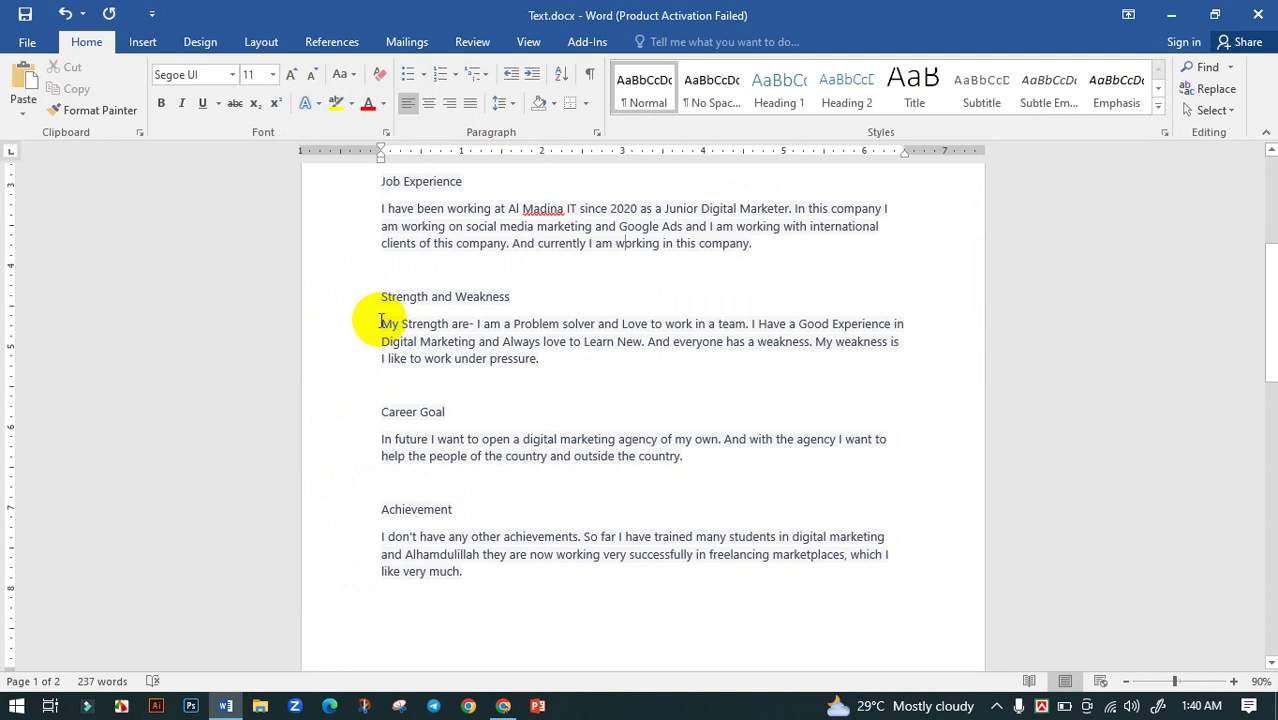
mouse_move(381, 321)
mouse_down()
mouse_move(536, 358)
mouse_move(380, 328)
mouse_up()
click(556, 361)
click(560, 365)
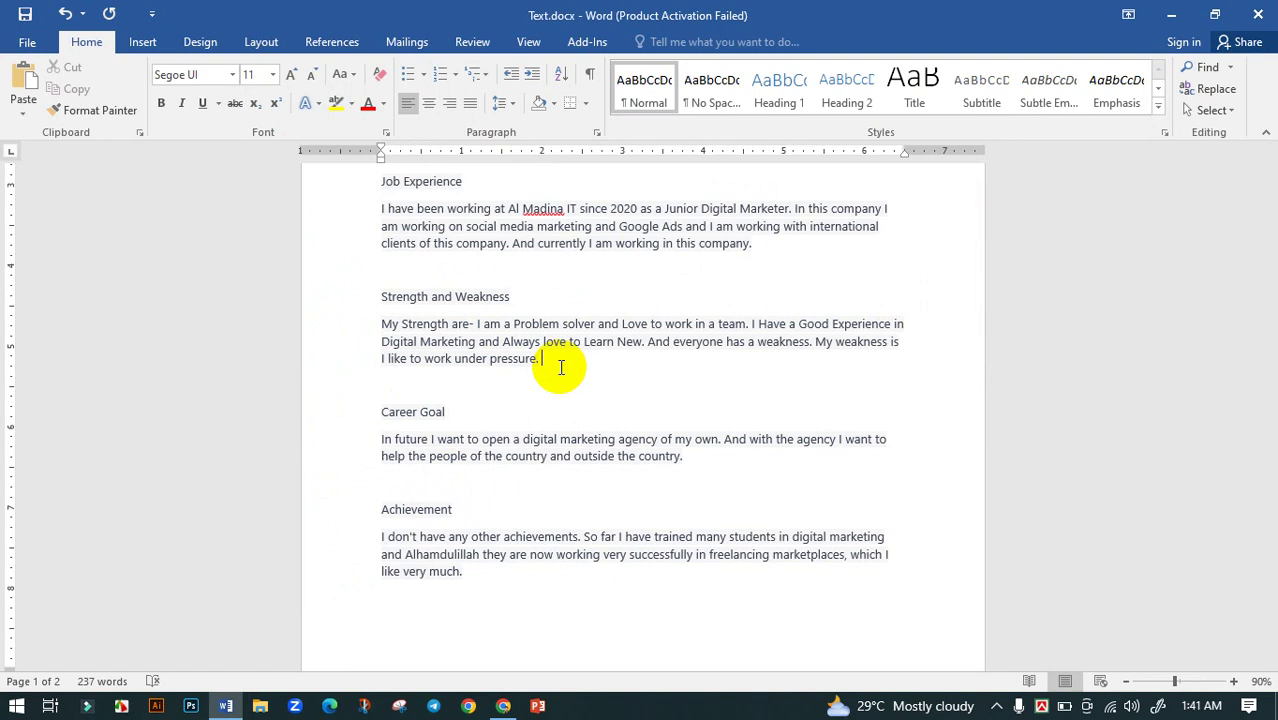
scroll(560, 367, down, 2)
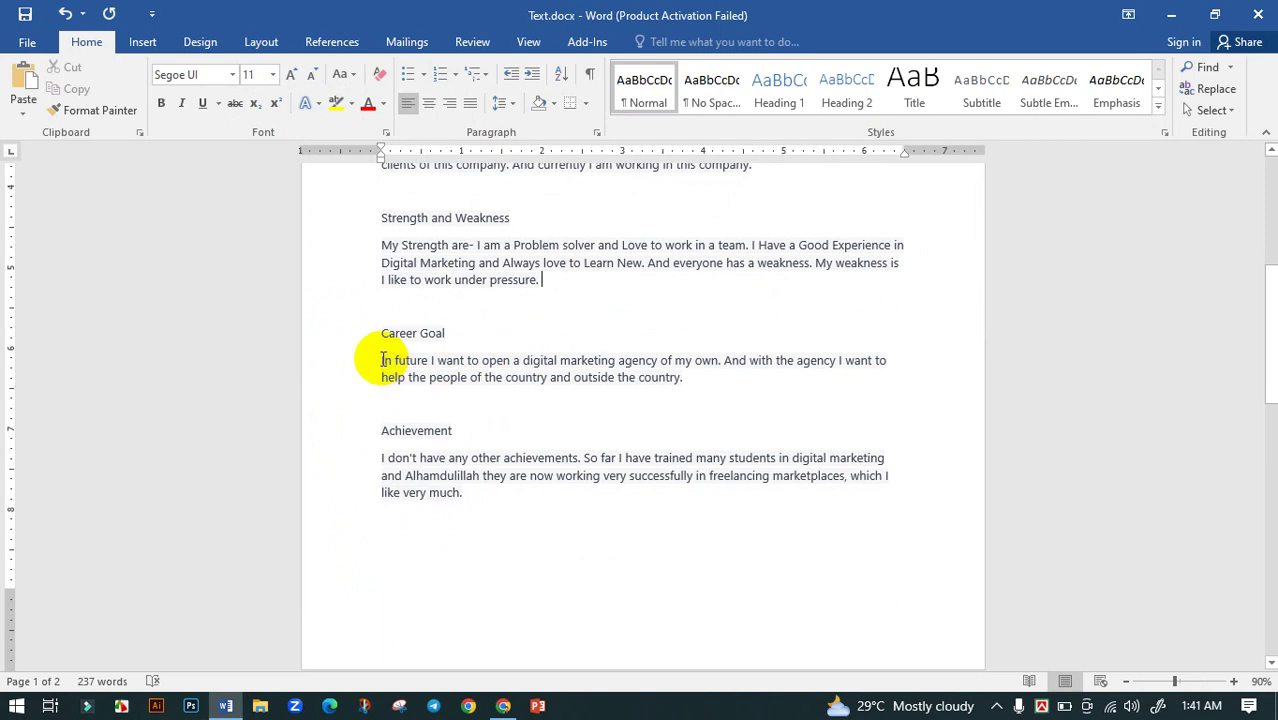
drag(383, 360, 696, 387)
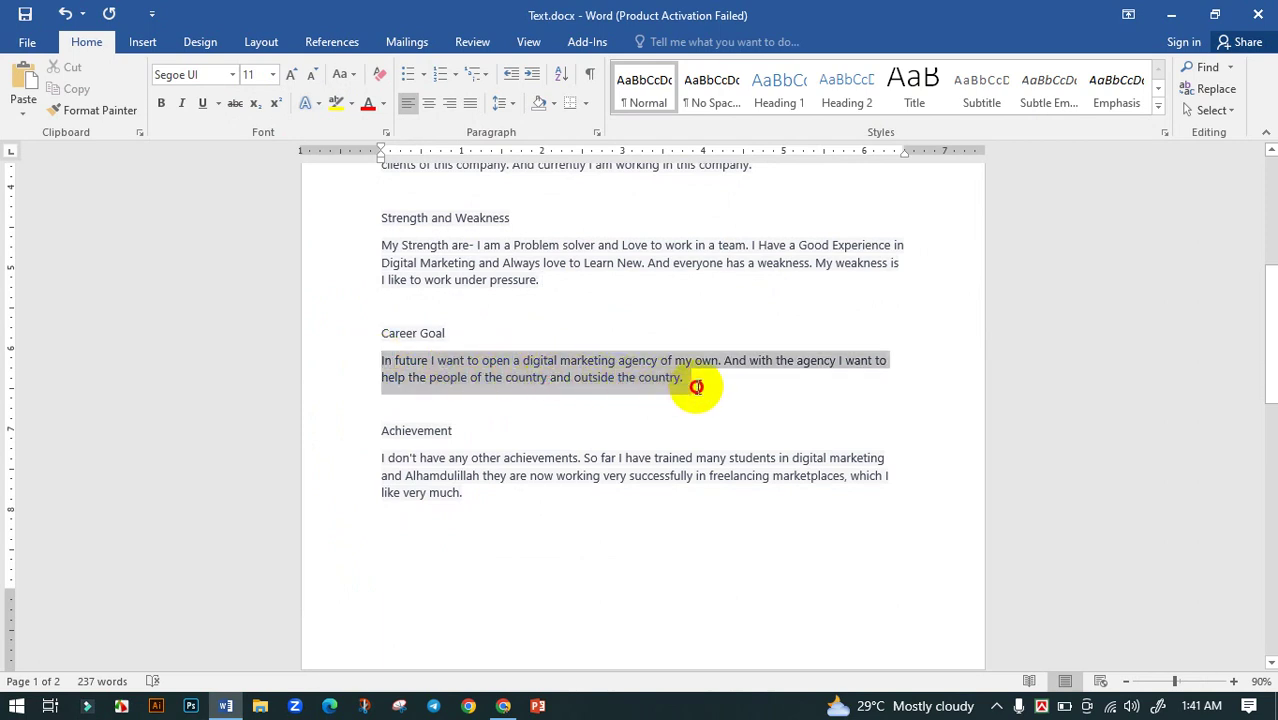
click(716, 387)
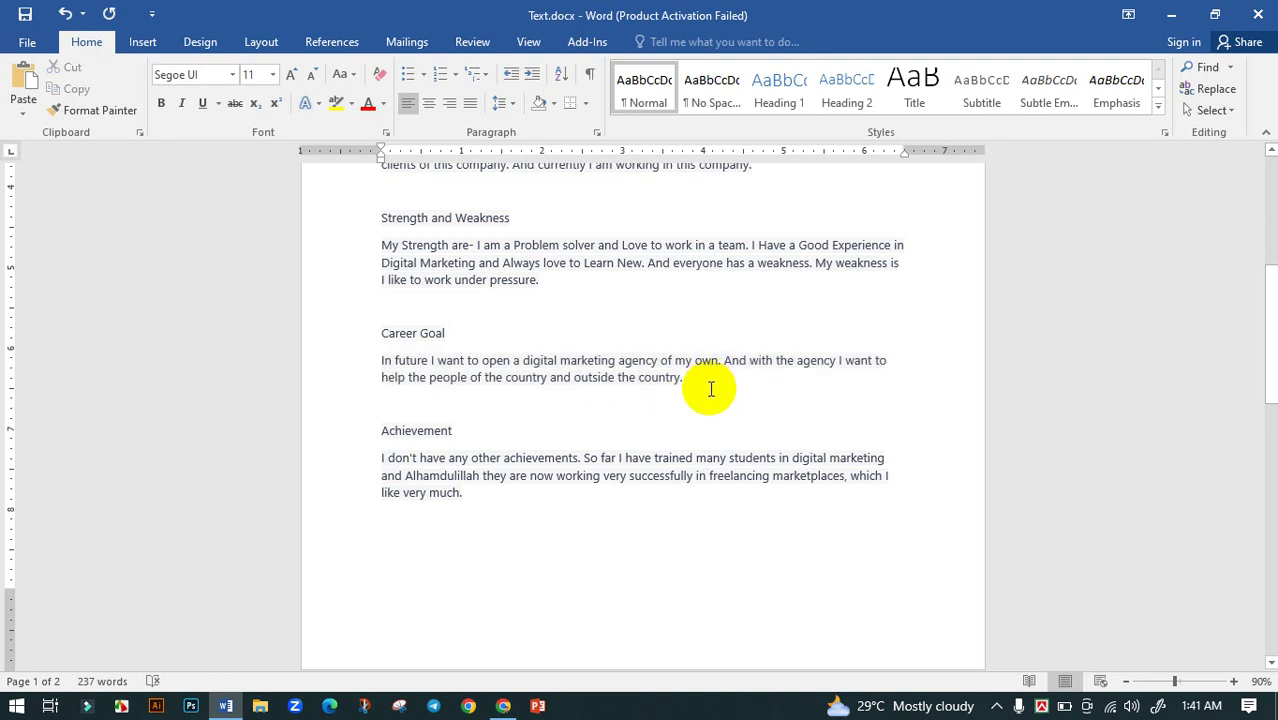
- Return to the bdjobs Video Resume page and play back part of the recorded Question 4 answer, then pause it
click(503, 706)
scroll(672, 469, up, 1)
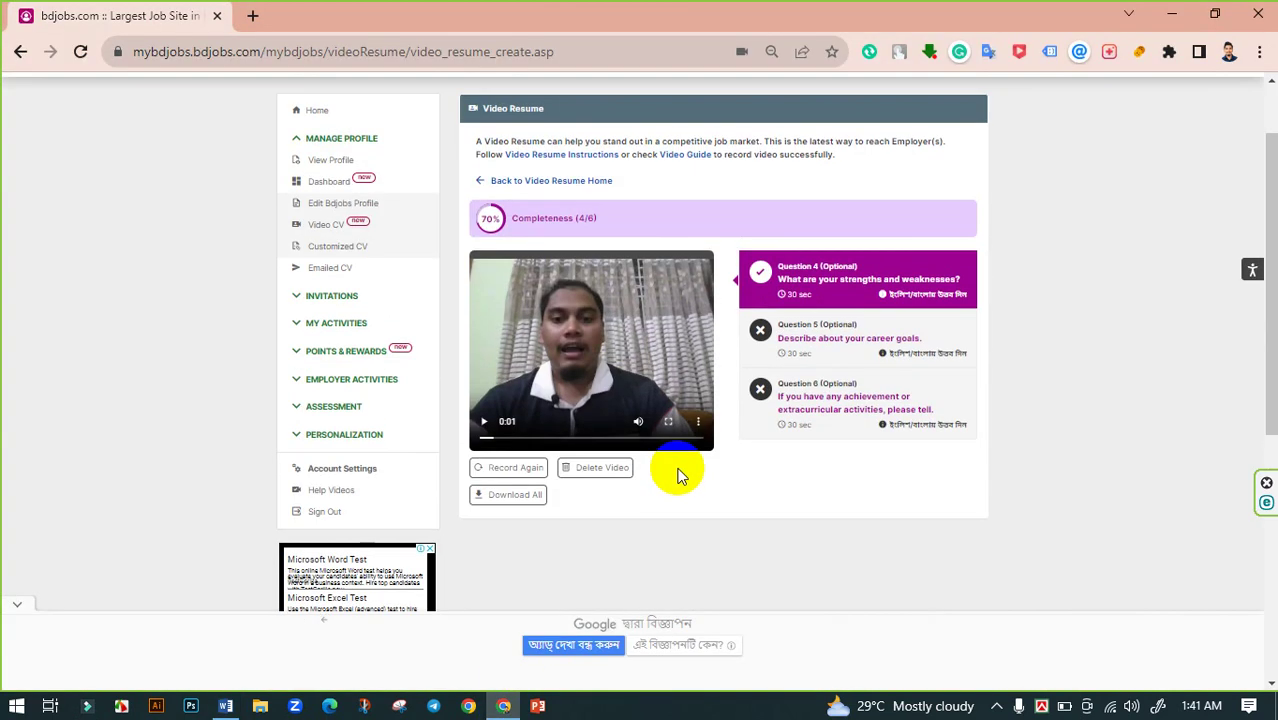
click(485, 424)
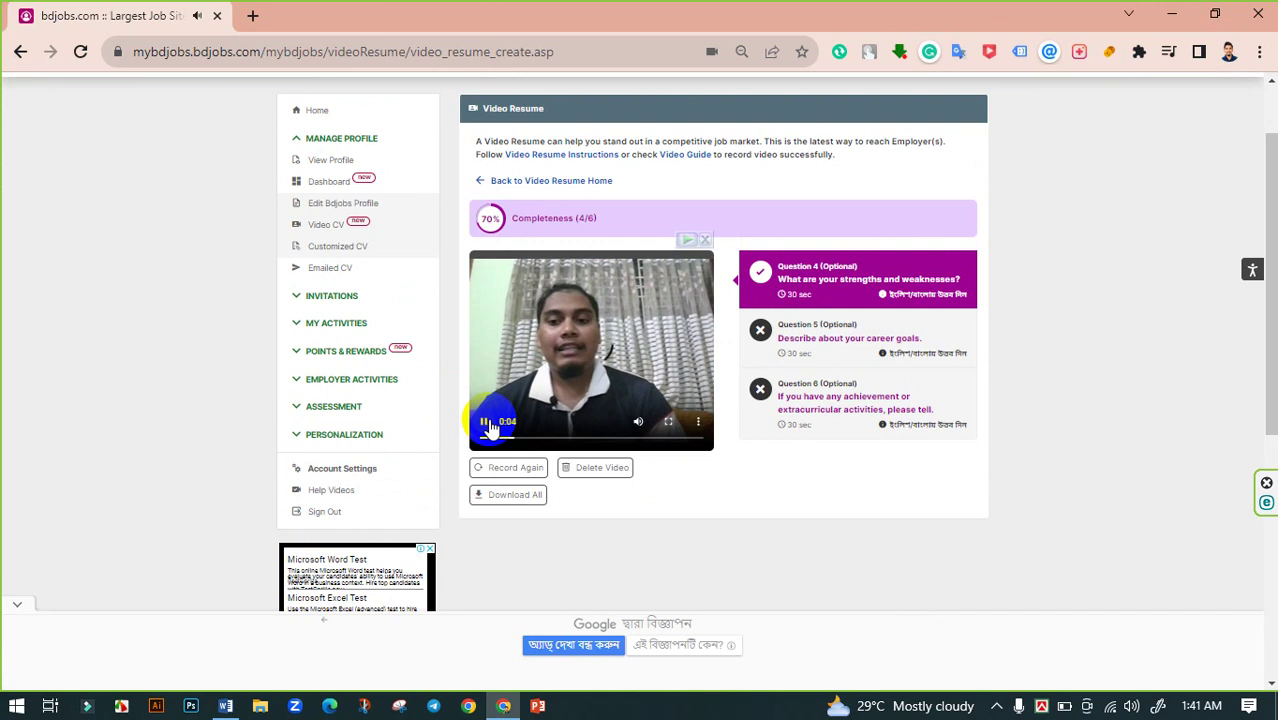
click(487, 424)
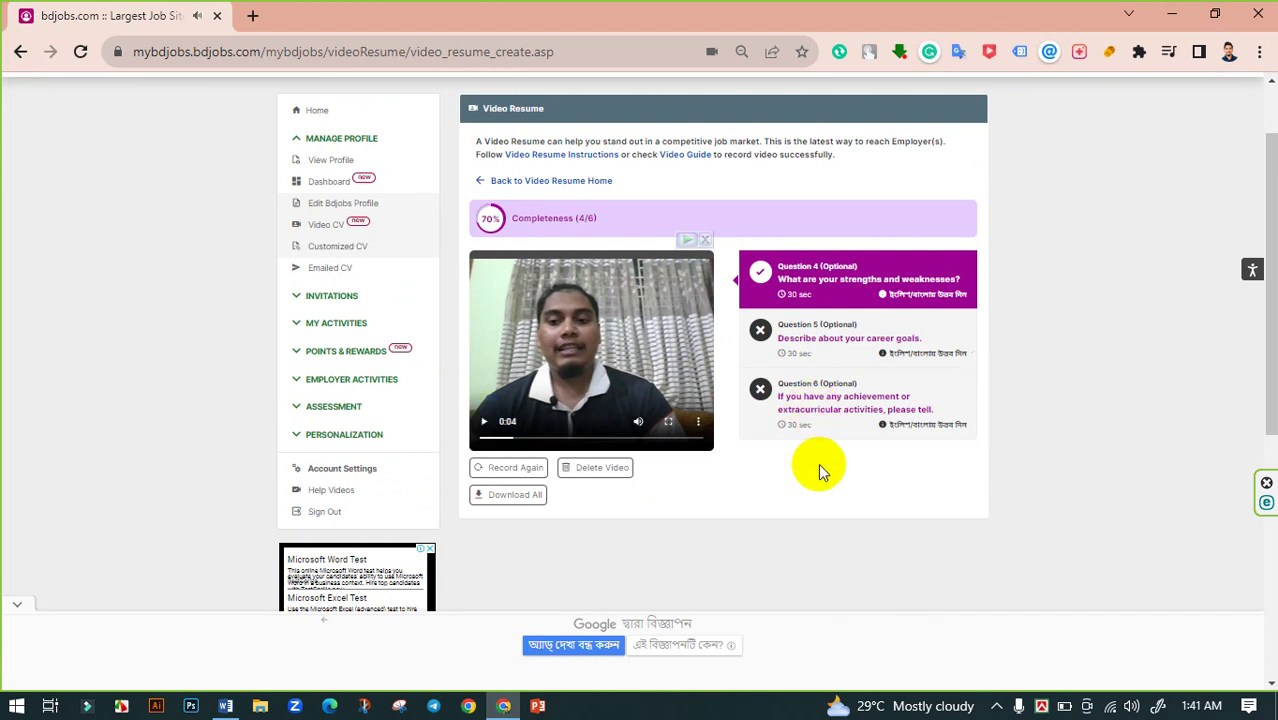
- Record and submit a brief first take of the video answer to Question 5 on career goals
click(848, 353)
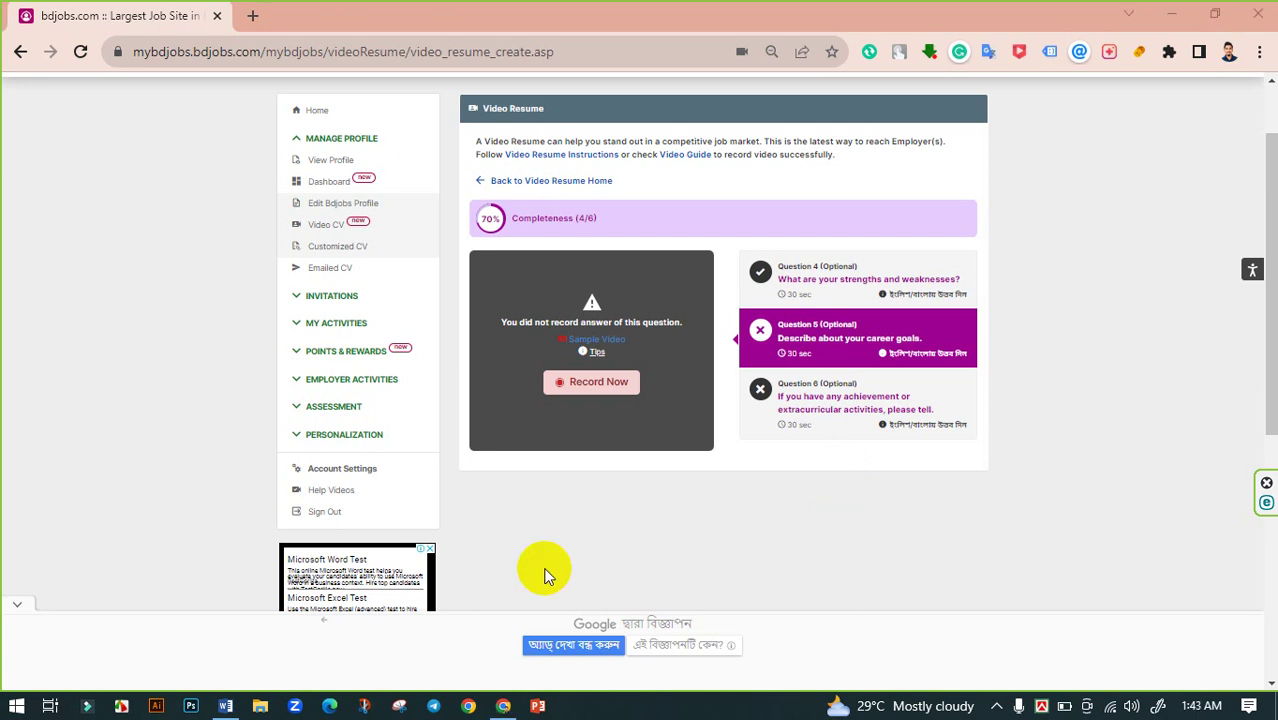
click(590, 385)
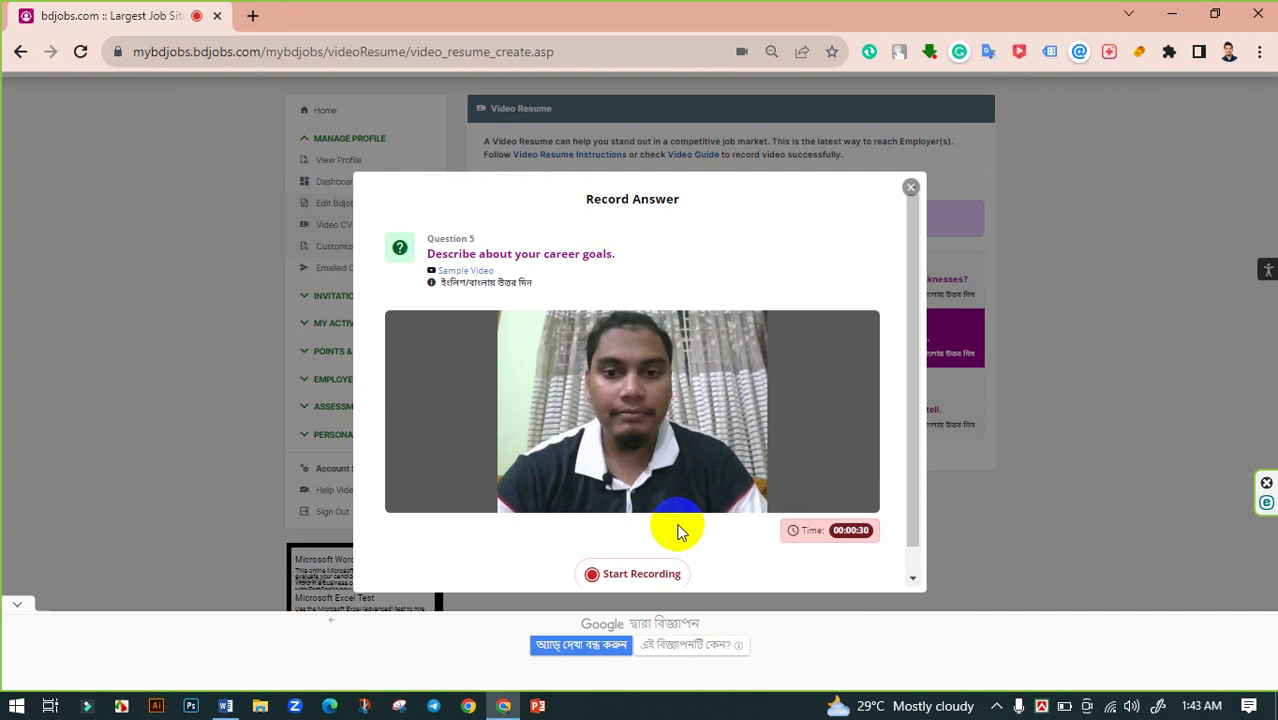
click(646, 572)
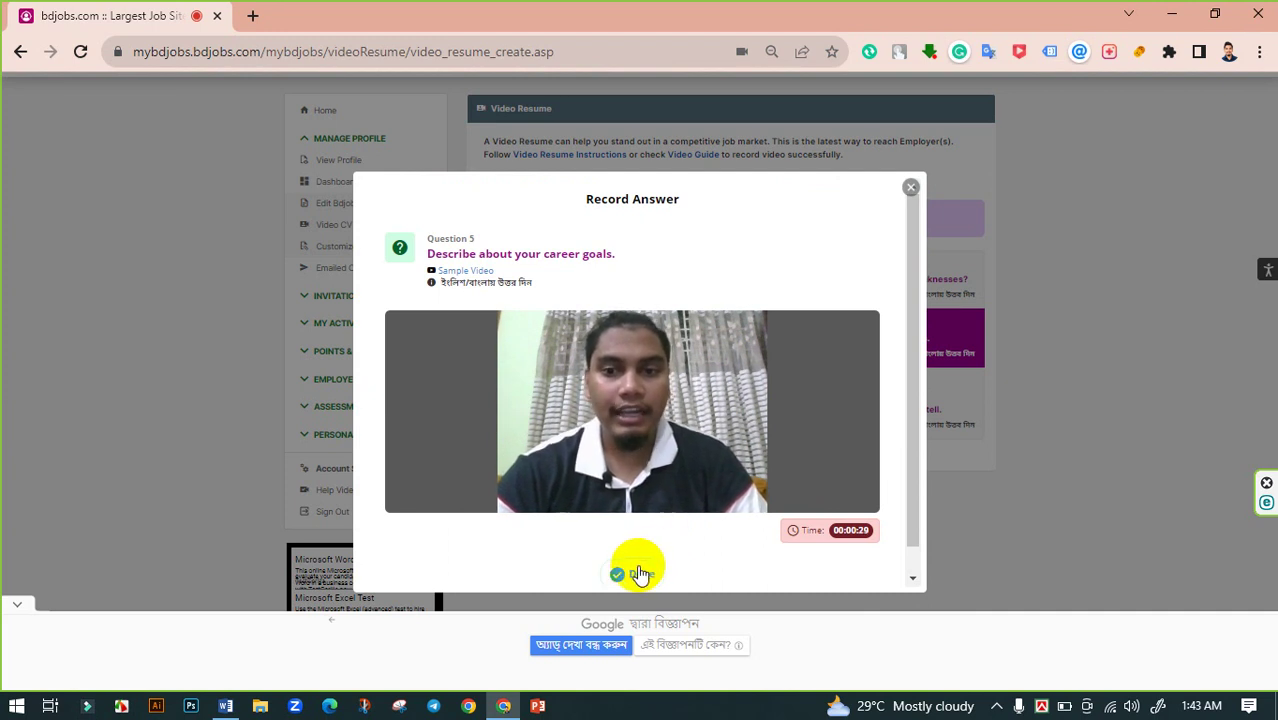
click(641, 573)
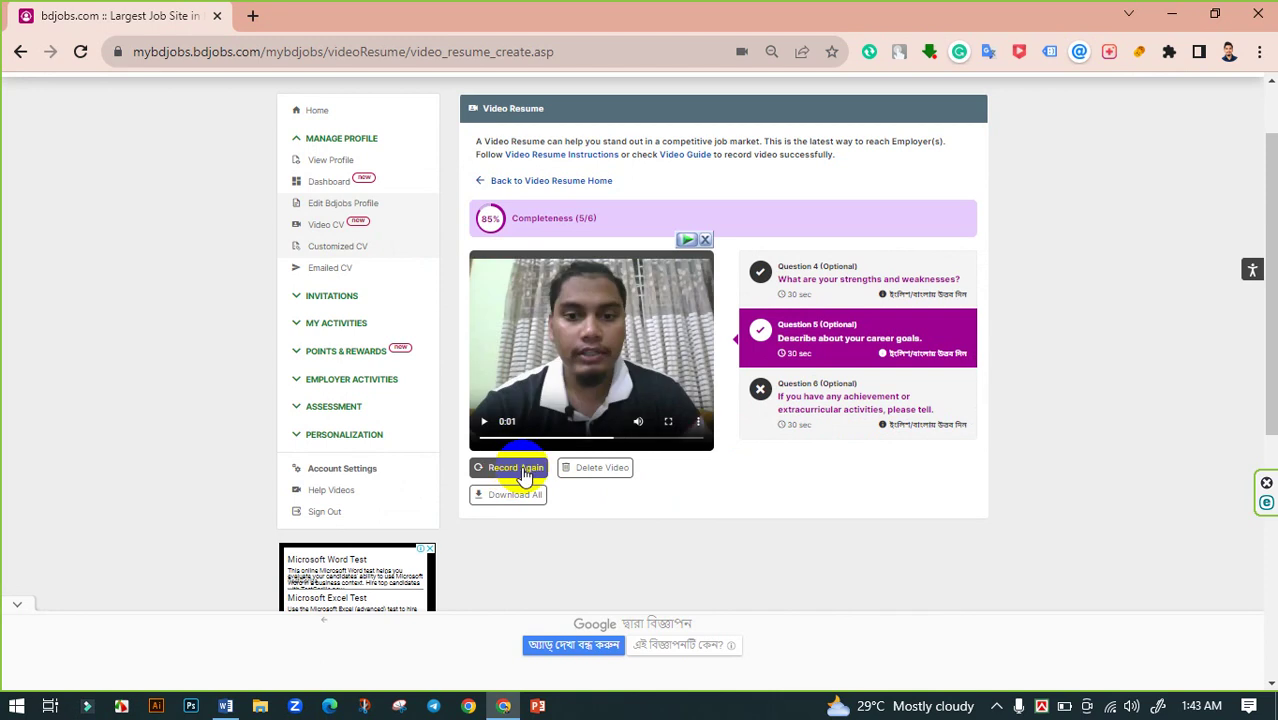
- Record the Question 5 career goals answer again and submit the new take
click(522, 470)
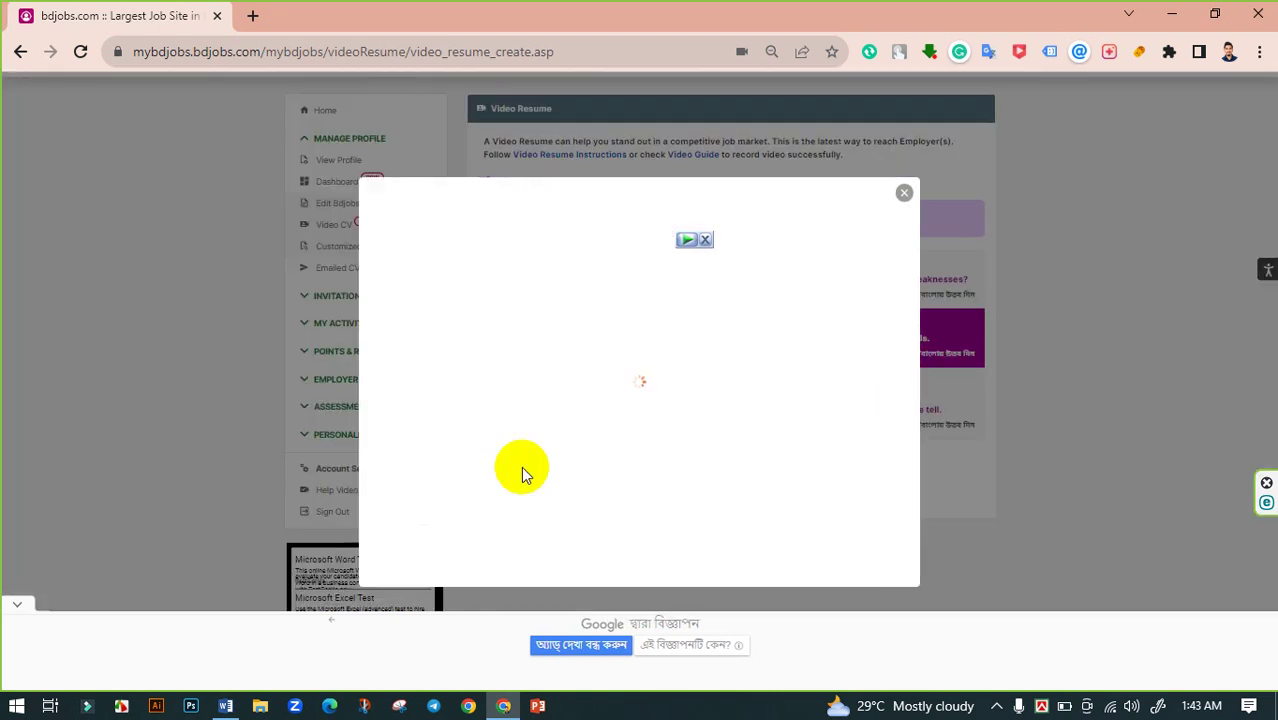
click(710, 241)
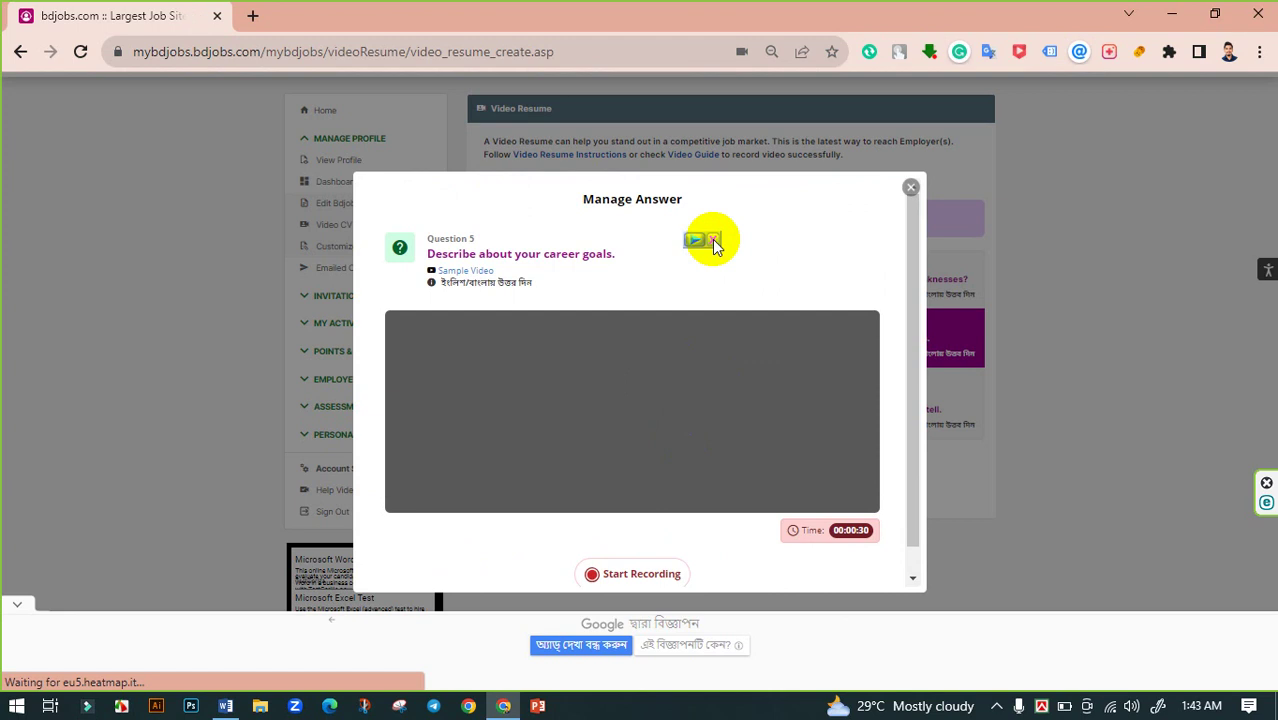
scroll(665, 365, down, 1)
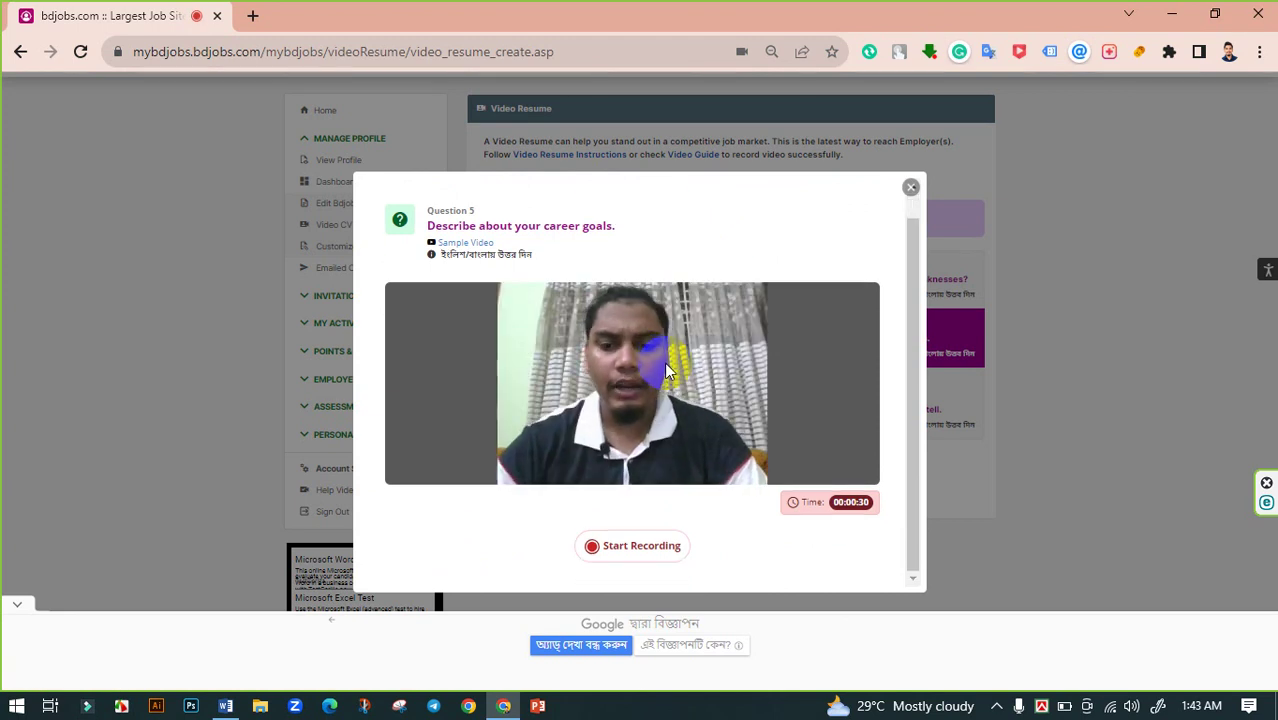
click(624, 550)
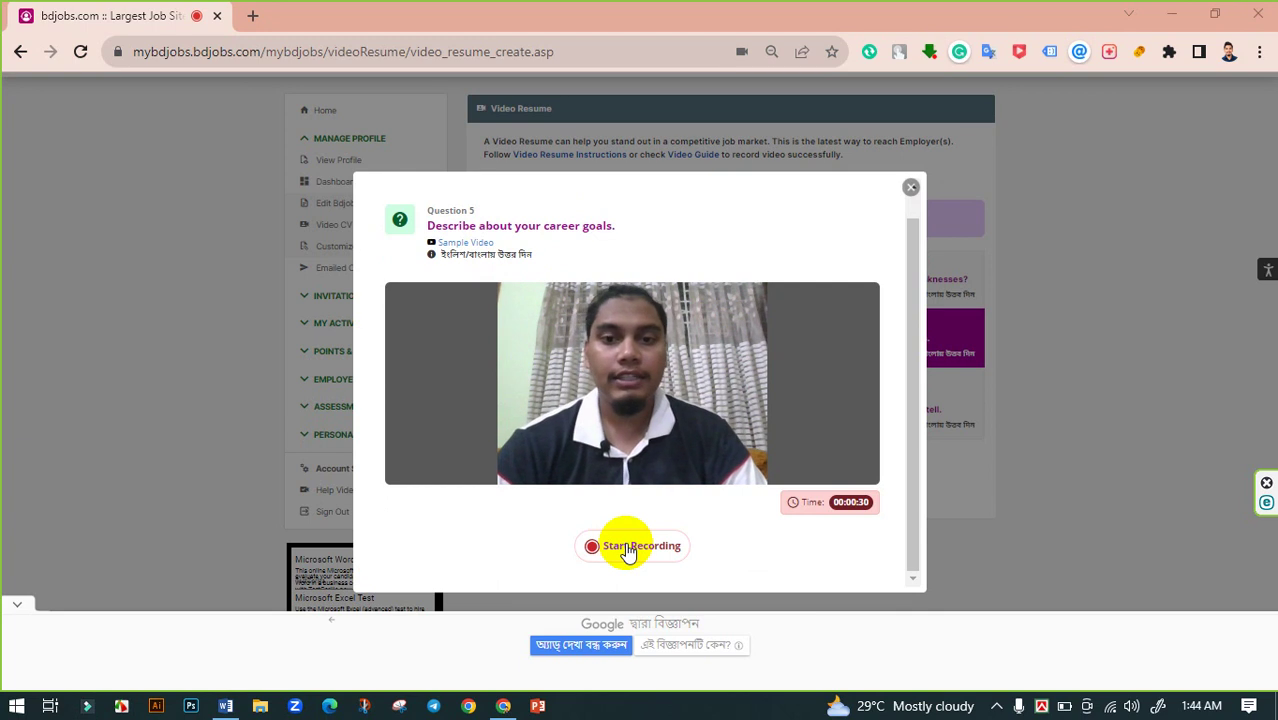
click(636, 550)
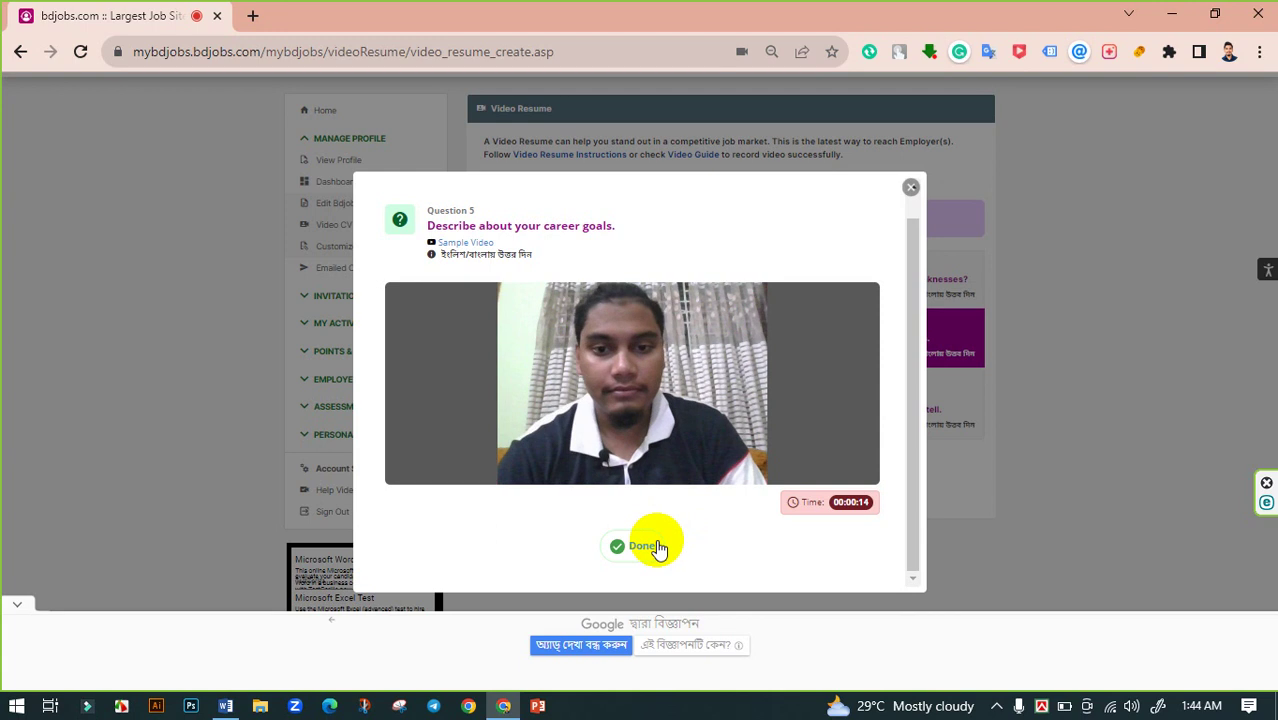
click(657, 546)
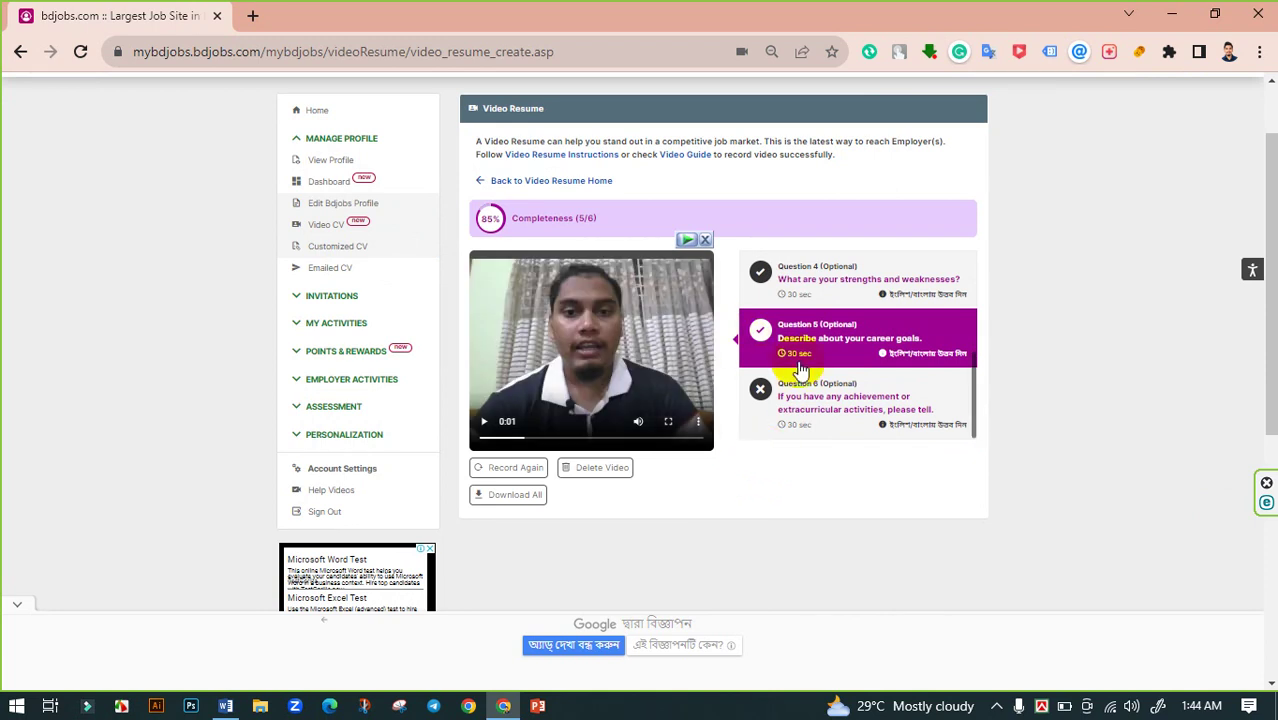
- Select Question 6 on achievements or extracurricular activities, check the "Achievement" script in Word, and return to the bdjobs page
click(847, 410)
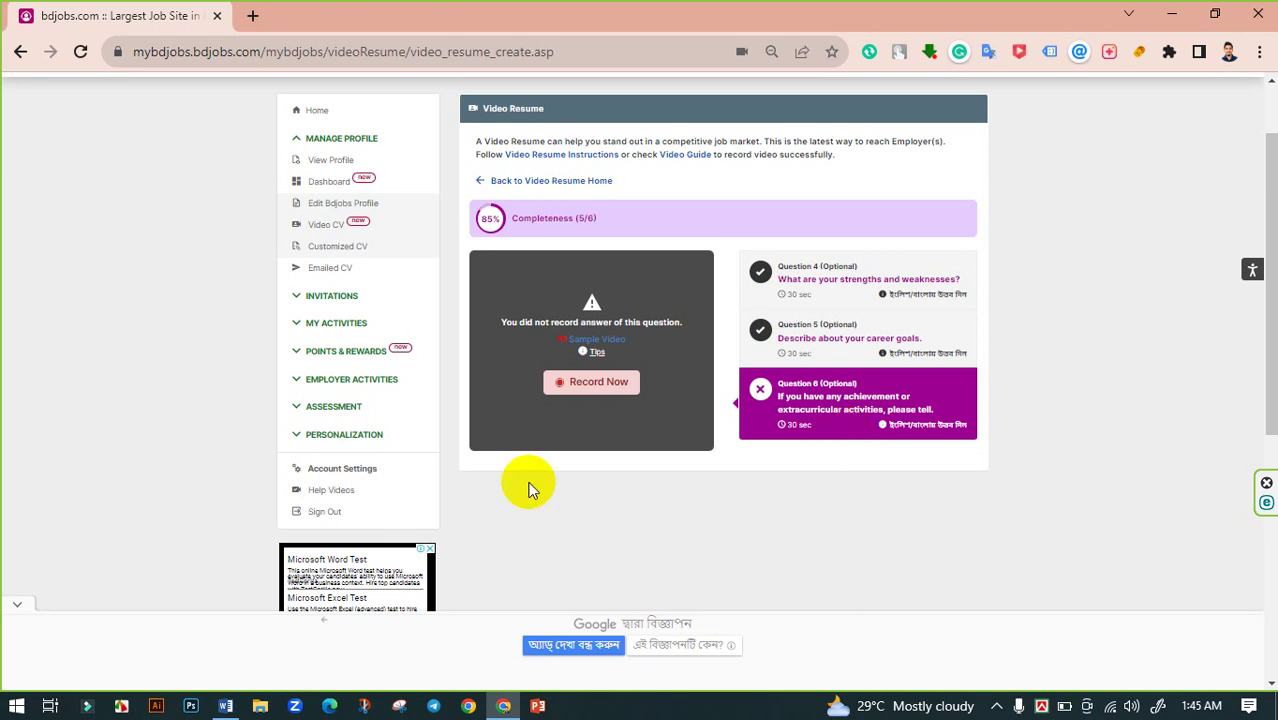
click(225, 706)
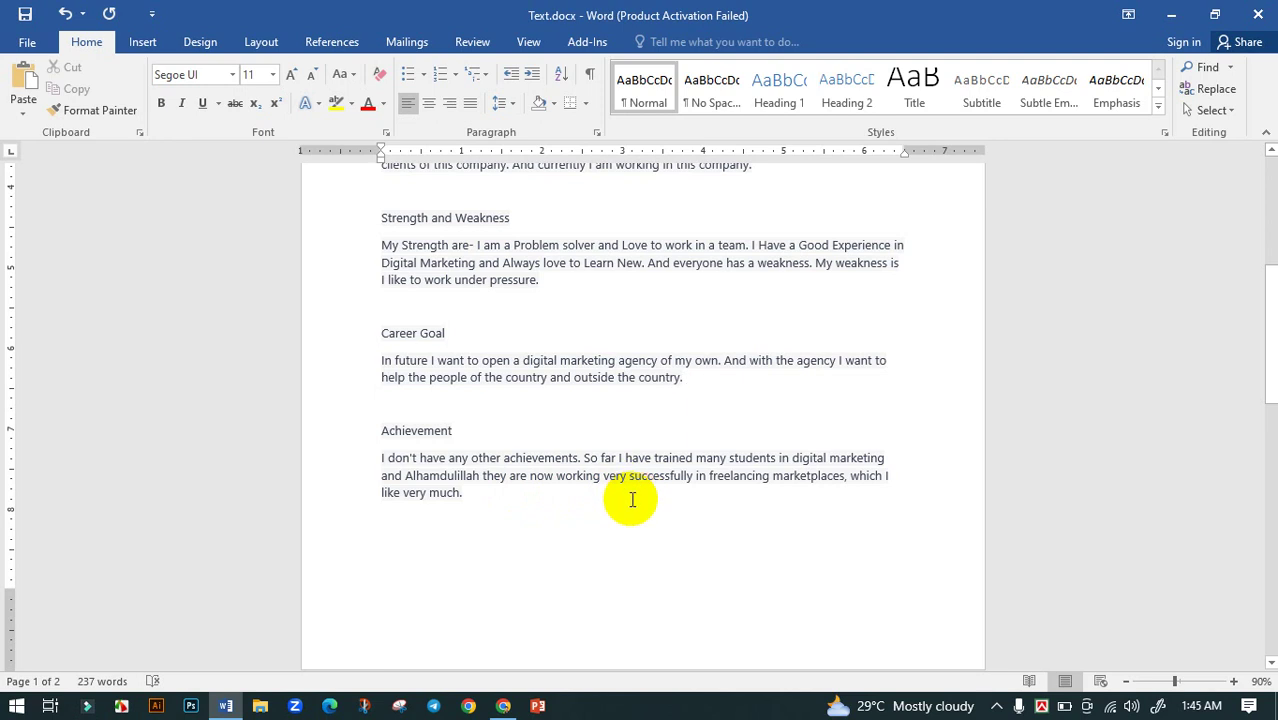
click(507, 710)
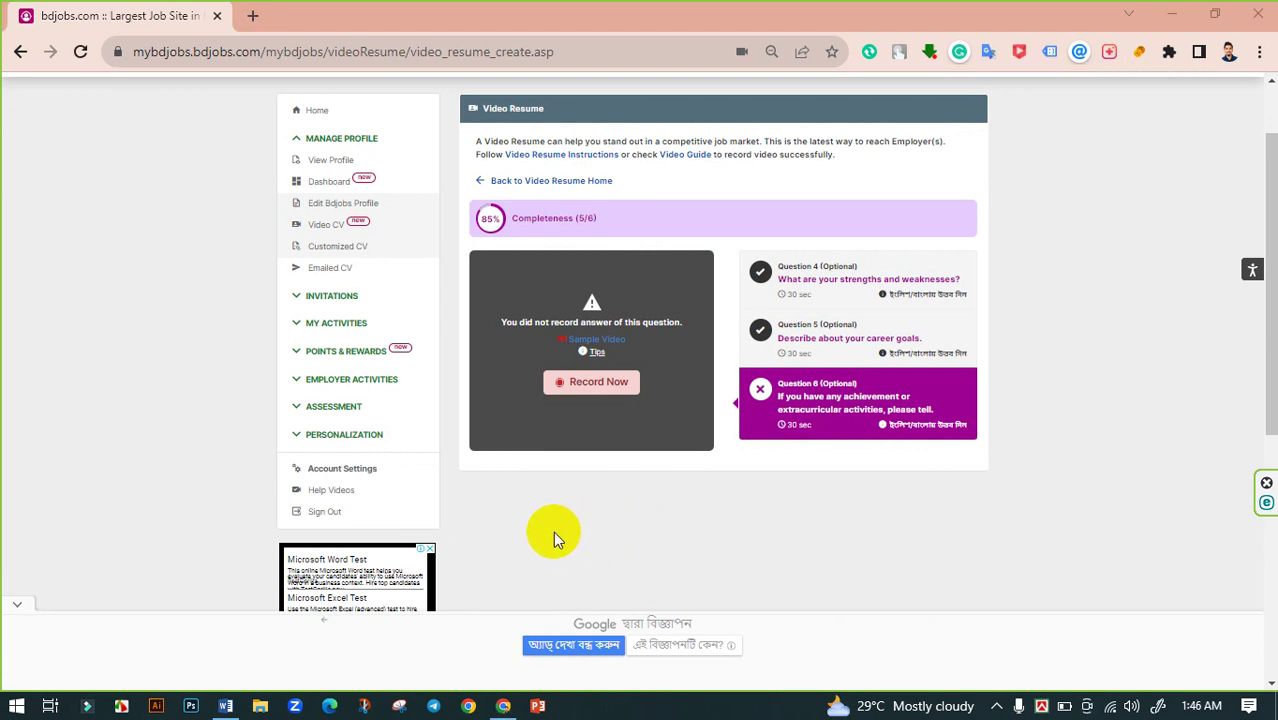
- Record and submit the video answer to Question 6 on achievements or extracurricular activities
click(577, 388)
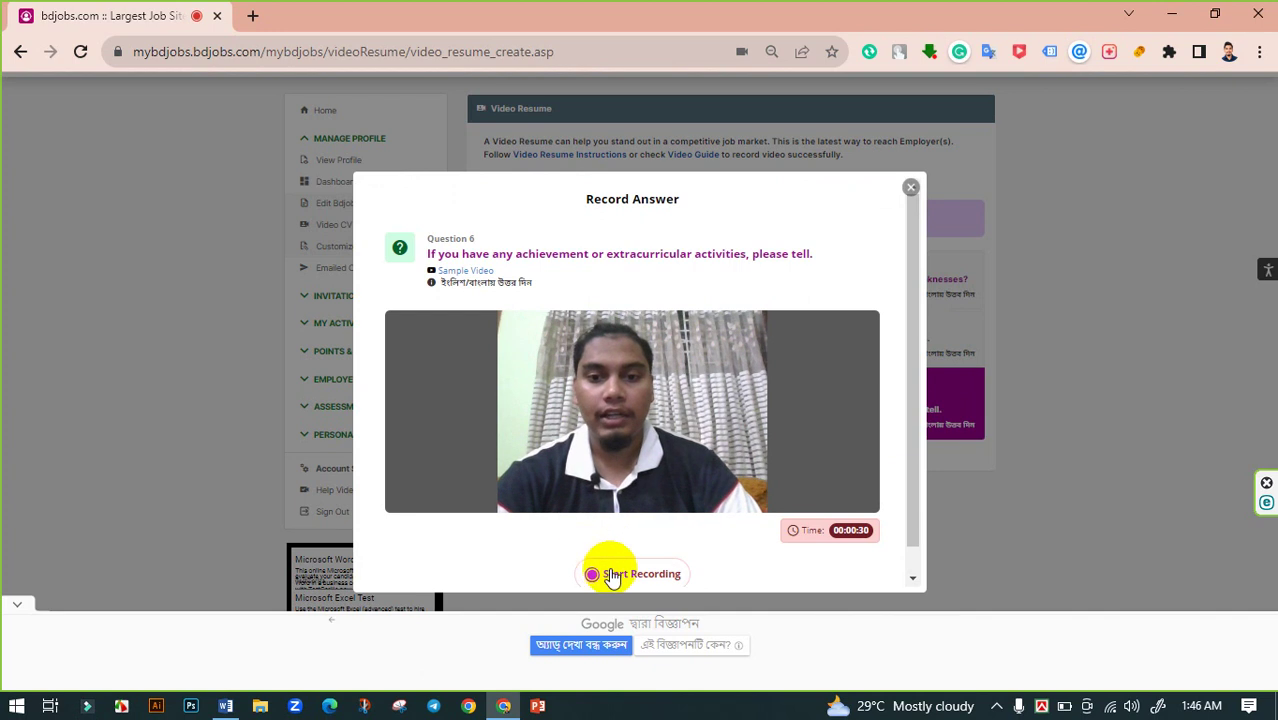
click(613, 577)
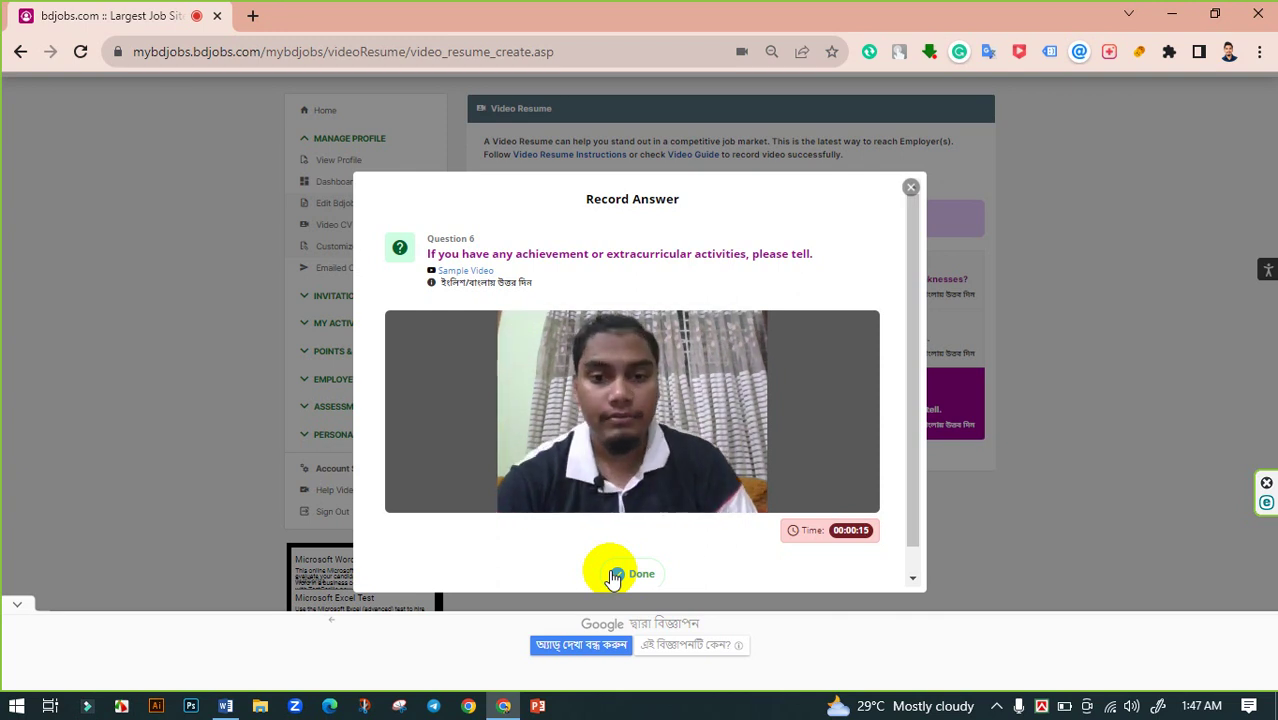
click(614, 577)
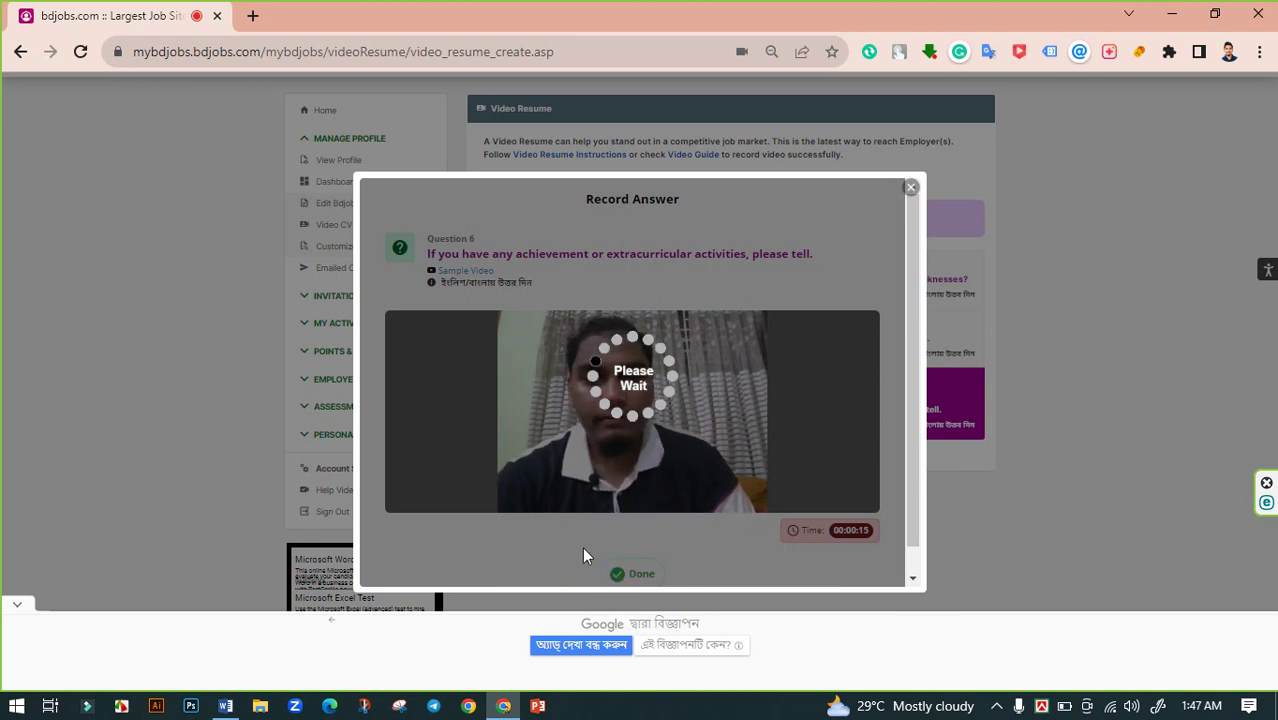
click(584, 553)
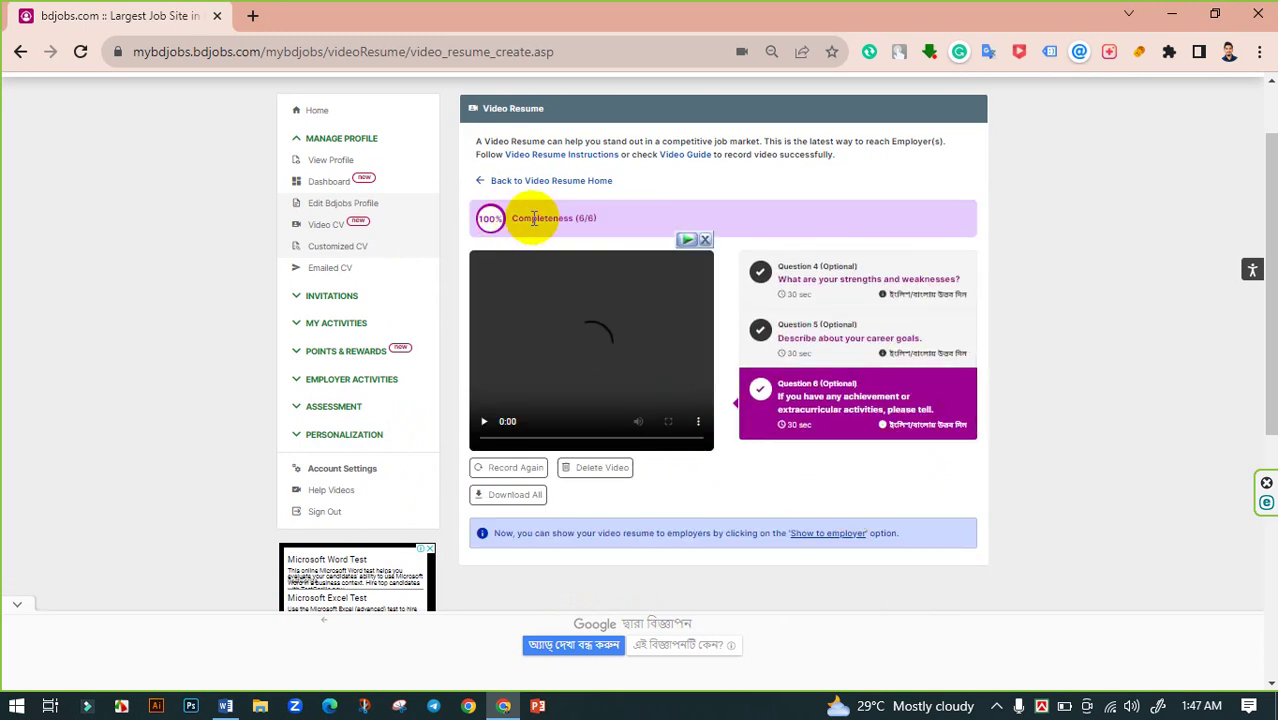
- Reset the Video Resume page's zoom to 100%
key(ctrl+plus)
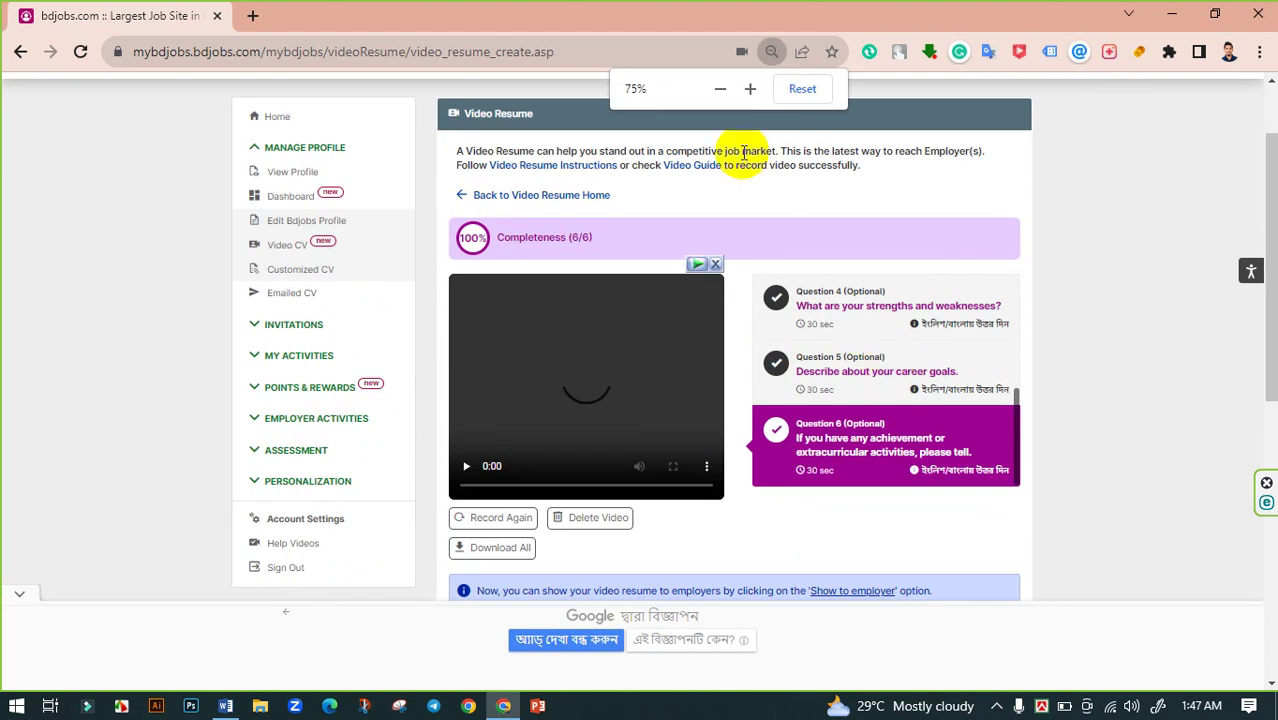
click(802, 88)
scroll(708, 269, down, 3)
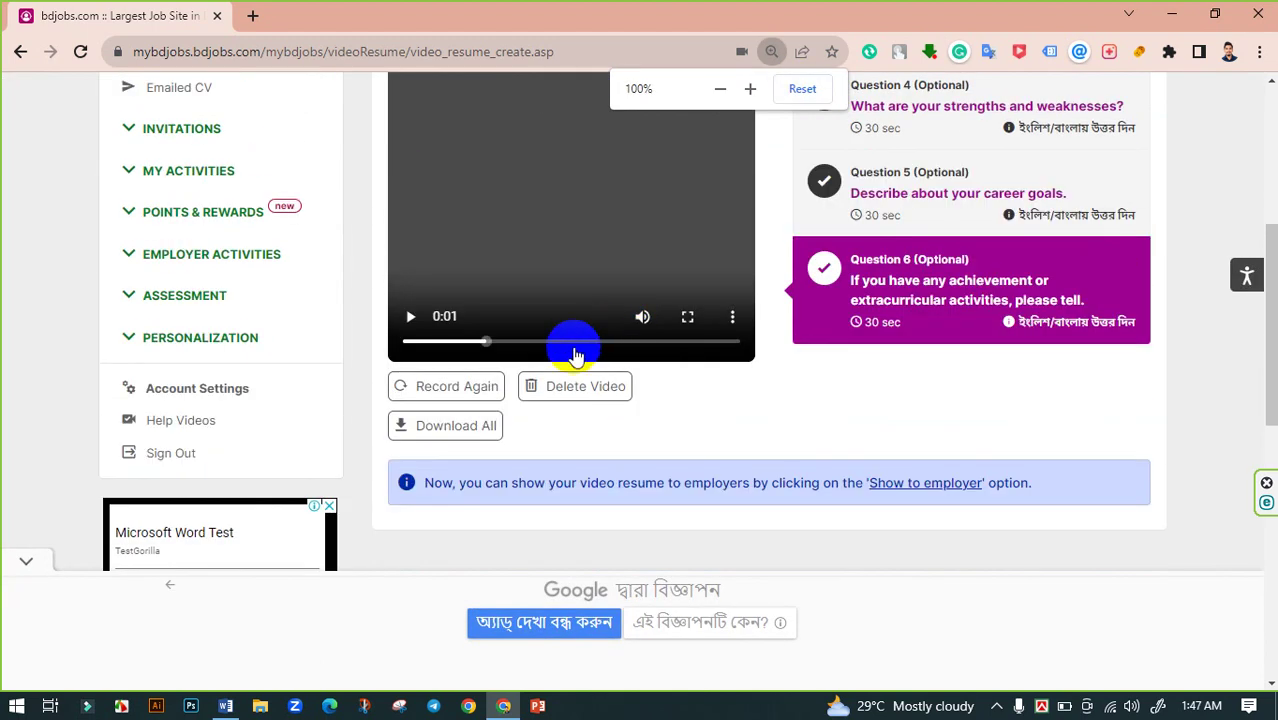
scroll(685, 274, up, 3)
scroll(950, 398, up, 4)
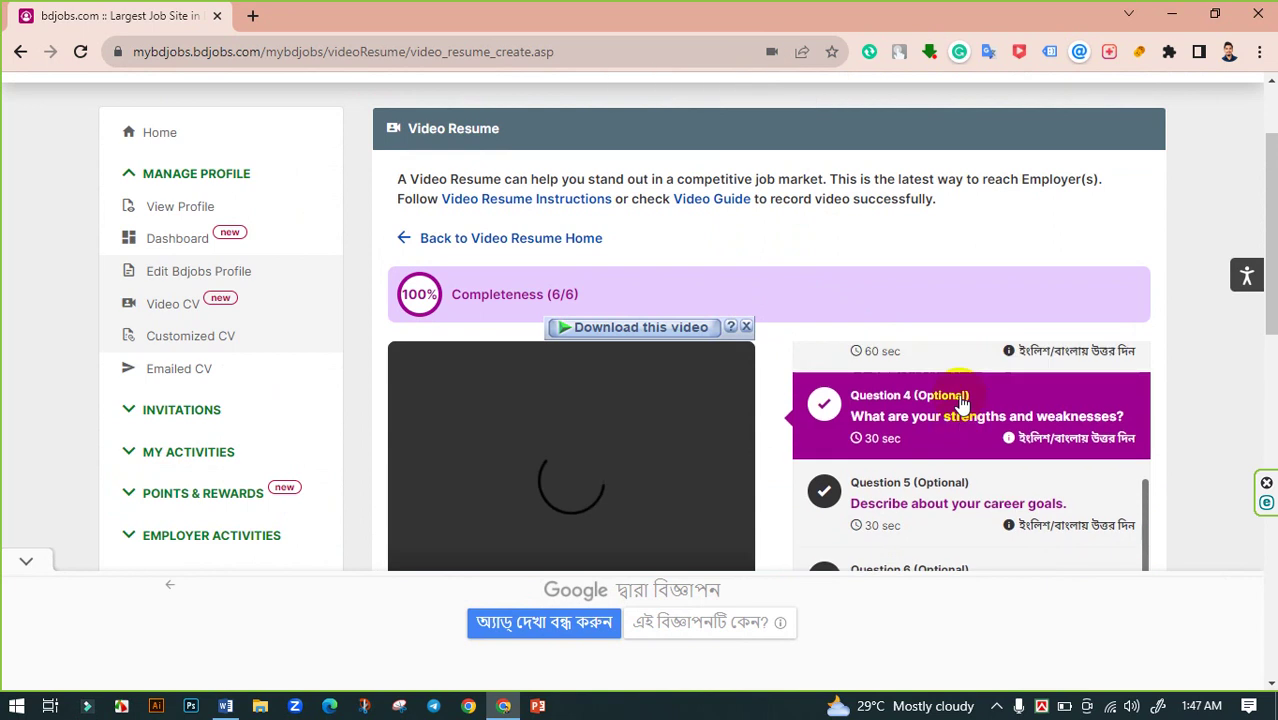
- Browse the recorded answers in the question list from Question 2 through Questions 4 and 5 to Question 6
scroll(955, 392, down, 1)
click(960, 395)
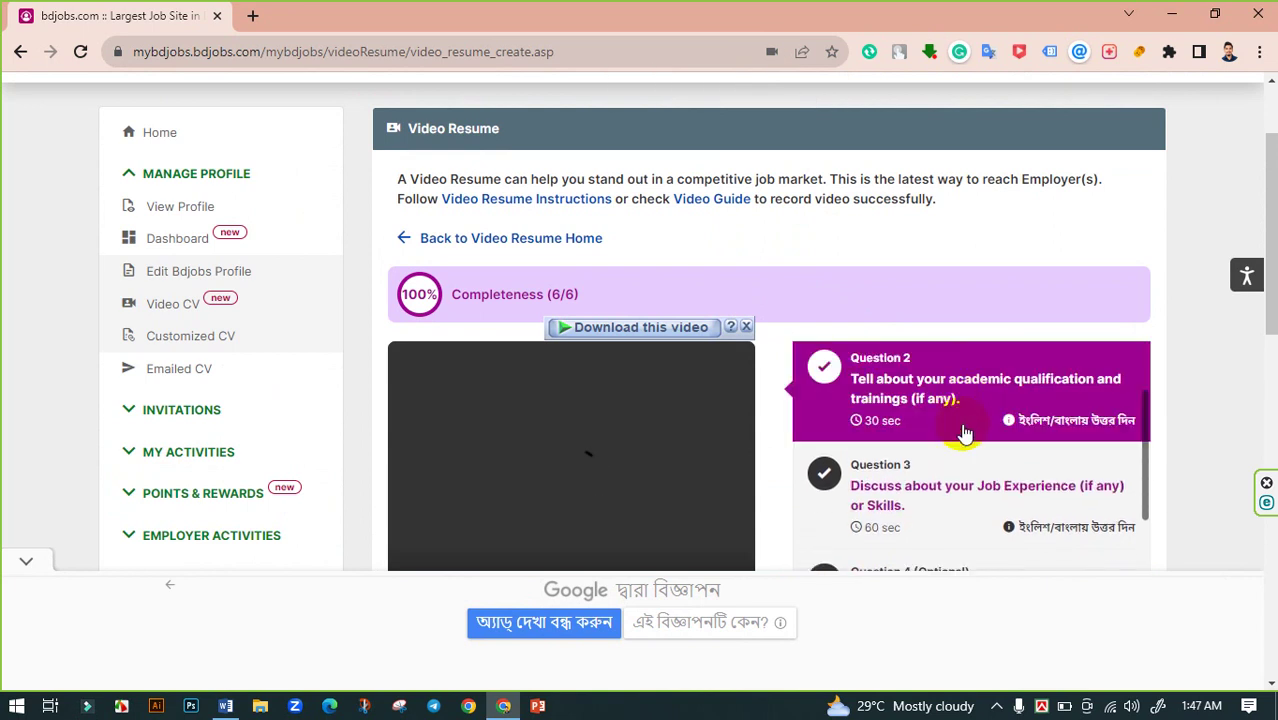
scroll(990, 455, down, 2)
click(950, 410)
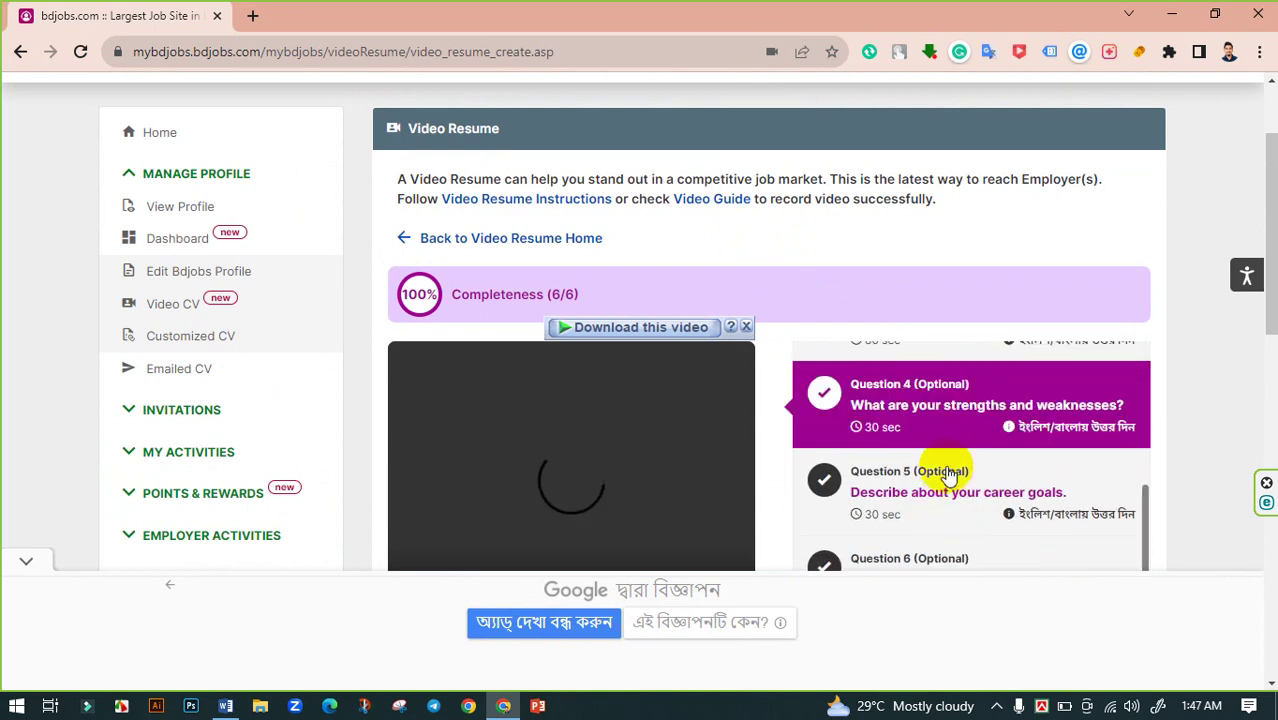
click(955, 478)
click(927, 536)
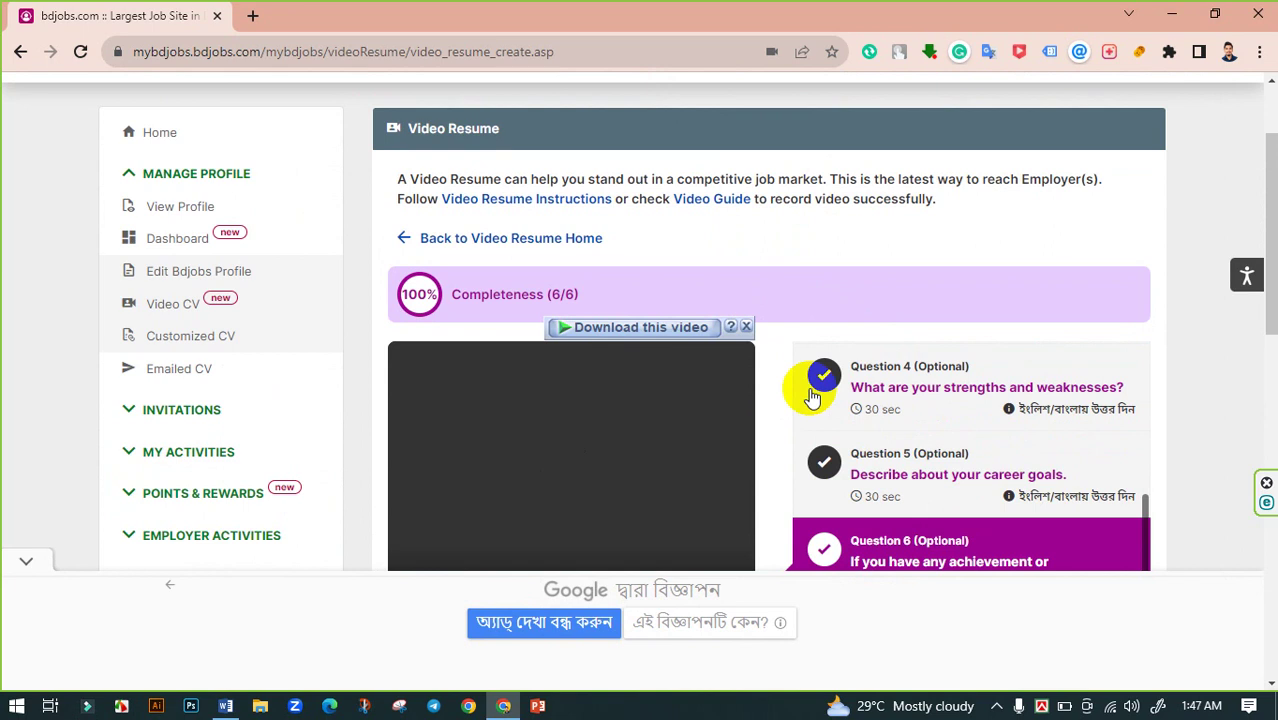
- Examine the Question 6 recording, its re-record, delete and download options, and the note about showing the resume to employers
scroll(1107, 365, down, 3)
scroll(785, 431, down, 2)
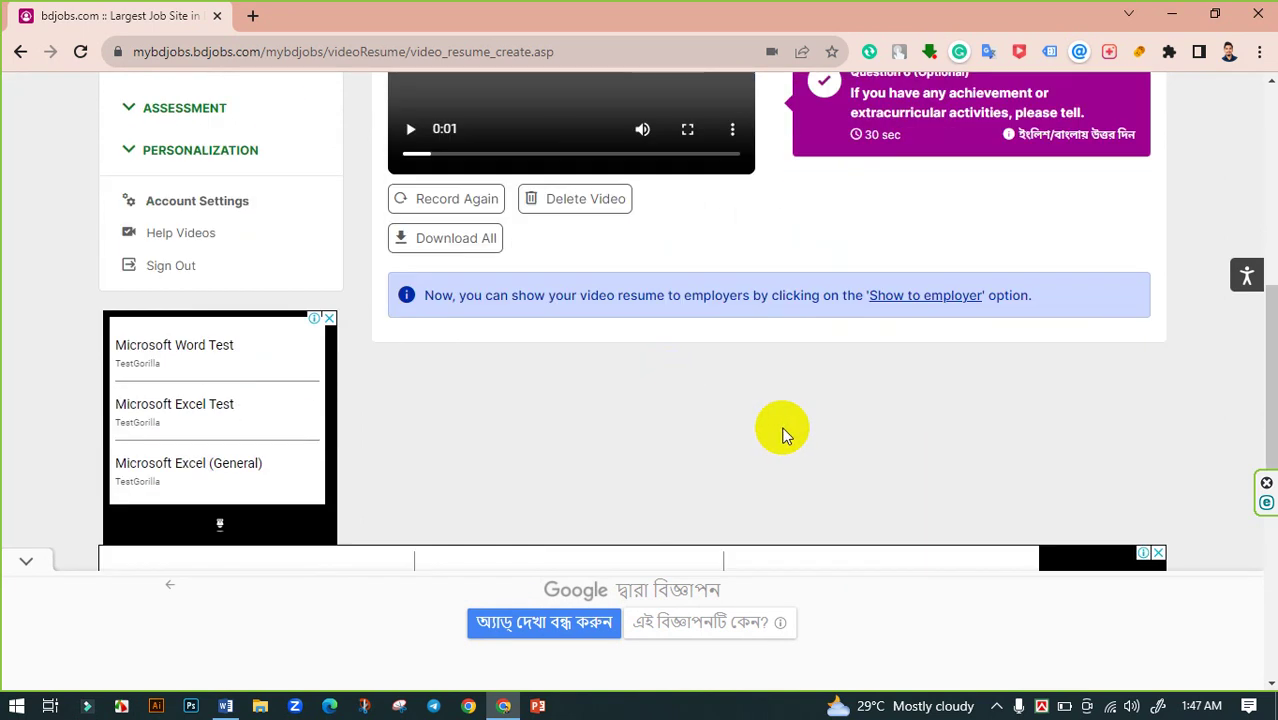
scroll(790, 434, up, 4)
scroll(640, 390, down, 2)
scroll(640, 390, down, 1)
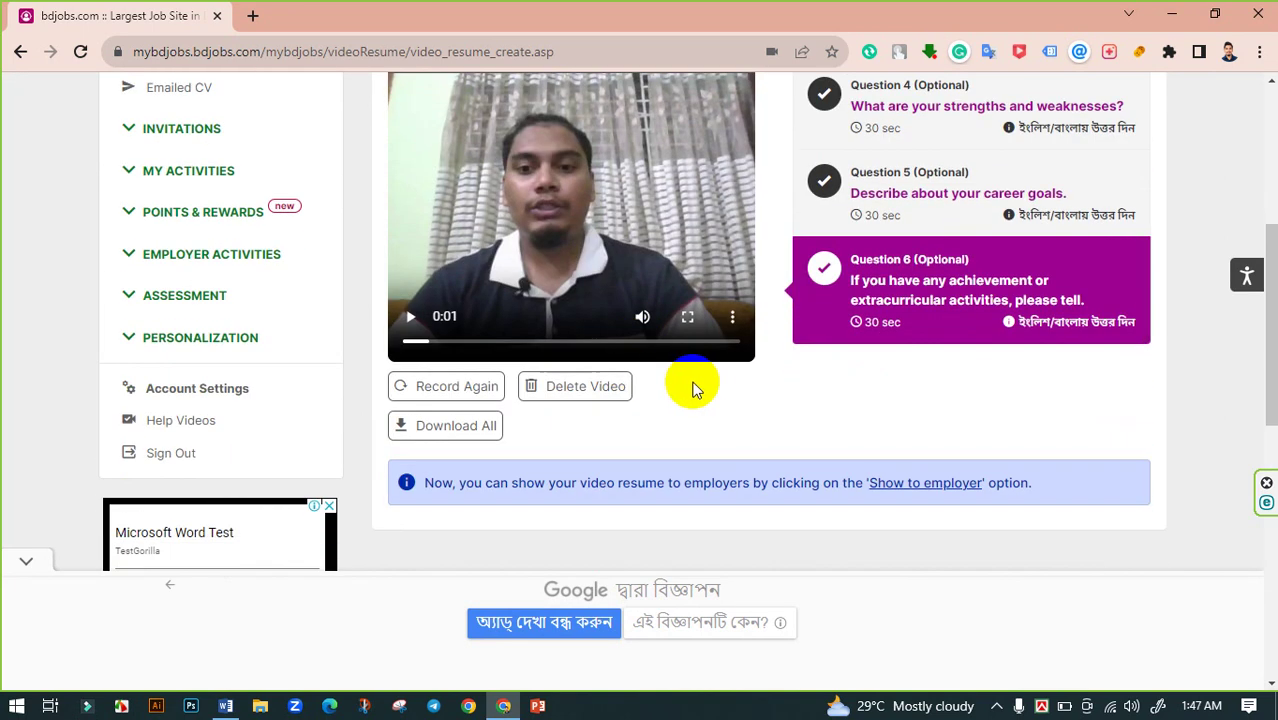
scroll(705, 385, up, 2)
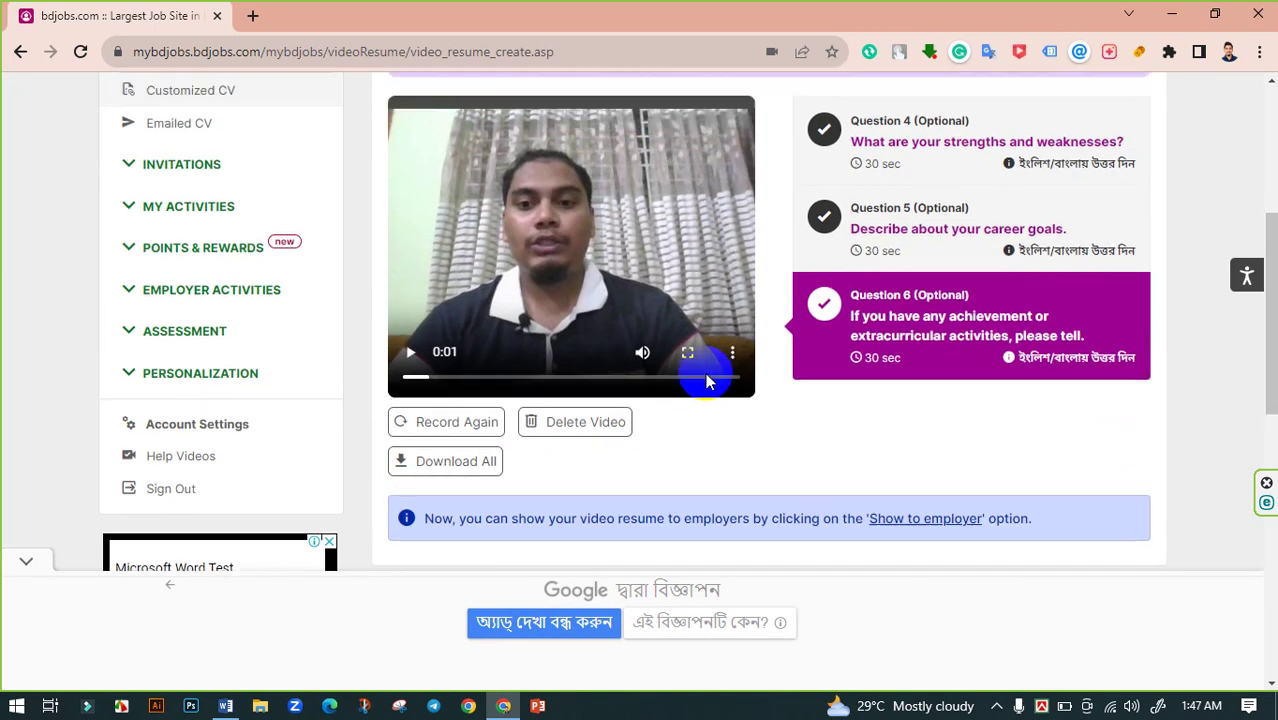
scroll(893, 381, up, 1)
scroll(895, 378, up, 1)
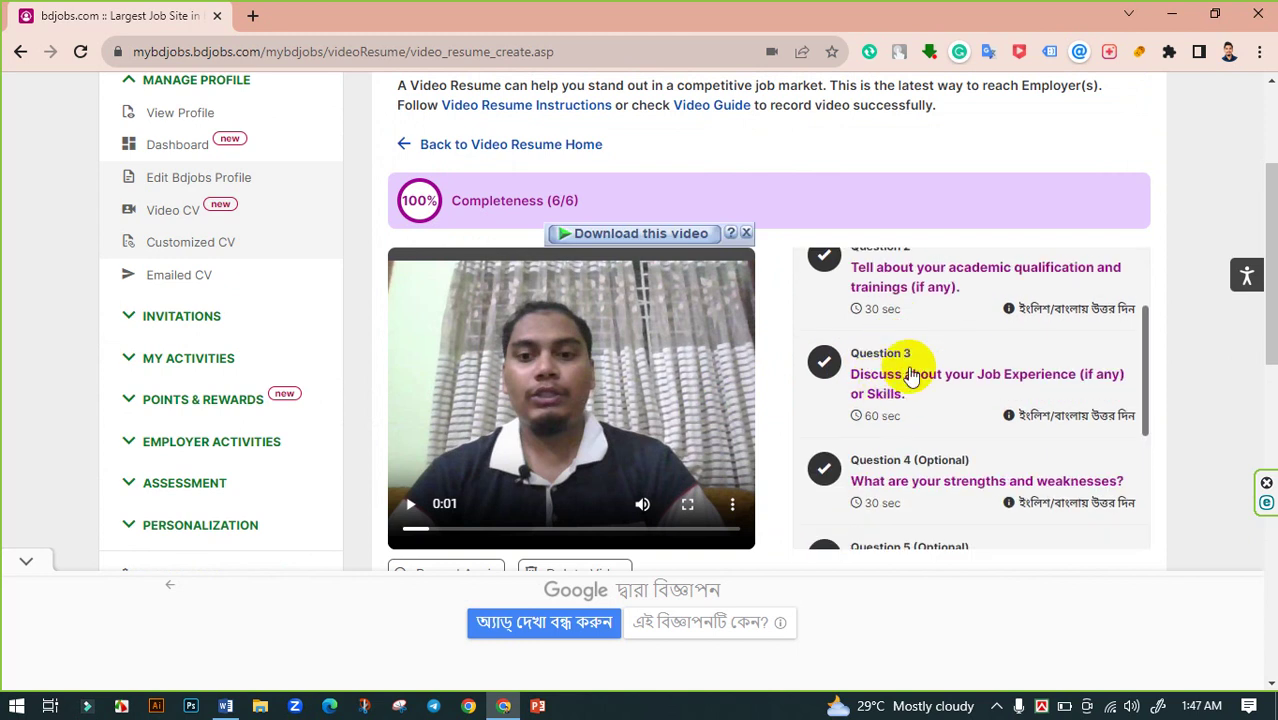
- Select Question 4 on strengths and weaknesses and look over its recording and the Video Resume page's completeness section
scroll(900, 380, down, 2)
click(905, 383)
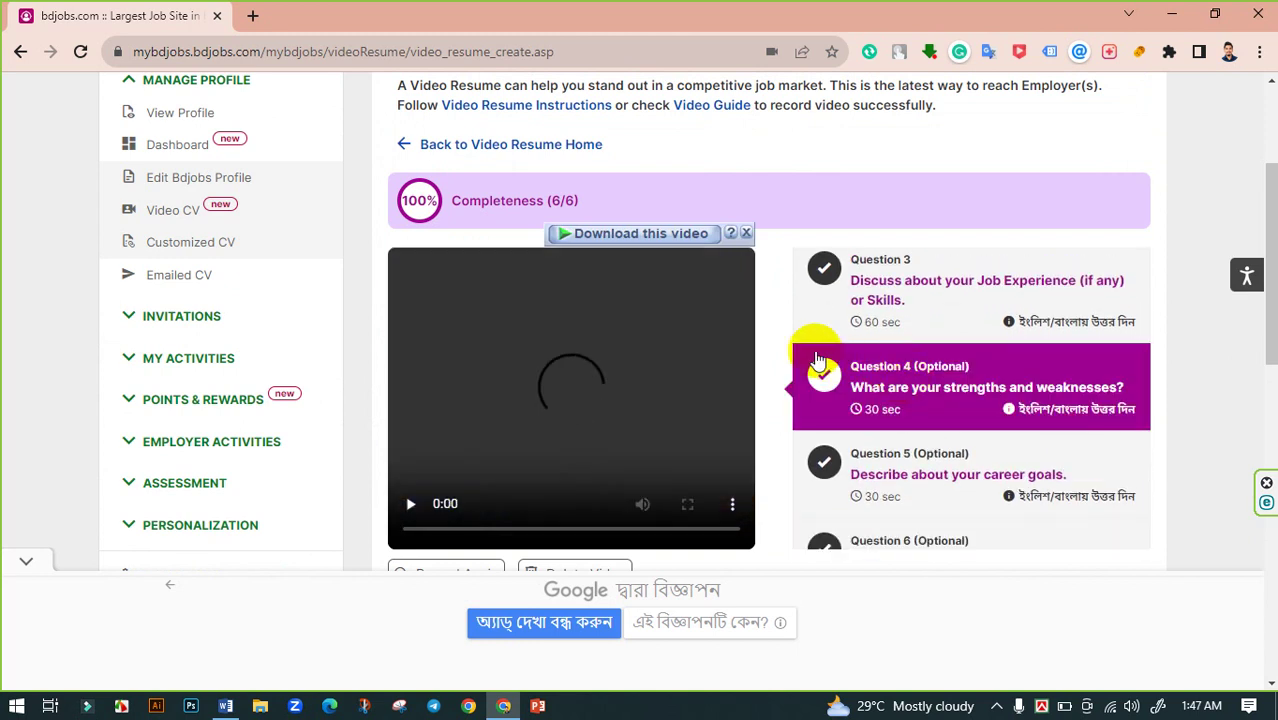
scroll(525, 445, down, 2)
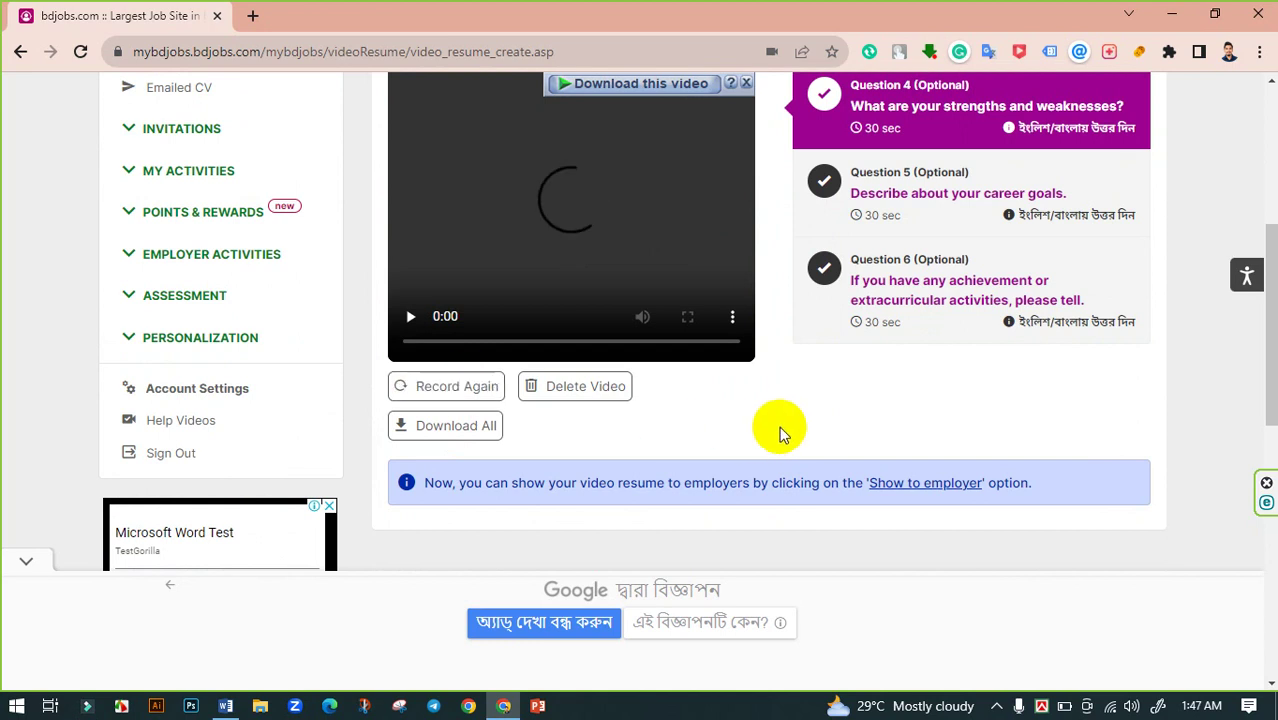
scroll(779, 428, up, 2)
scroll(779, 428, up, 3)
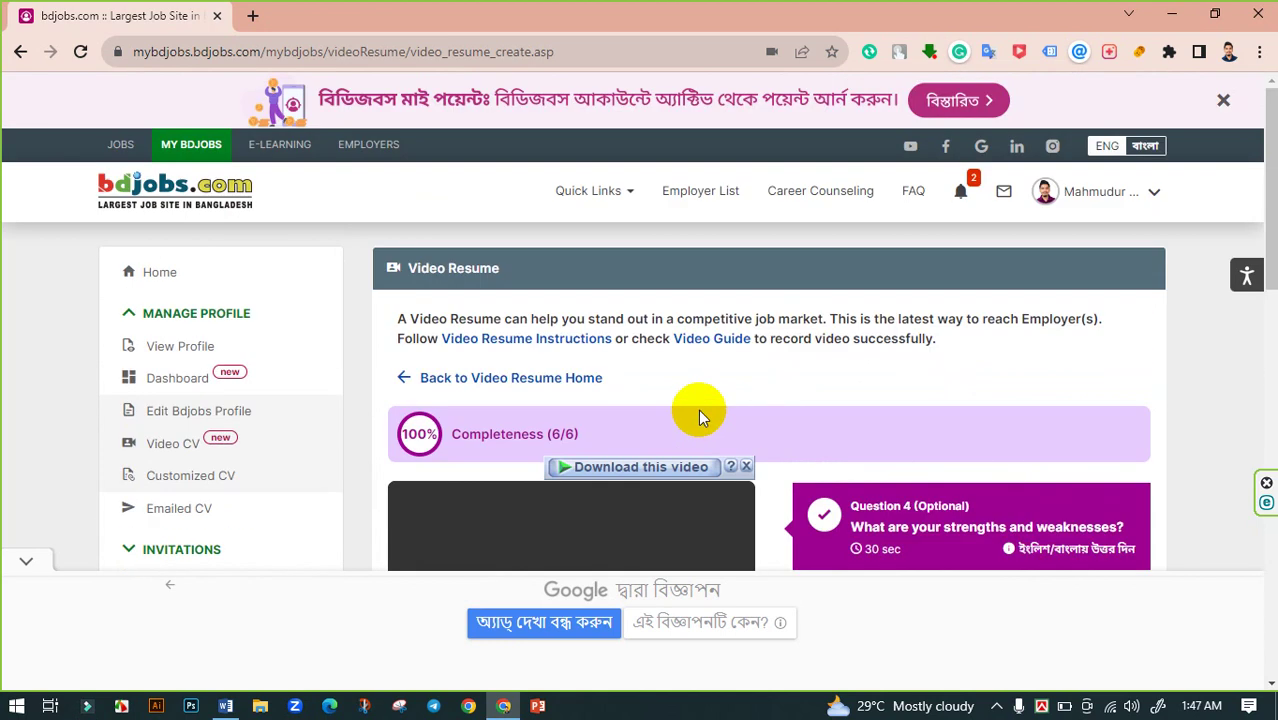
scroll(740, 400, down, 4)
scroll(752, 400, up, 2)
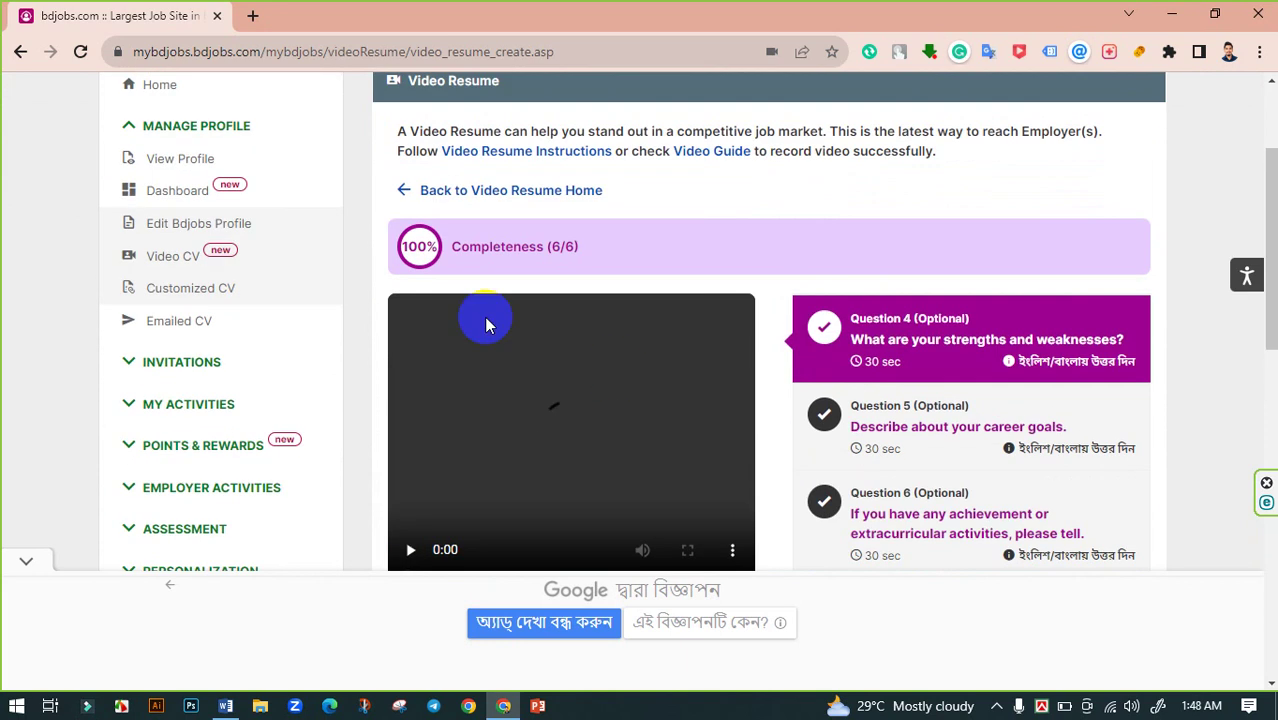
- Go back to the Video Resume home page and dismiss the guide video popup
click(403, 197)
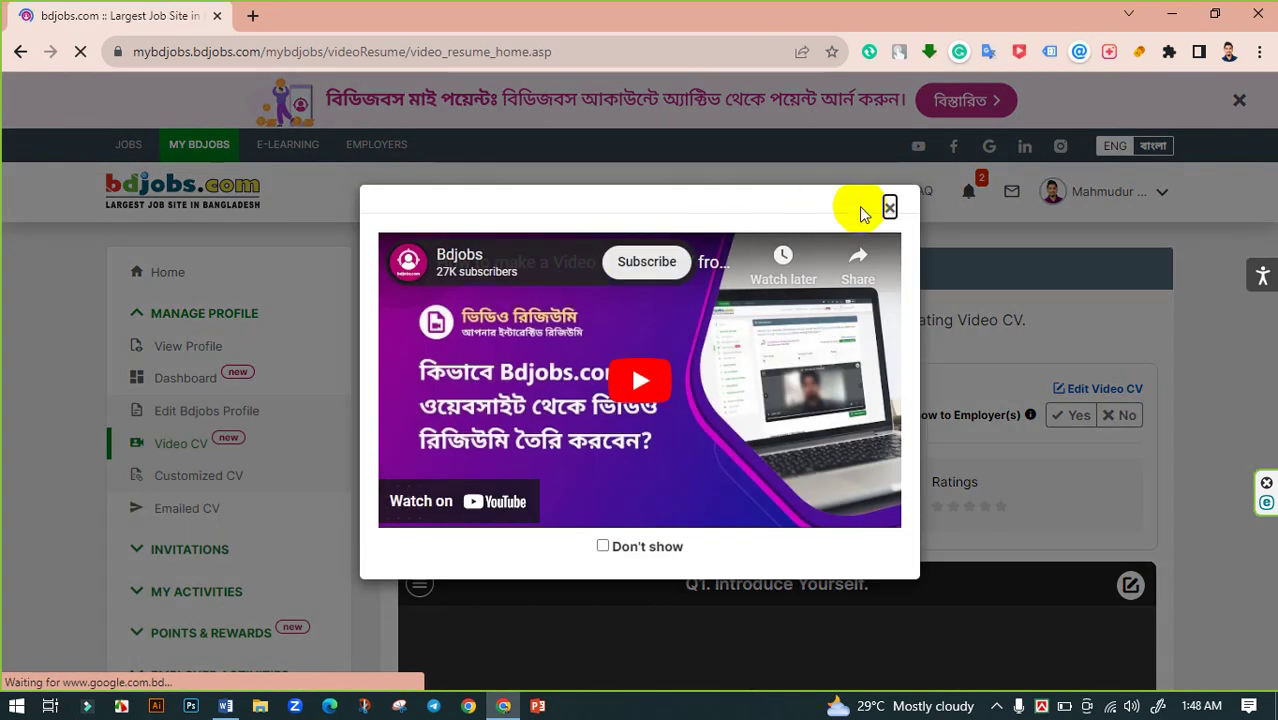
click(889, 207)
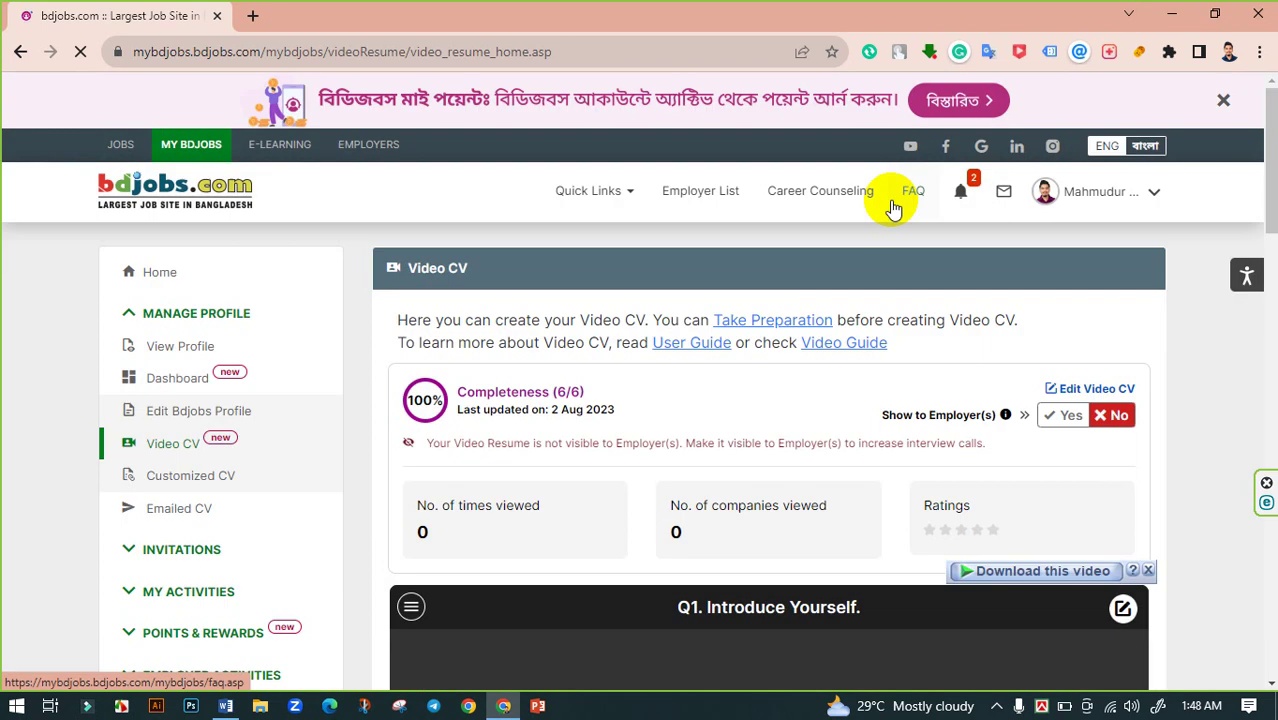
scroll(488, 539, down, 4)
- Switch to Word to review the prepared interview scripts from Introduce Yourself to Achievement, and return to the bdjobs Video CV page
click(226, 706)
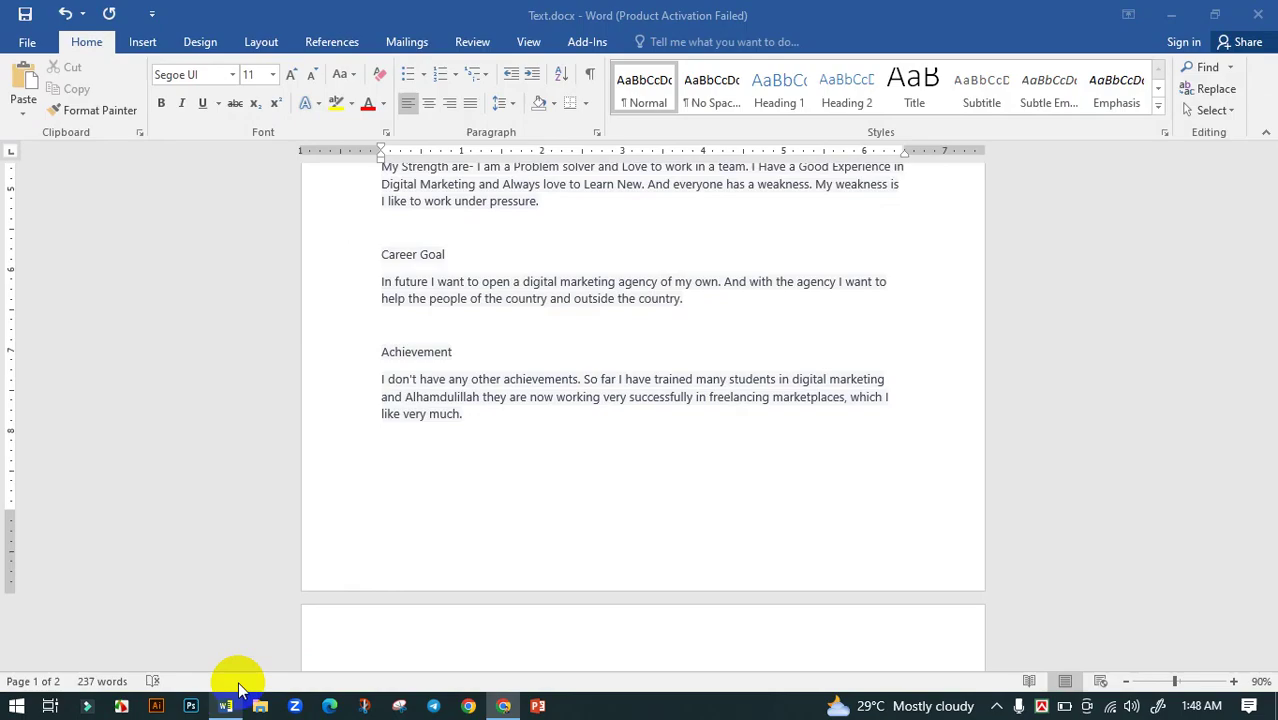
scroll(484, 504, up, 1)
drag(484, 504, 375, 224)
scroll(385, 262, up, 5)
click(505, 243)
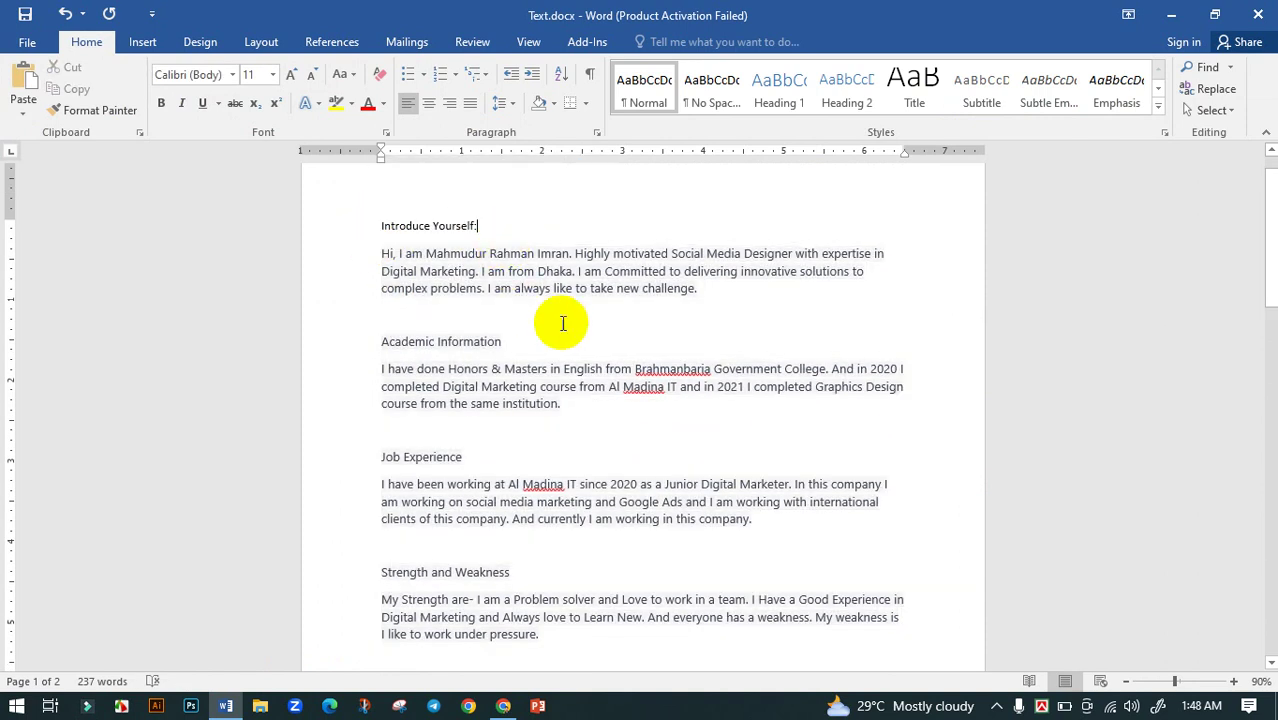
scroll(562, 322, down, 5)
click(503, 706)
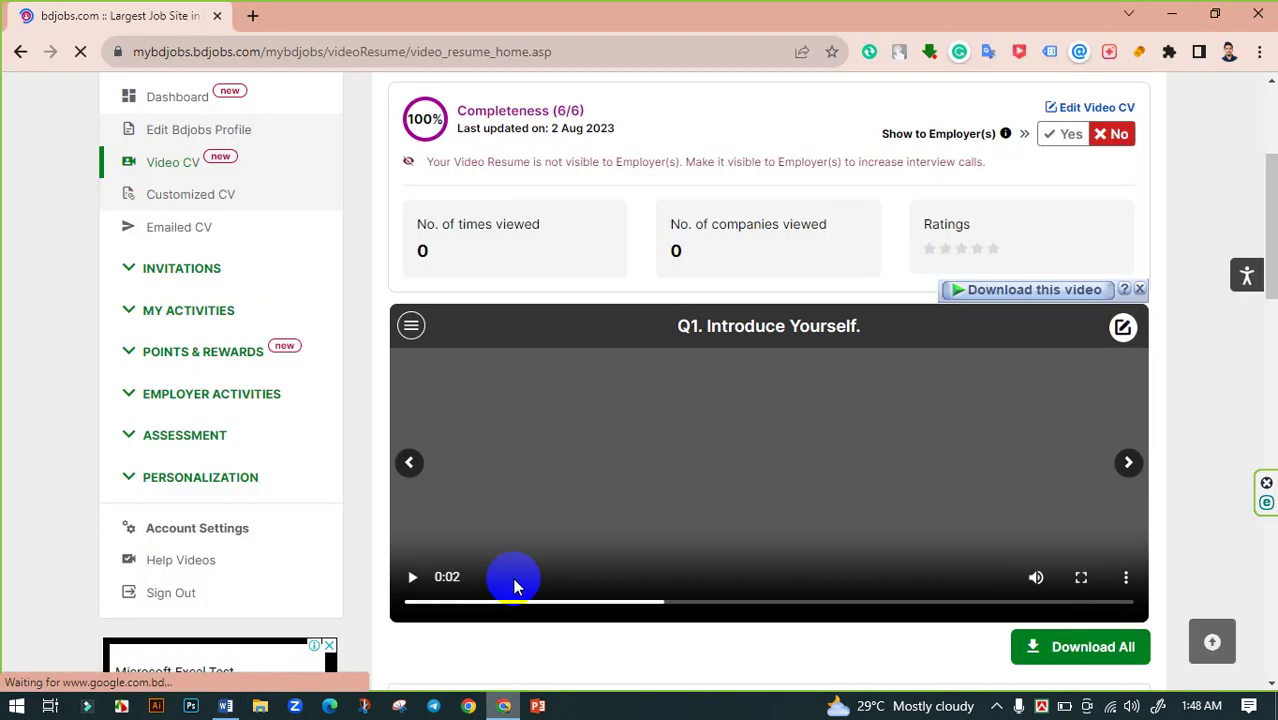
- Dismiss the video download overlay and look through the Video CV page's creation steps and benefits sections
click(1141, 290)
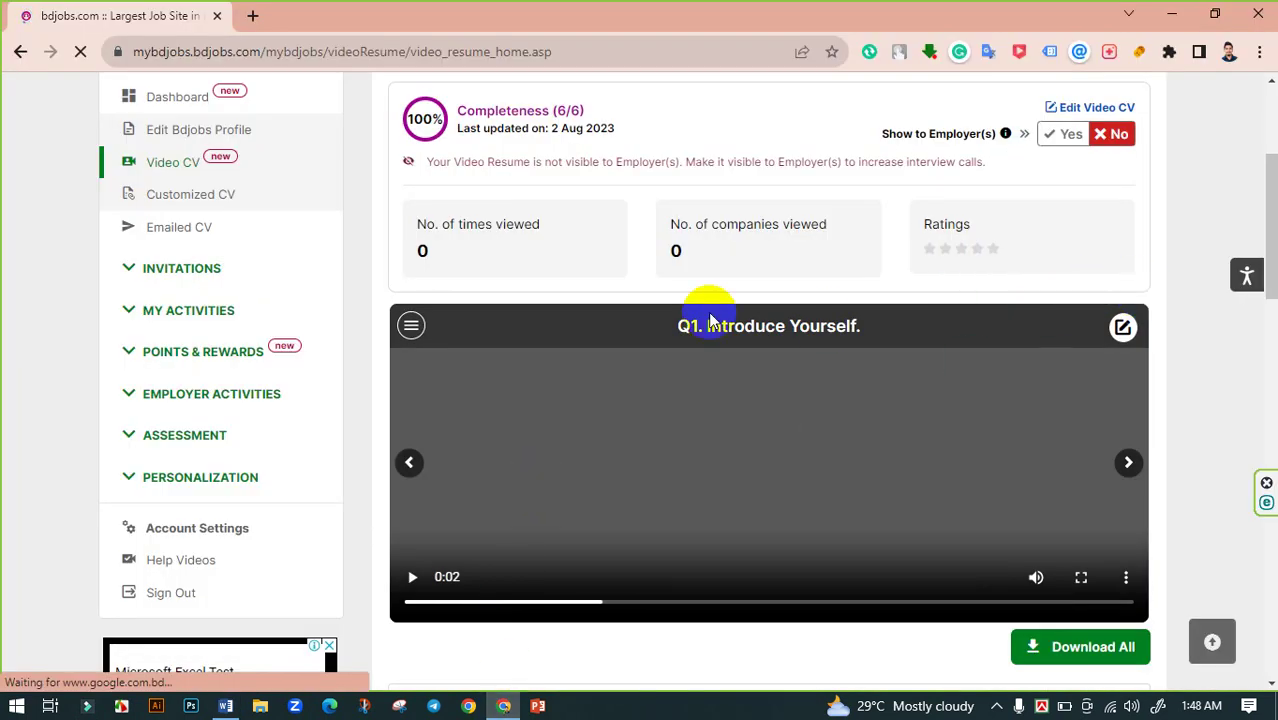
scroll(690, 335, down, 4)
scroll(810, 333, down, 2)
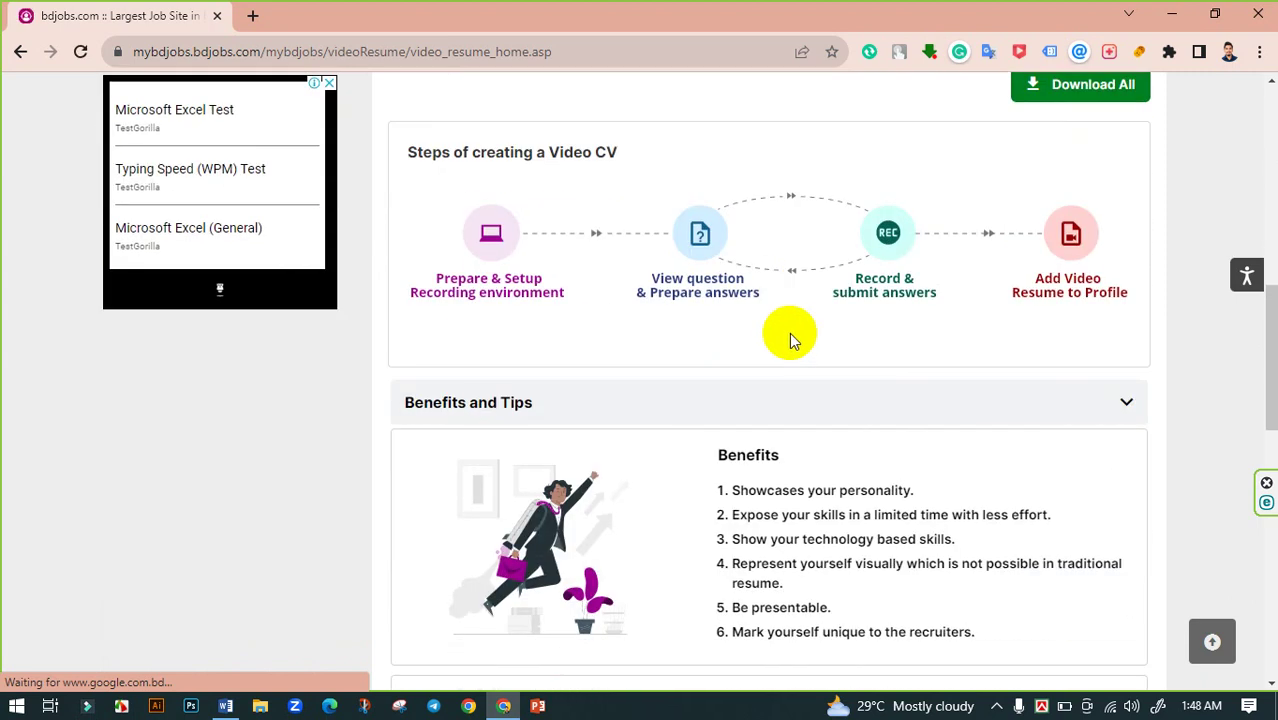
scroll(756, 322, up, 4)
scroll(1062, 388, up, 2)
scroll(1062, 388, up, 1)
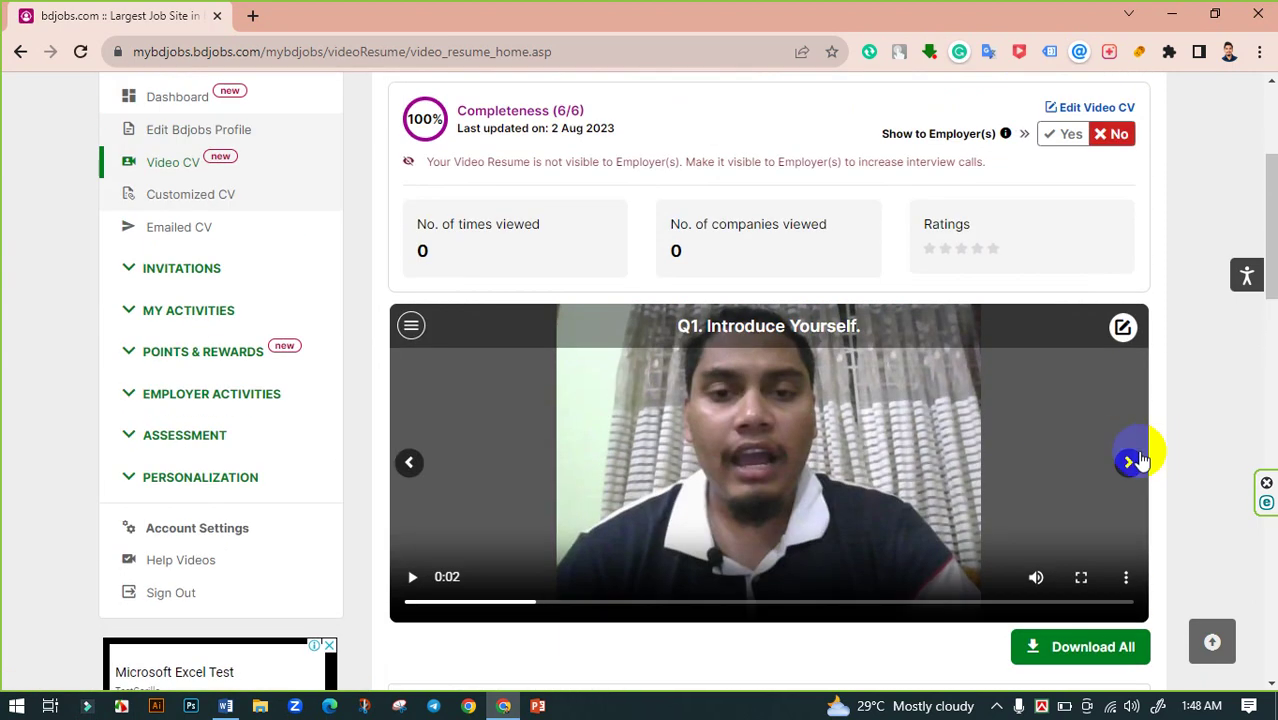
- Step through the answers in the Video CV player from Question 1 to Question 6 and look over the creation steps below it
click(1128, 462)
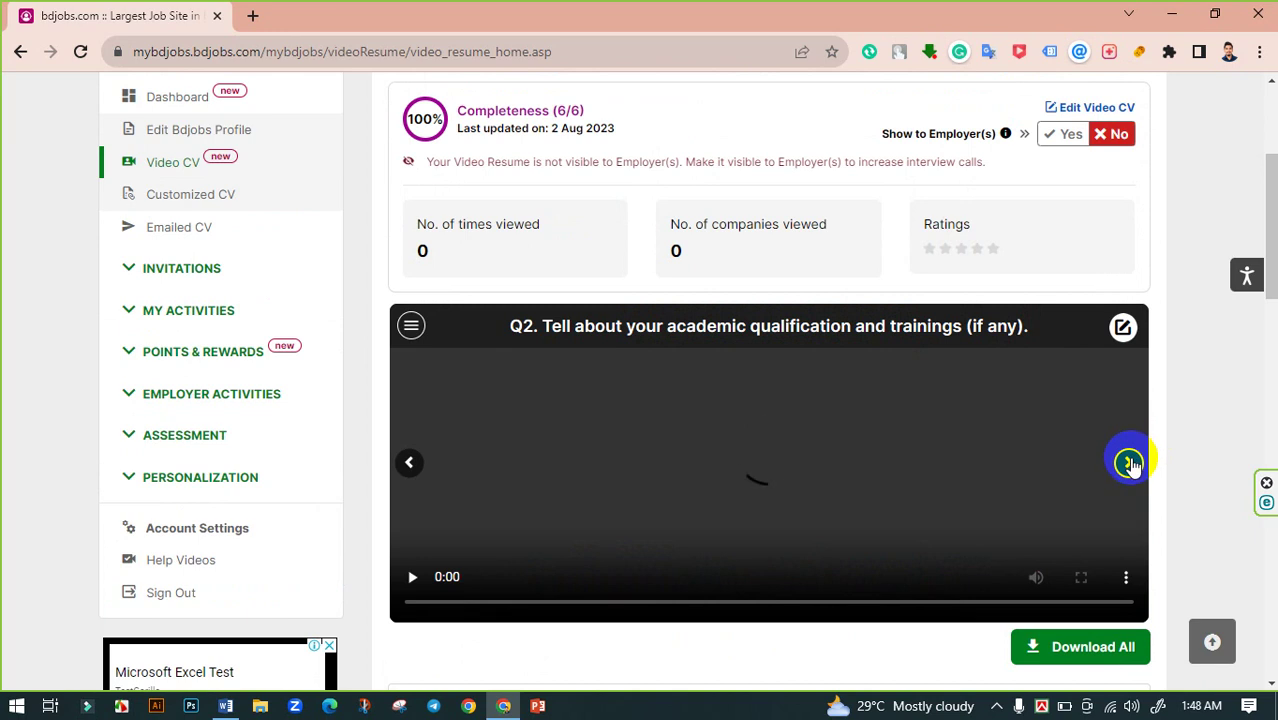
click(1128, 462)
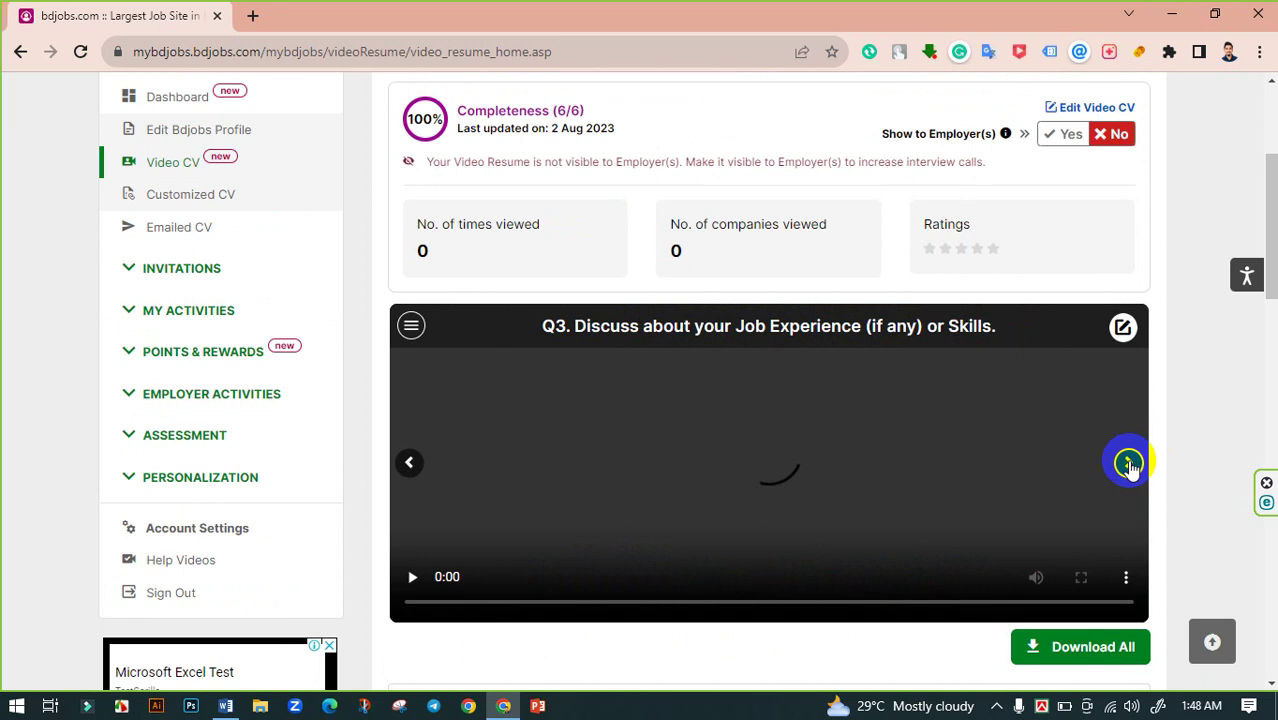
click(1128, 462)
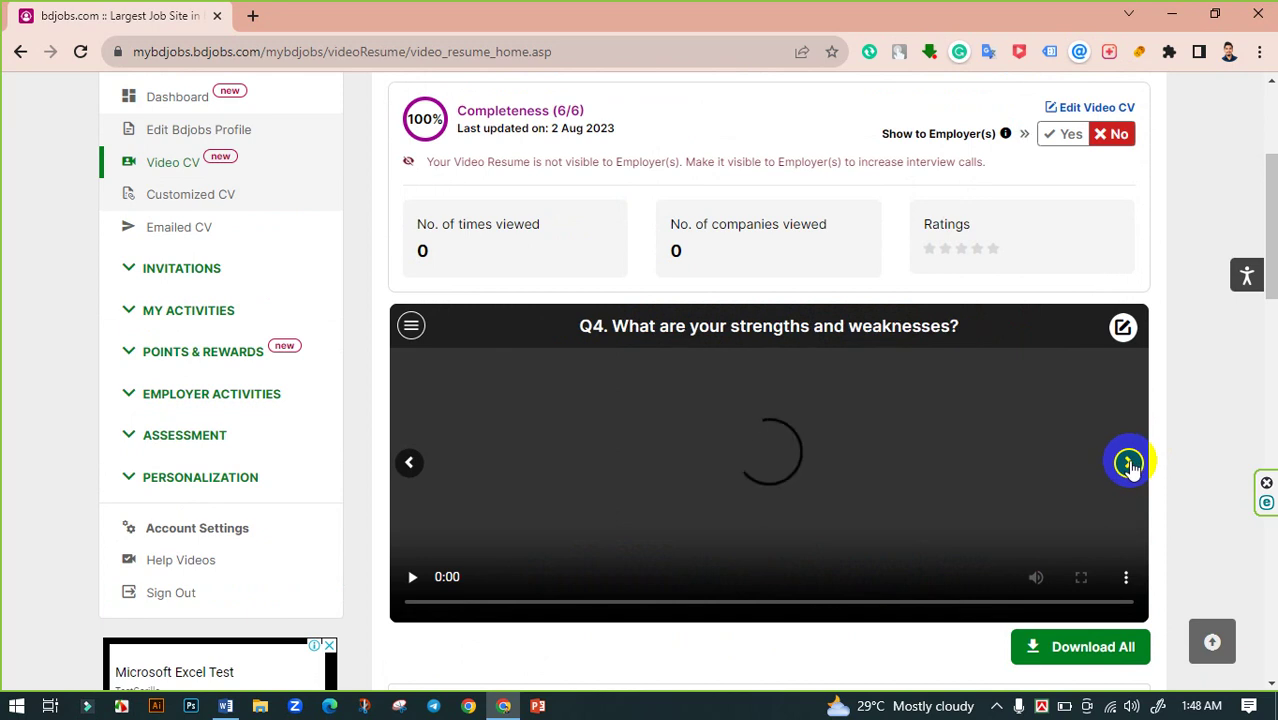
click(1128, 462)
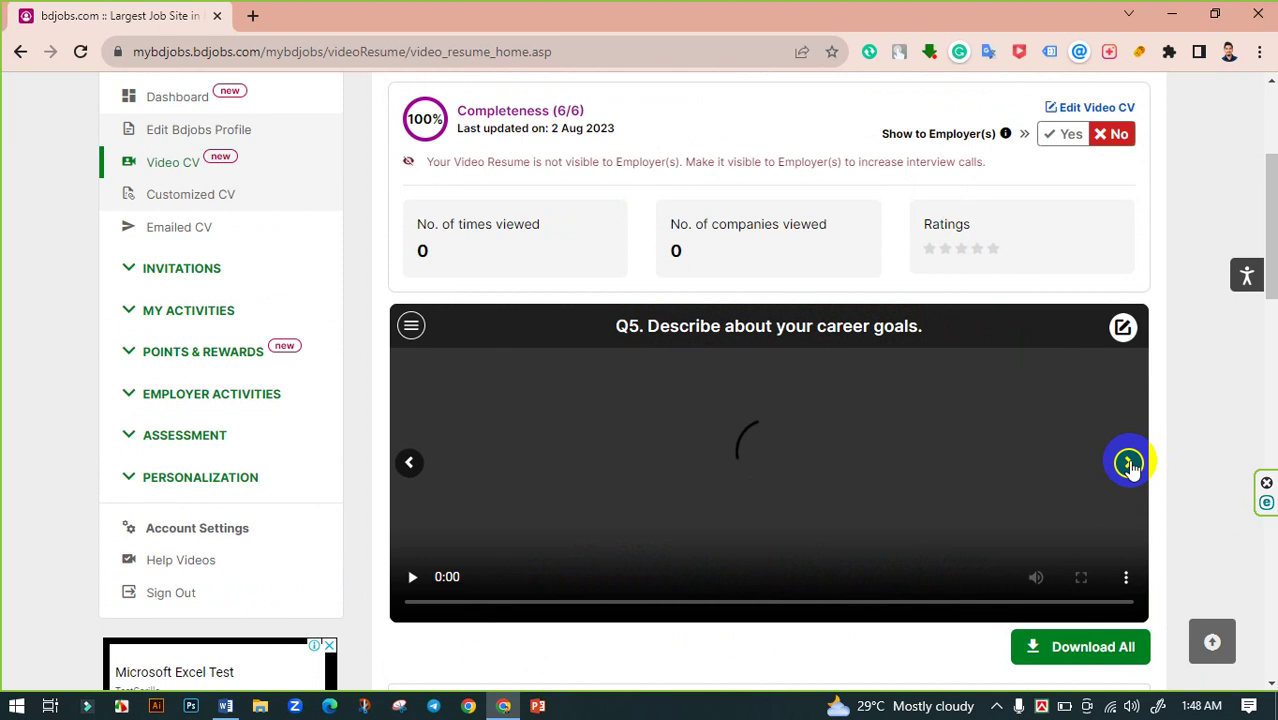
click(1128, 462)
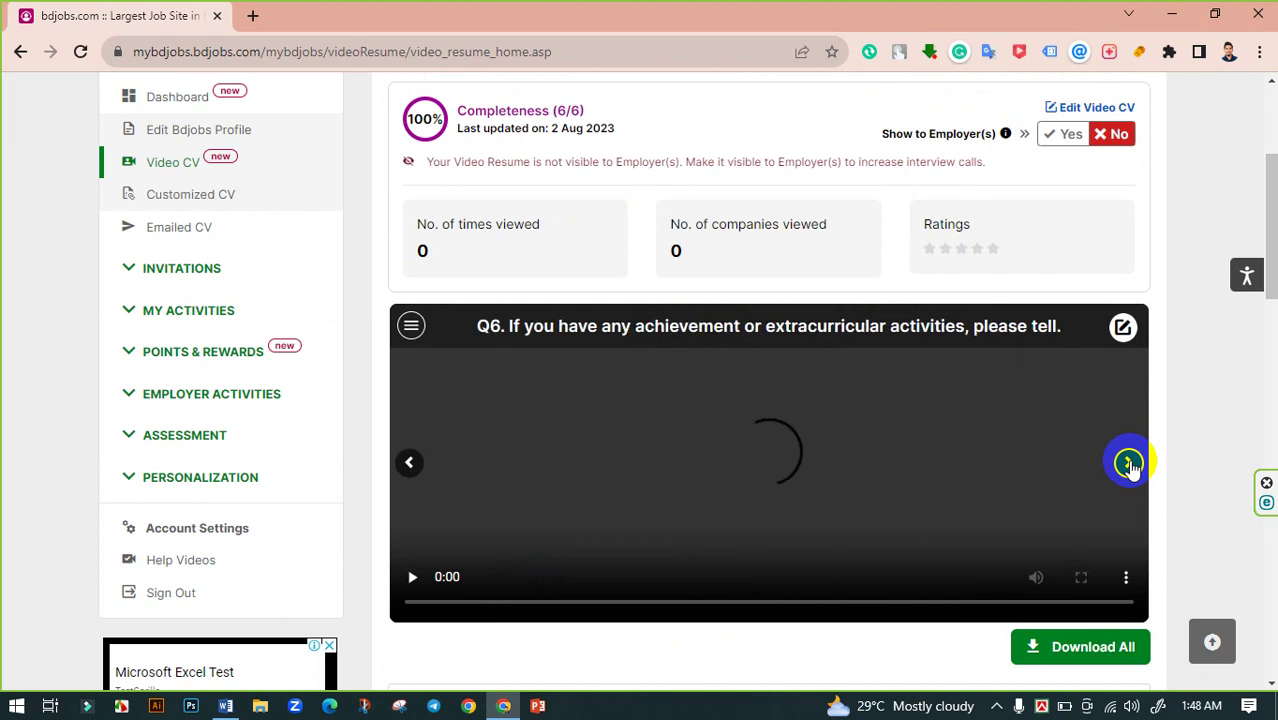
scroll(823, 427, down, 2)
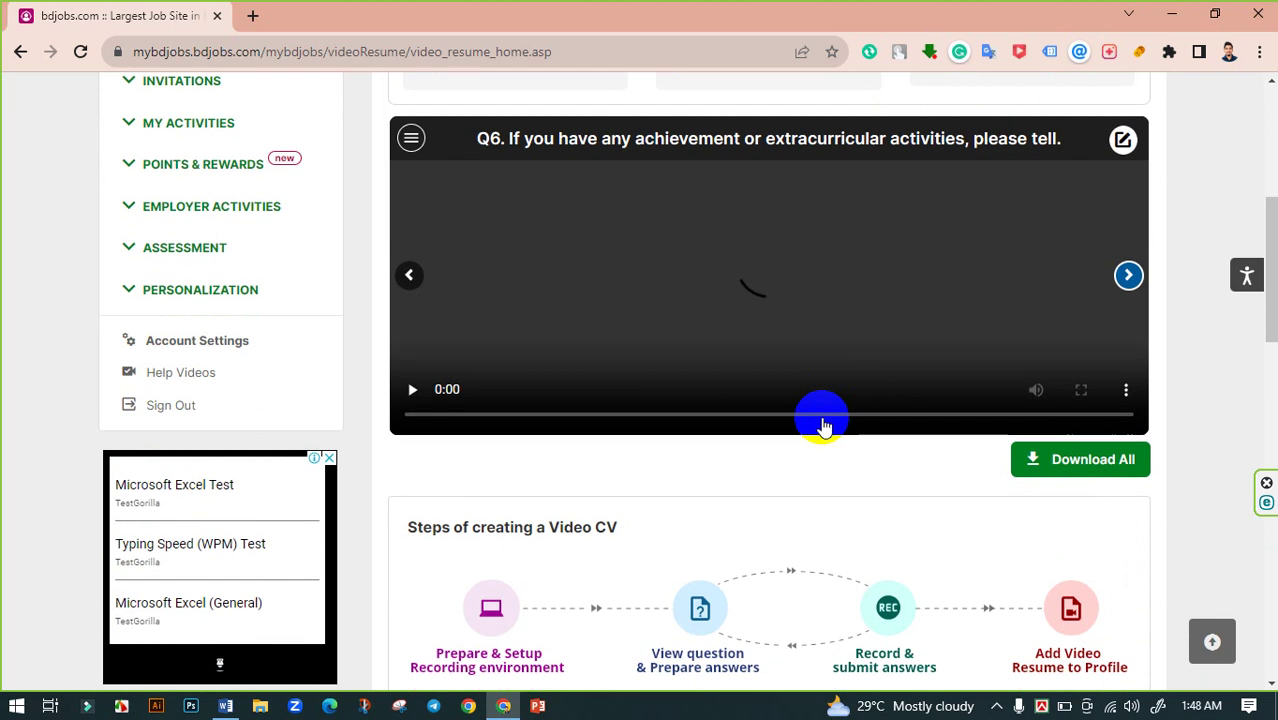
scroll(819, 442, down, 2)
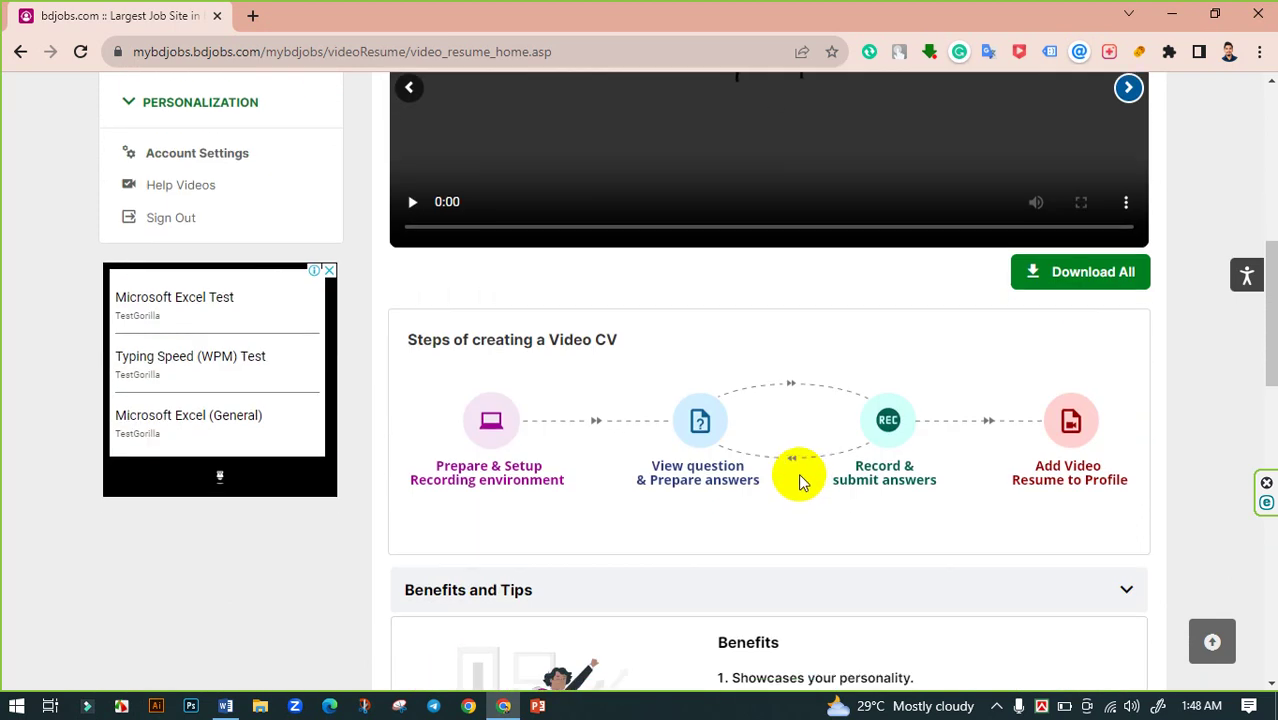
scroll(799, 477, up, 3)
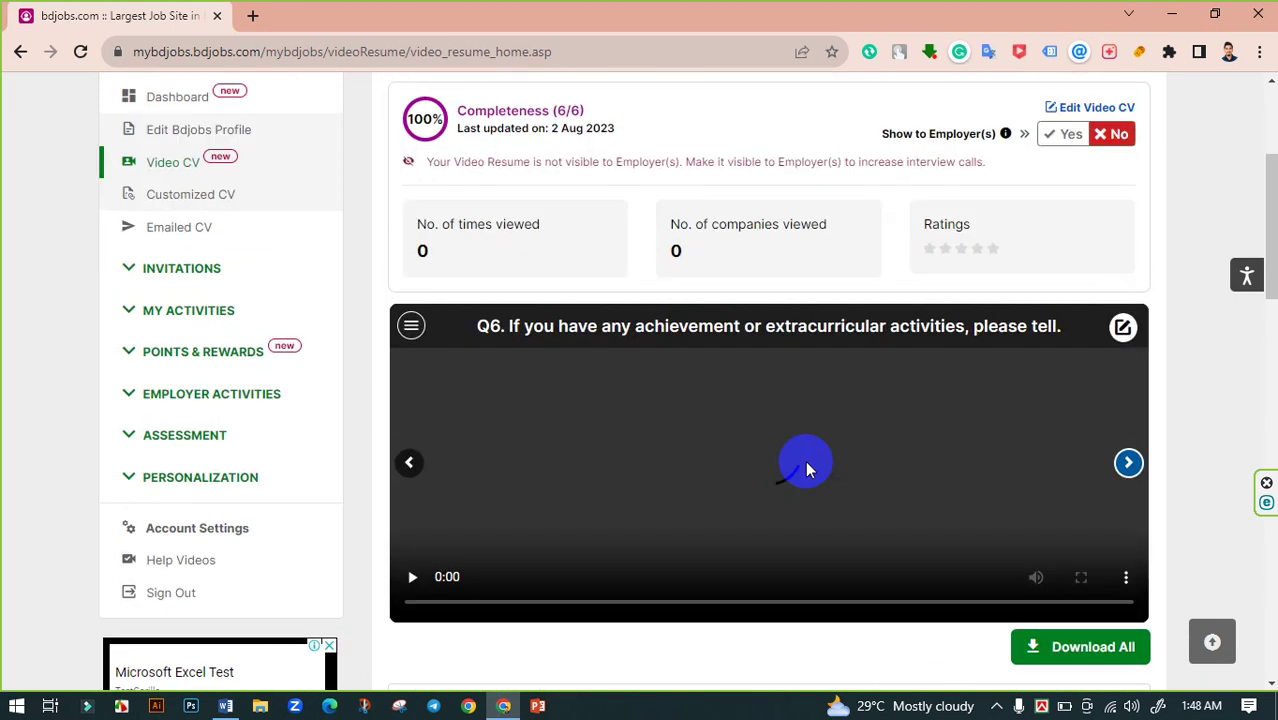
scroll(810, 468, down, 2)
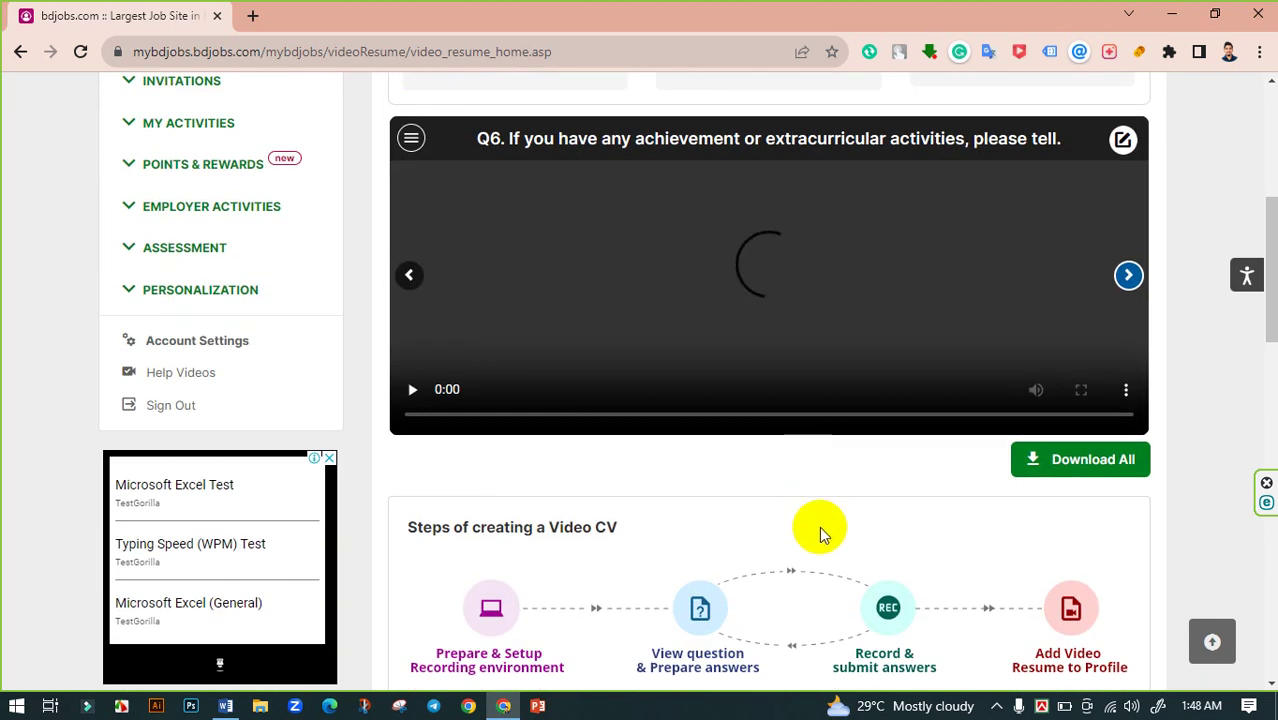
- Set the Video CV's Show to Employer(s) option to Yes and agree to make the resume visible to employers
scroll(820, 525, down, 3)
scroll(800, 480, down, 4)
scroll(804, 485, up, 8)
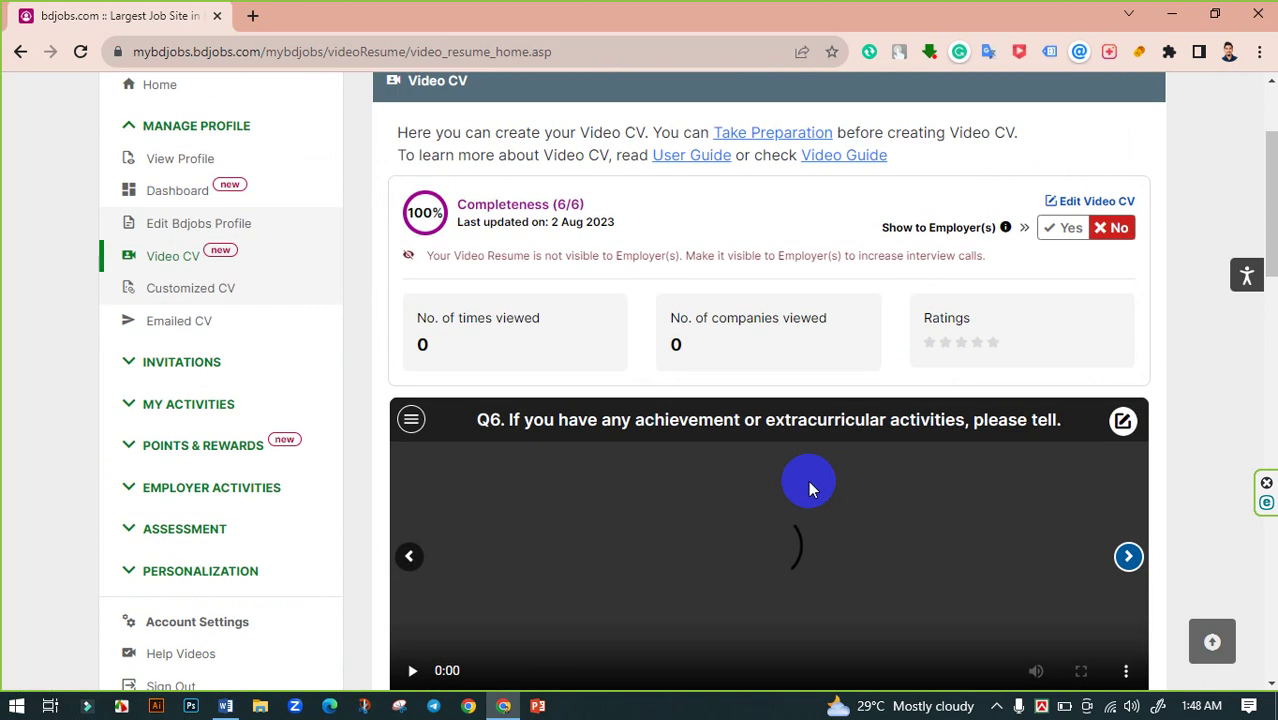
scroll(825, 483, down, 1)
scroll(825, 483, up, 2)
scroll(824, 478, down, 1)
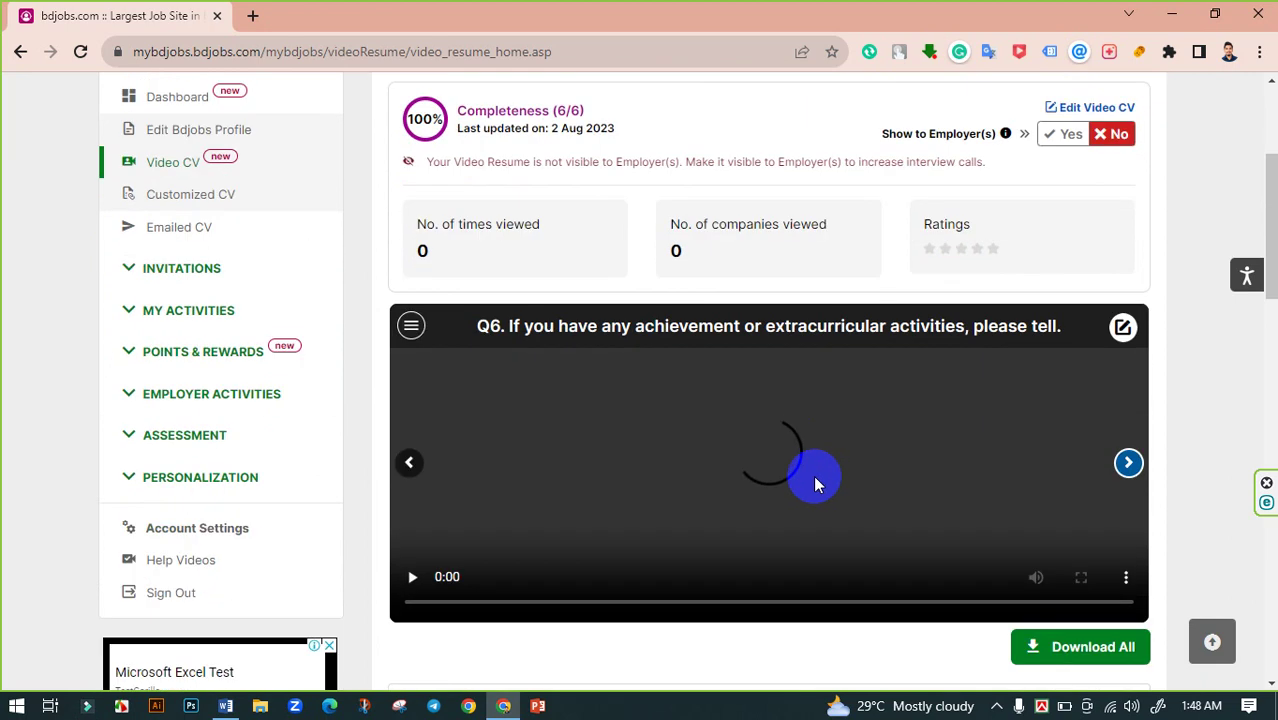
click(1062, 137)
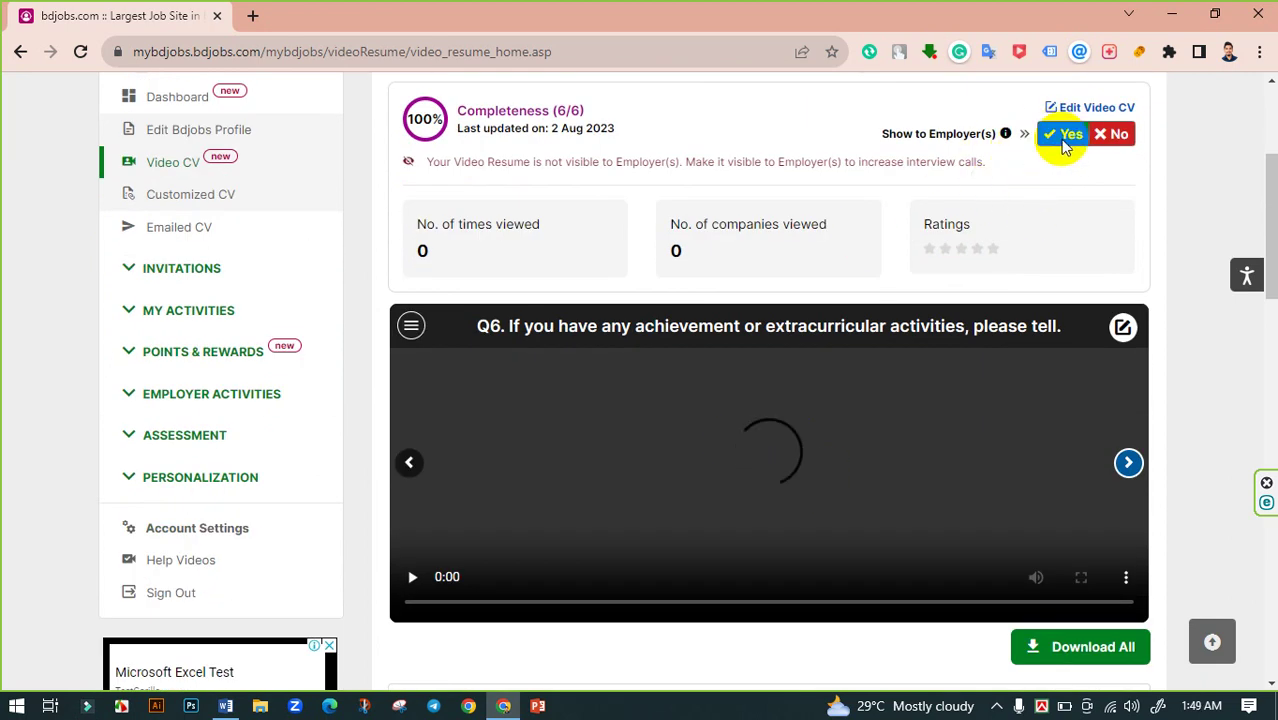
click(1064, 140)
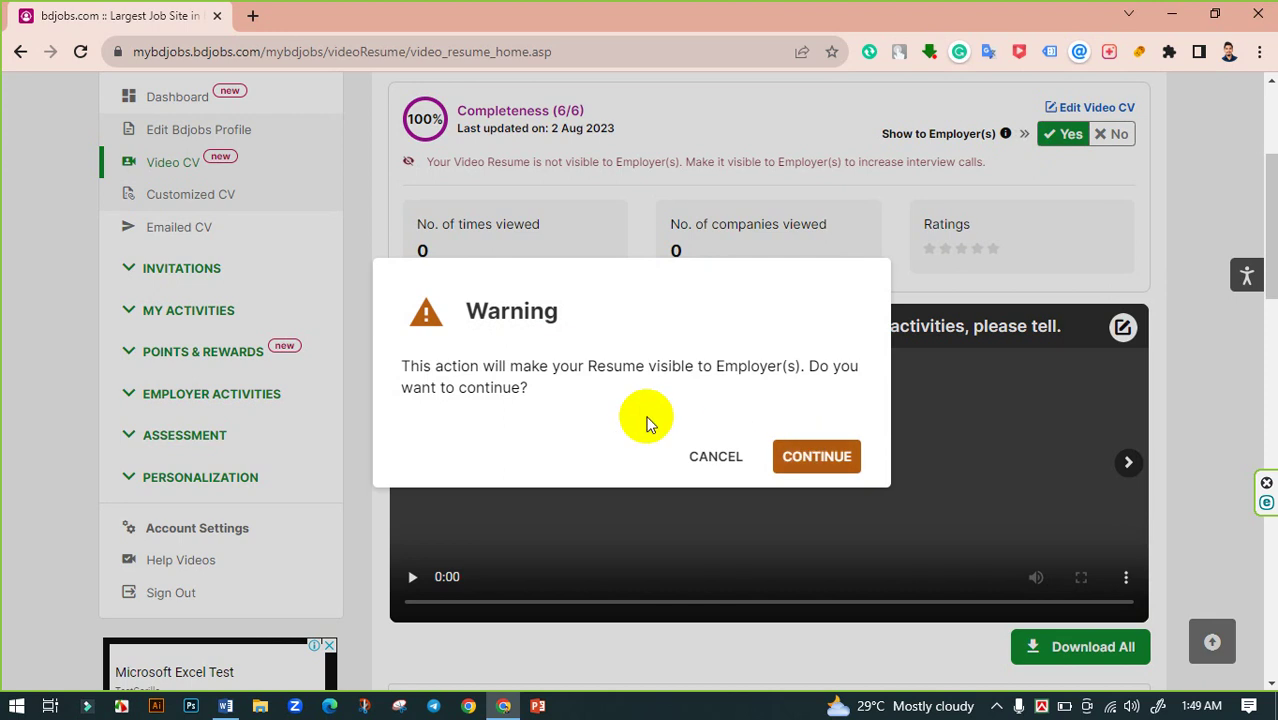
drag(460, 367, 805, 367)
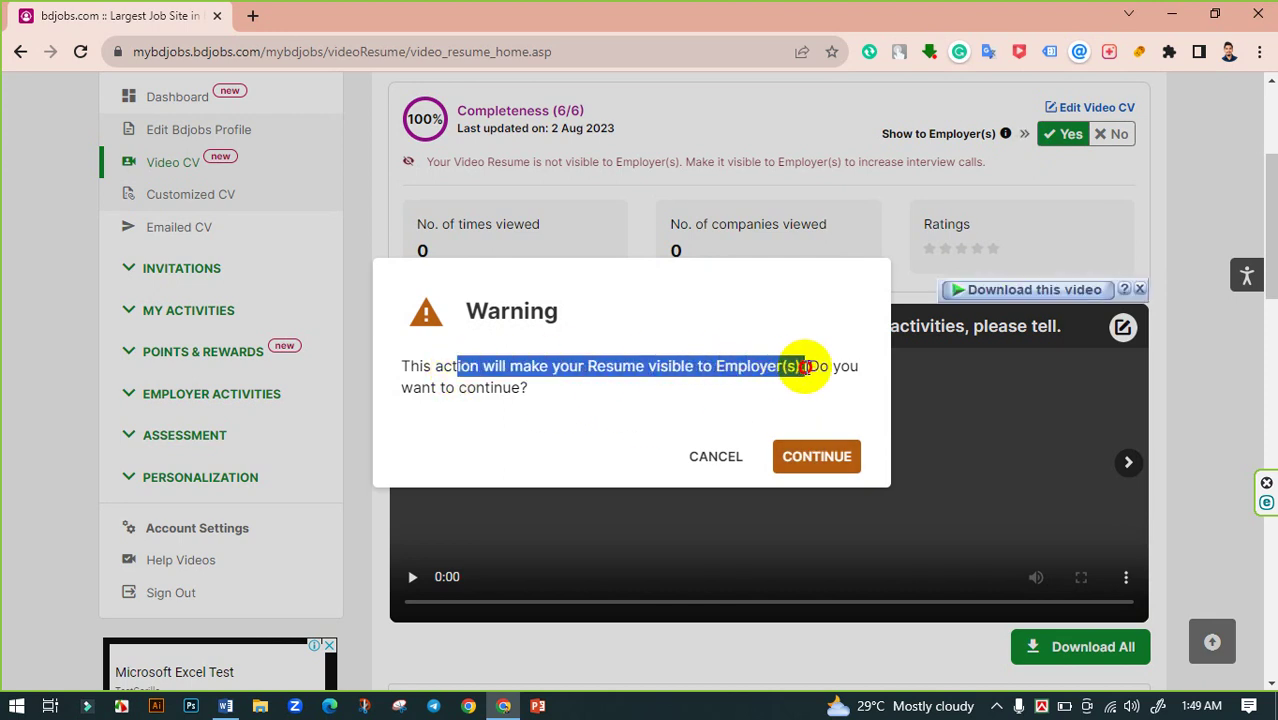
click(816, 368)
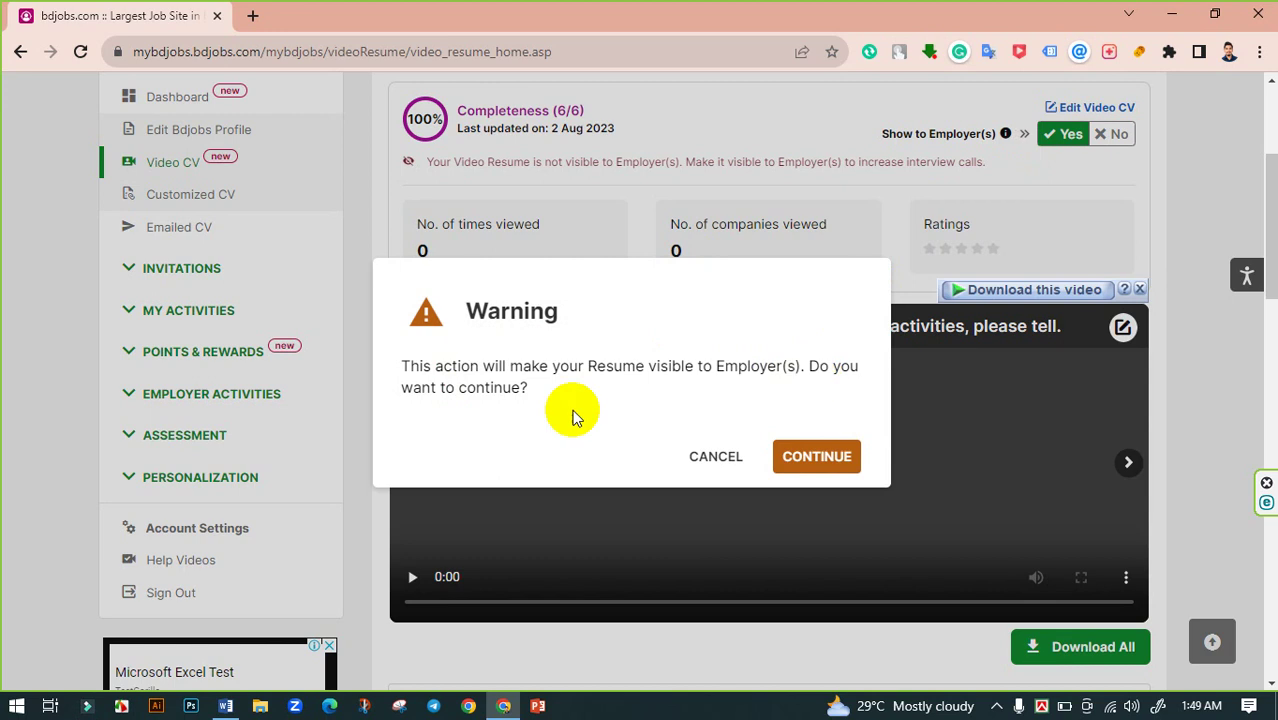
click(818, 457)
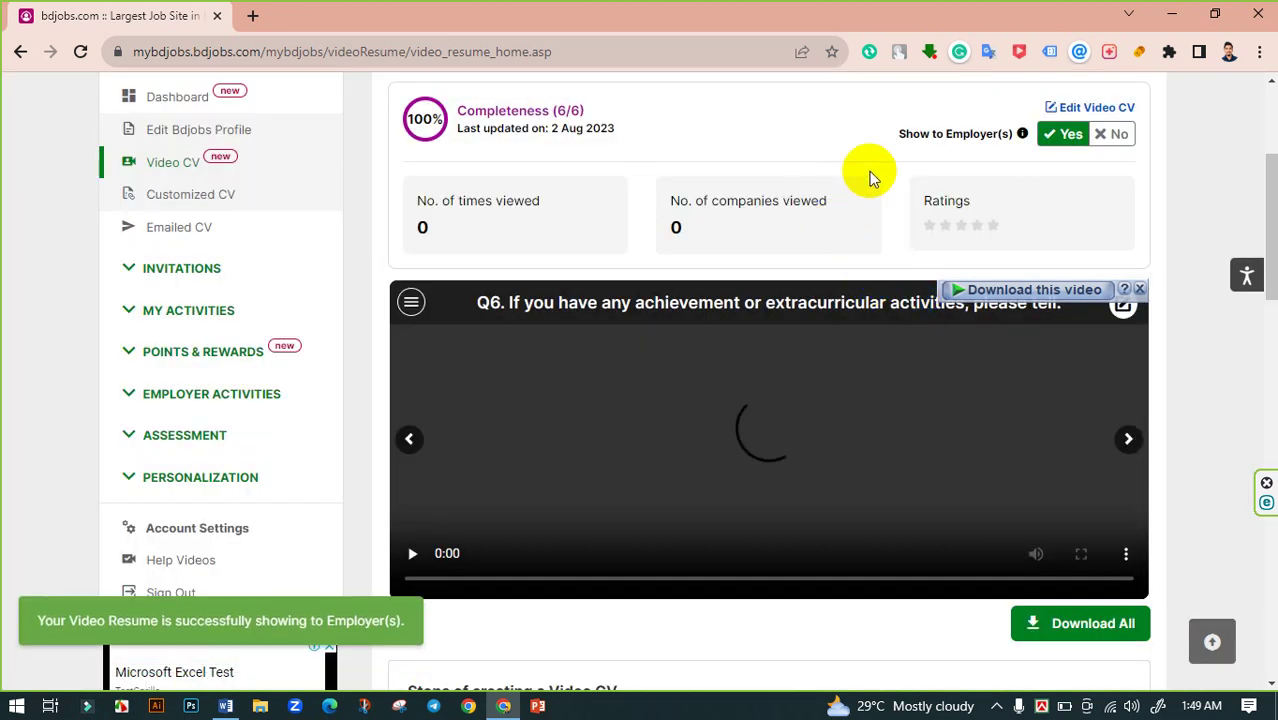
- Examine the Video CV page's employer visibility setting, view statistics and creation steps
scroll(755, 265, down, 2)
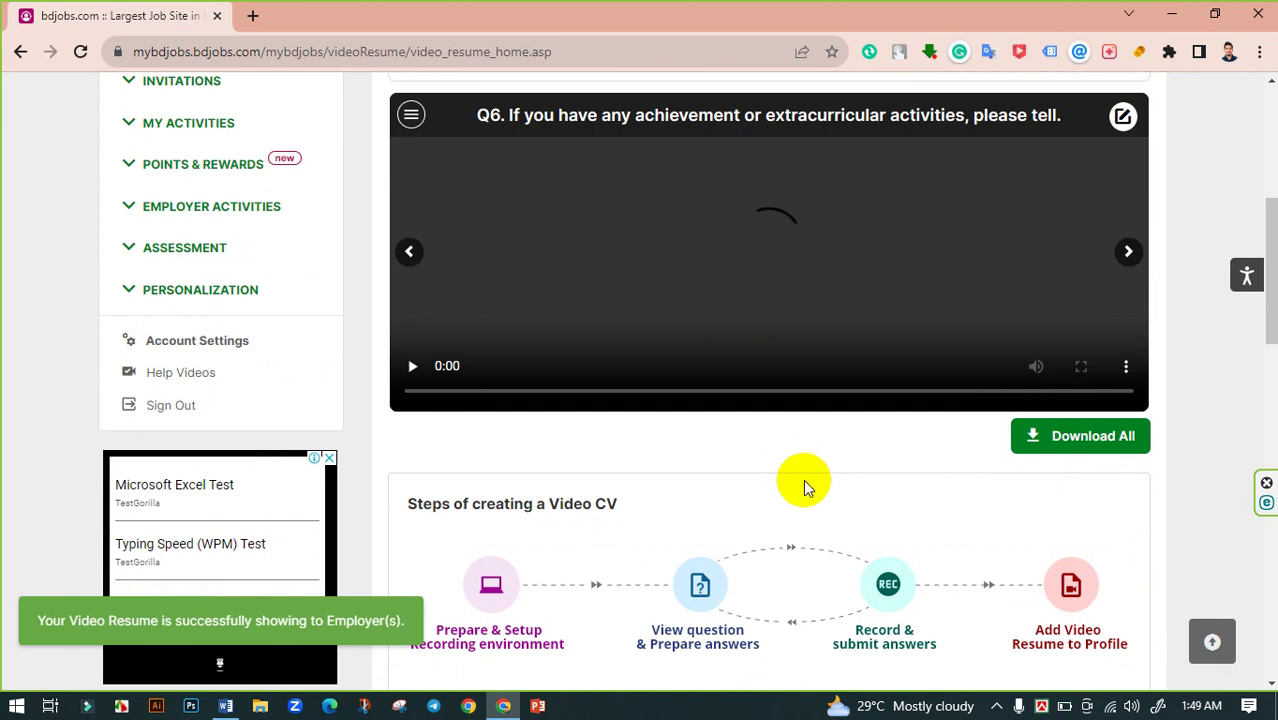
scroll(815, 475, down, 2)
scroll(812, 478, up, 5)
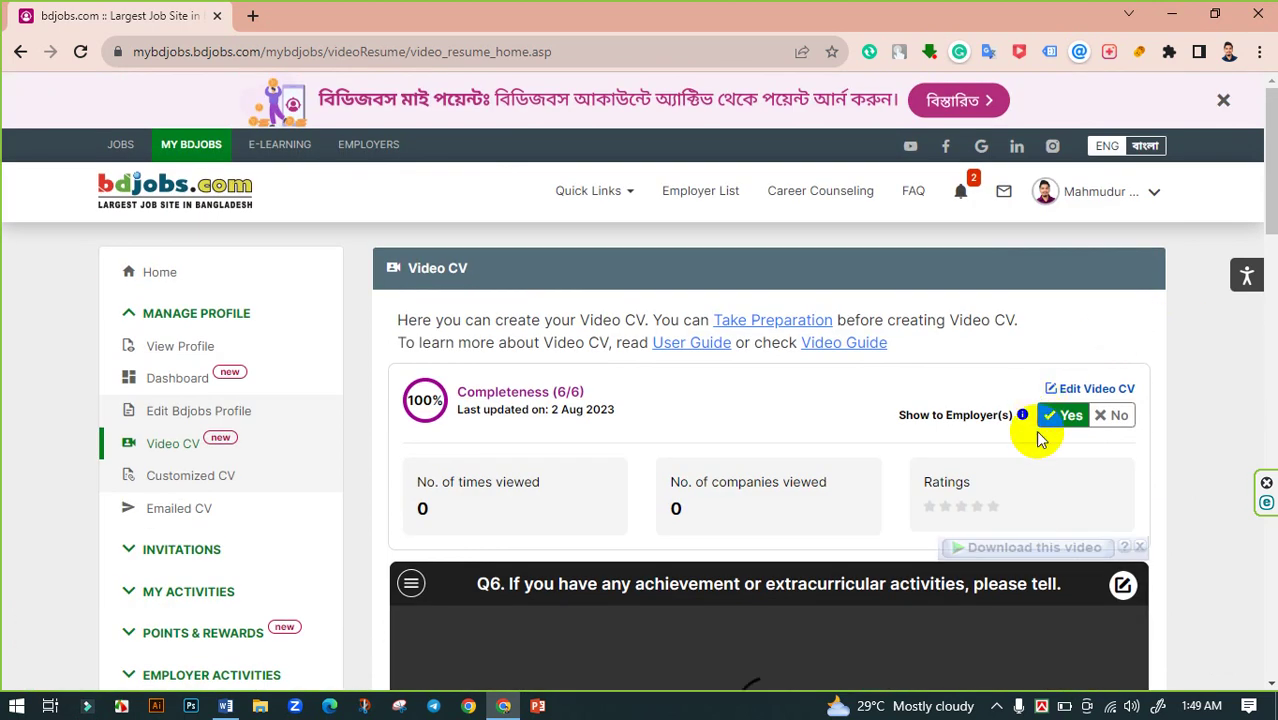
scroll(1107, 455, down, 3)
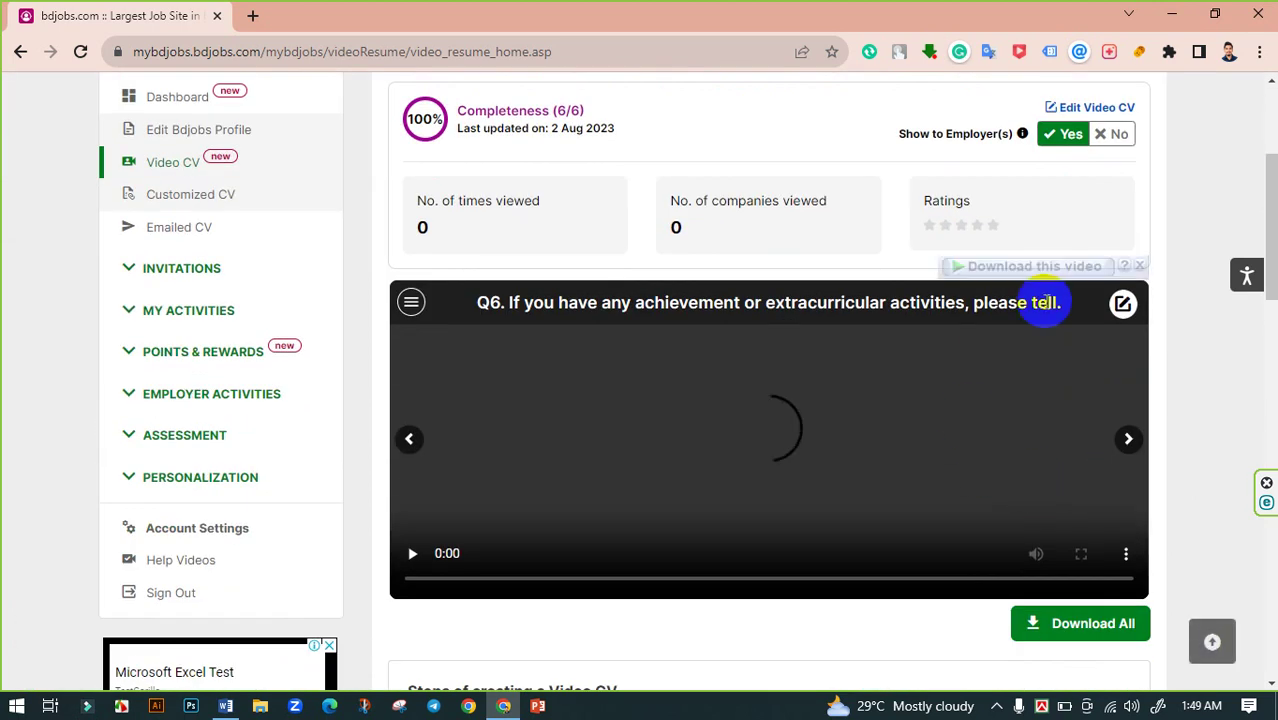
scroll(1084, 294, up, 2)
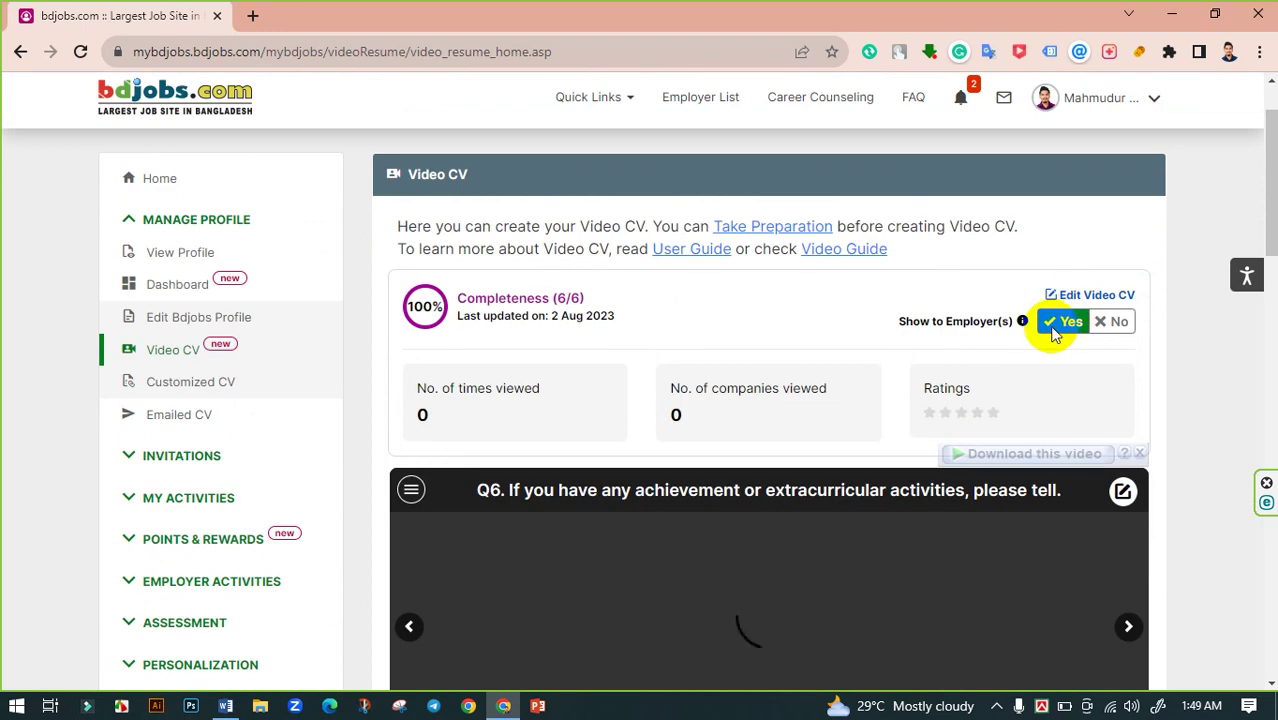
scroll(707, 322, down, 2)
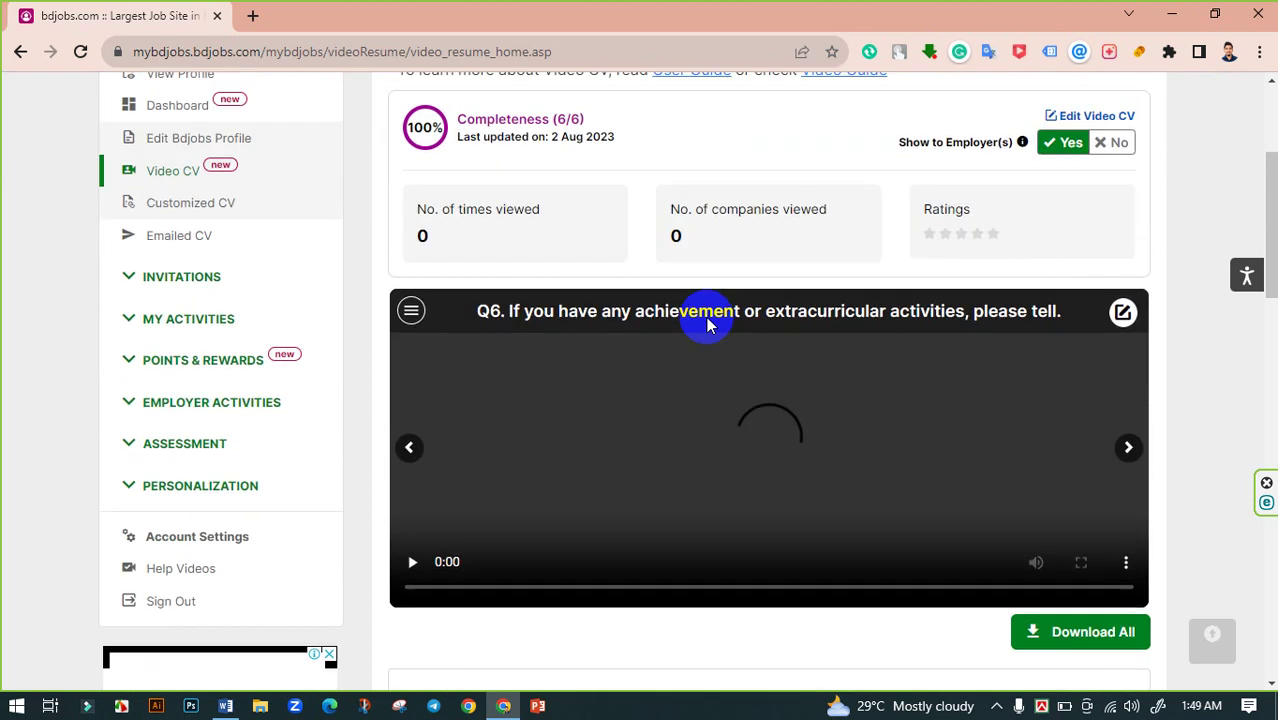
scroll(680, 330, down, 2)
scroll(640, 330, up, 3)
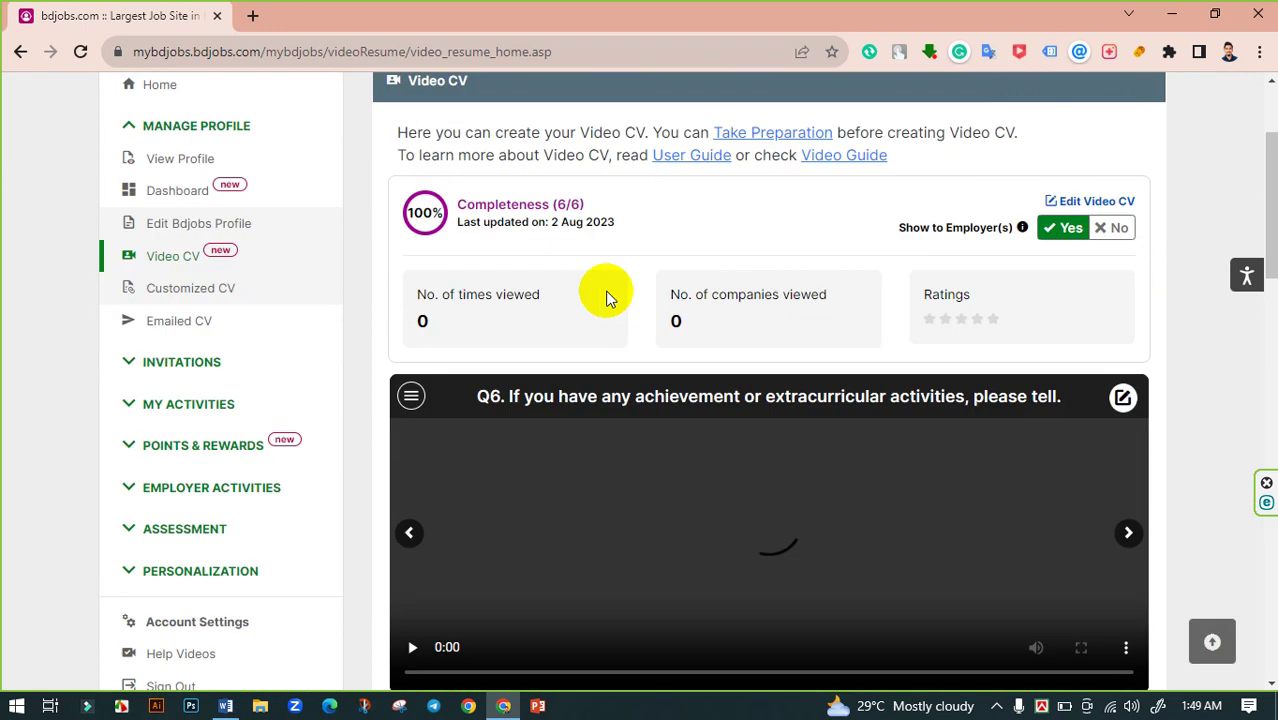
- Step back through the recorded answers in the Video CV player from Question 6 to Question 1
scroll(575, 251, down, 3)
click(410, 252)
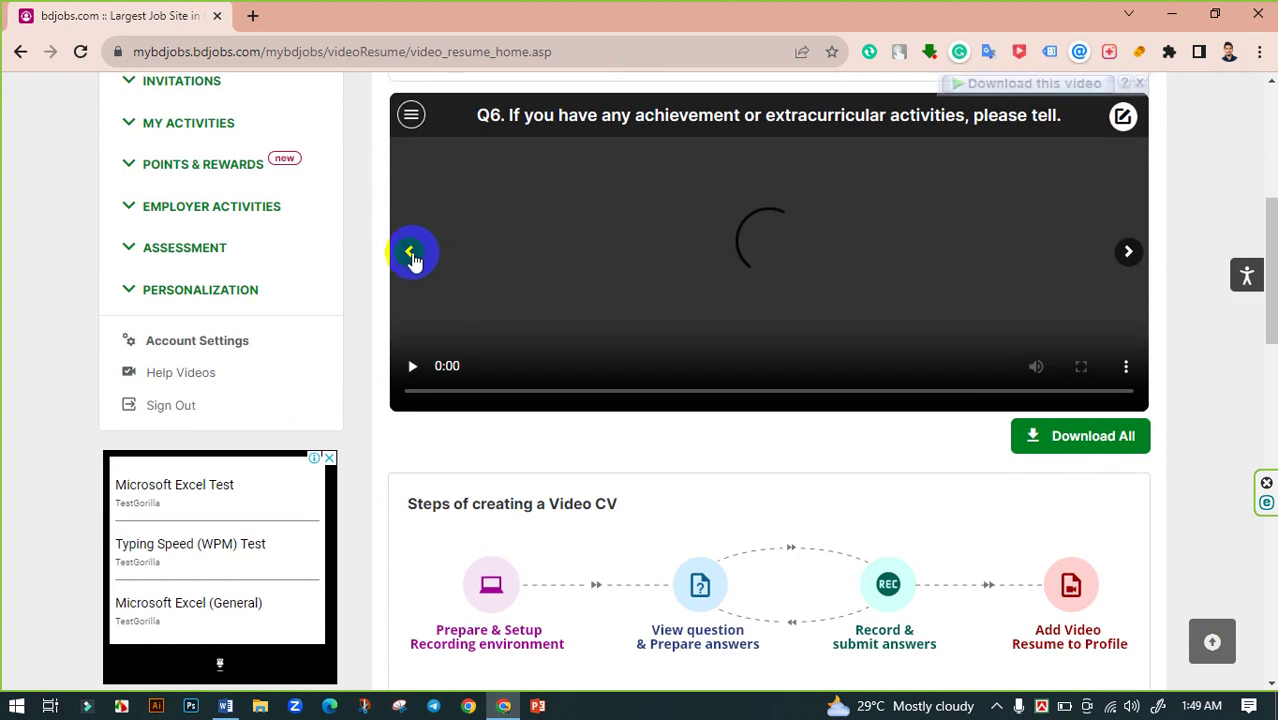
click(410, 252)
click(410, 252)
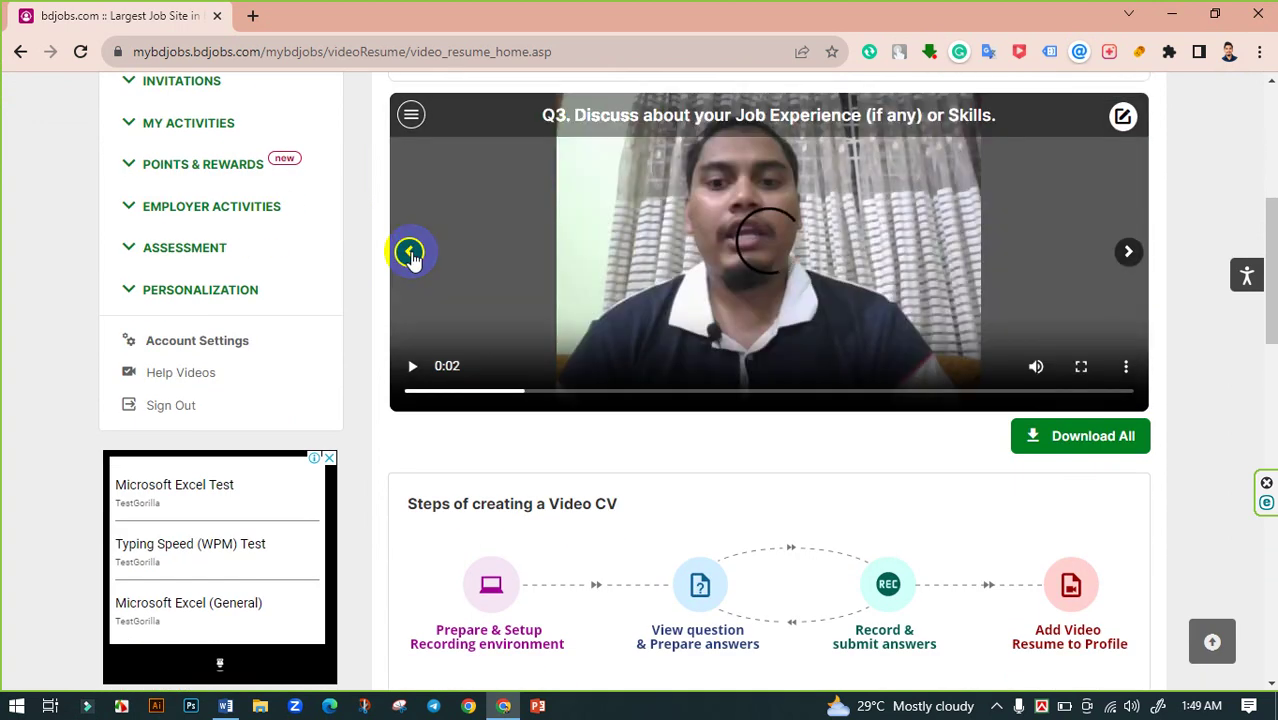
scroll(570, 295, up, 1)
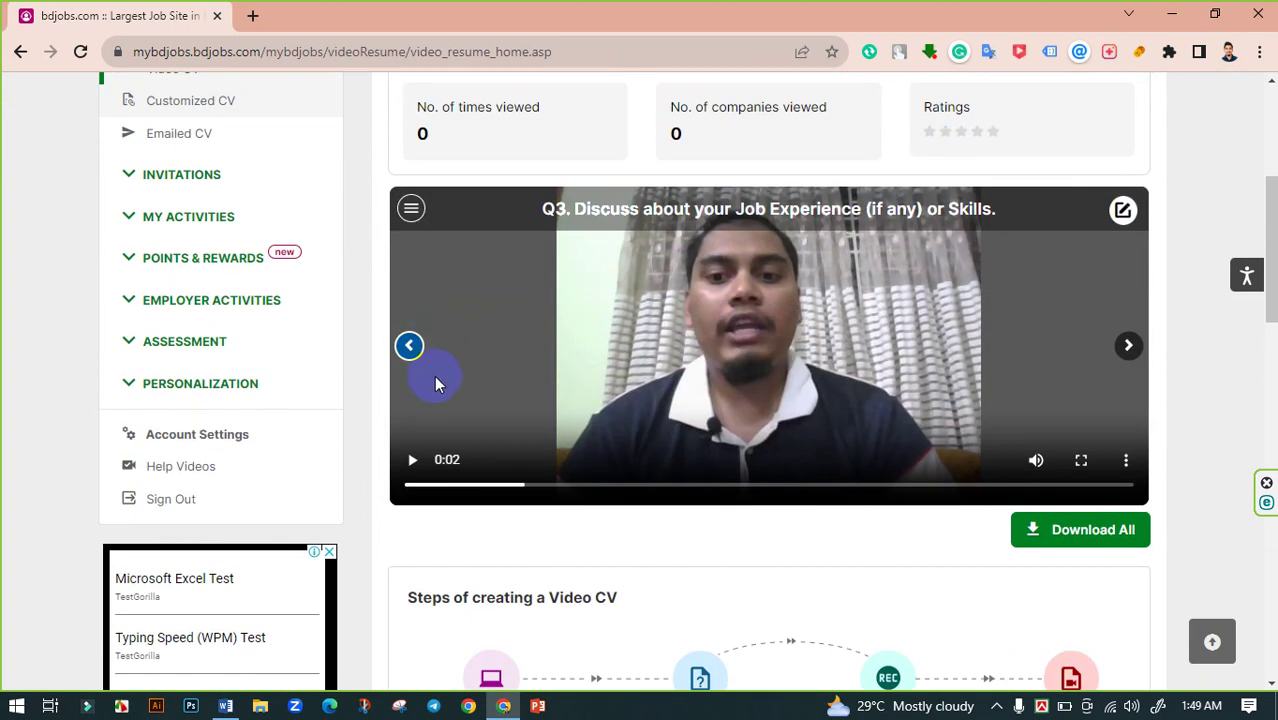
click(409, 346)
click(409, 346)
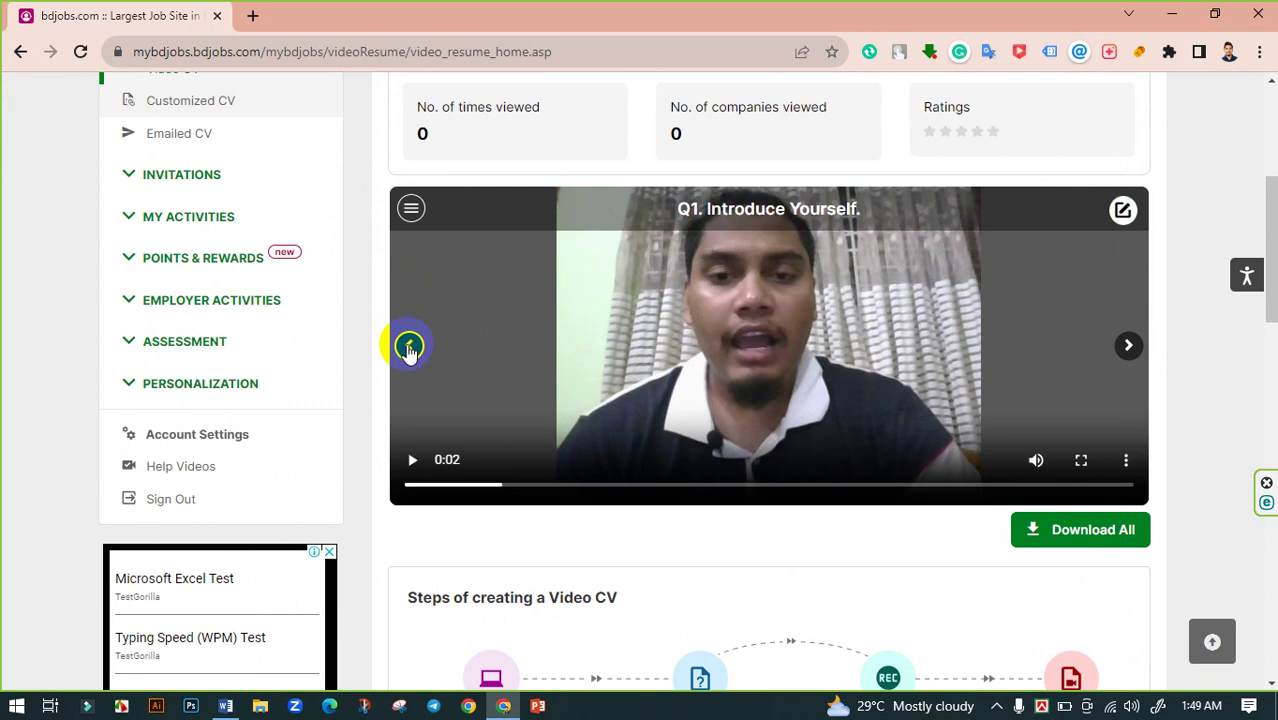
click(409, 346)
click(1128, 346)
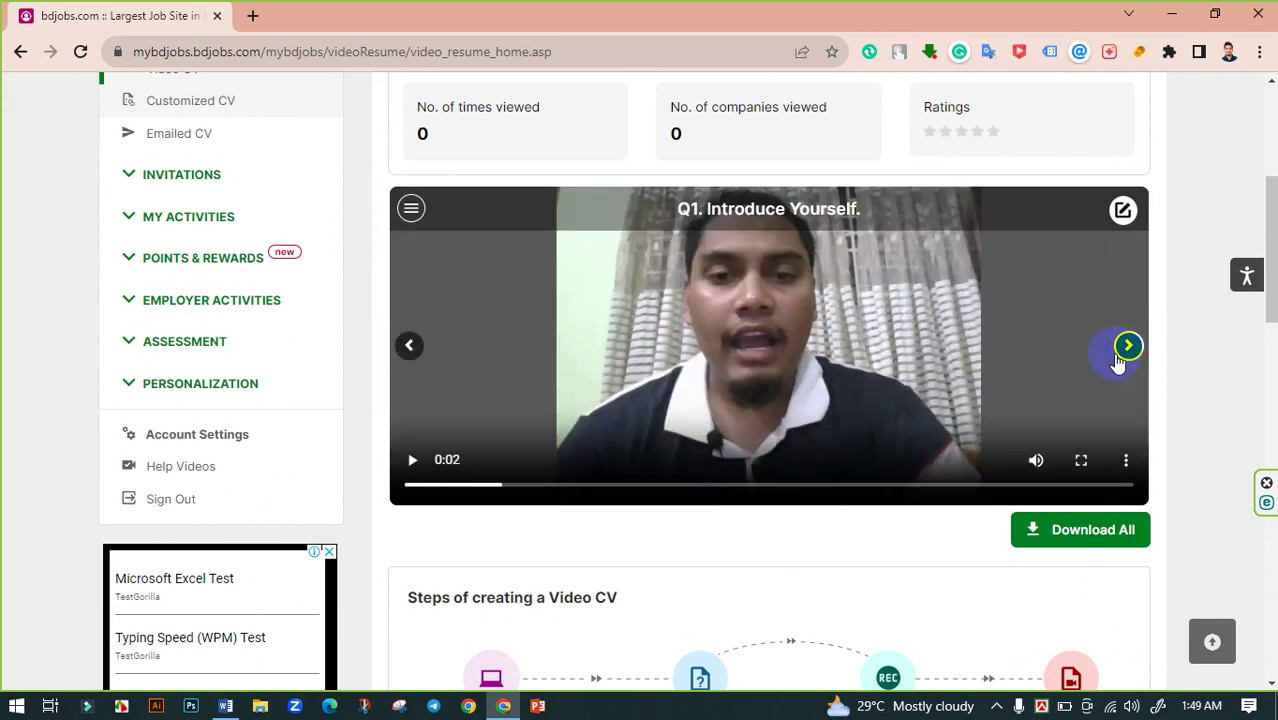
- Look through the entire Video CV page down to the footer, and return to the completeness and company view figures
scroll(862, 430, up, 3)
scroll(845, 374, down, 5)
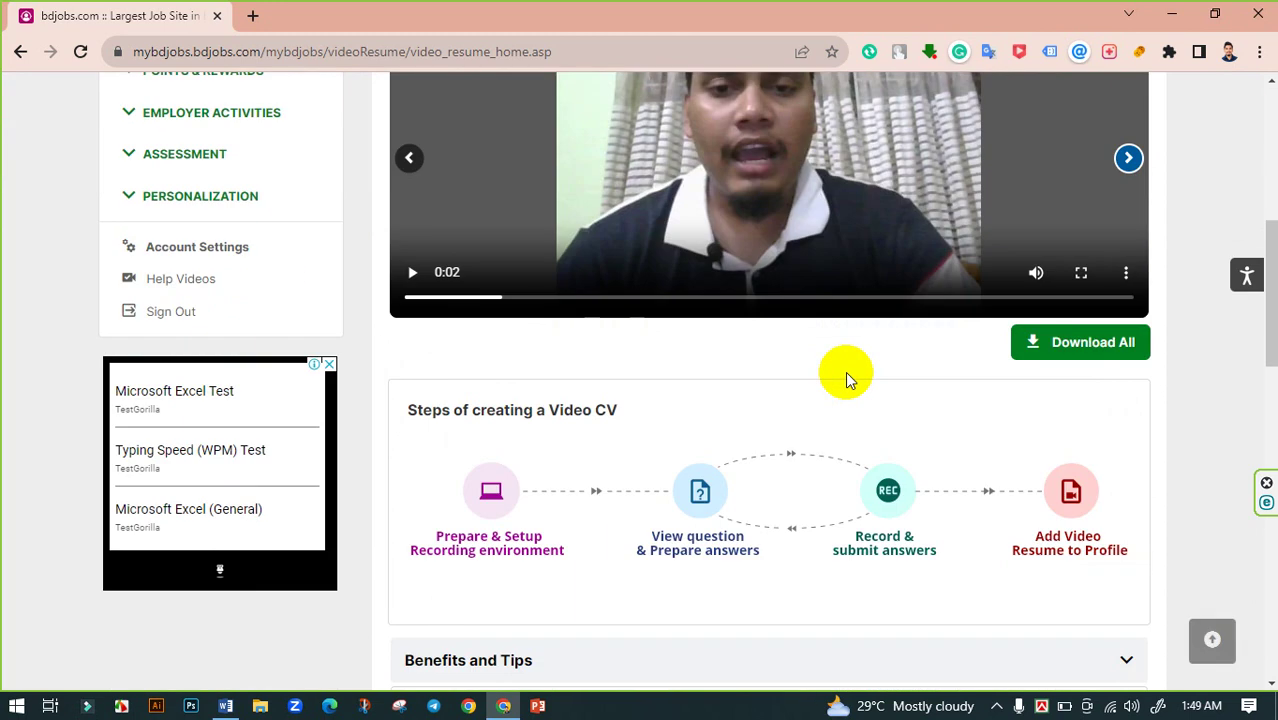
scroll(845, 371, down, 10)
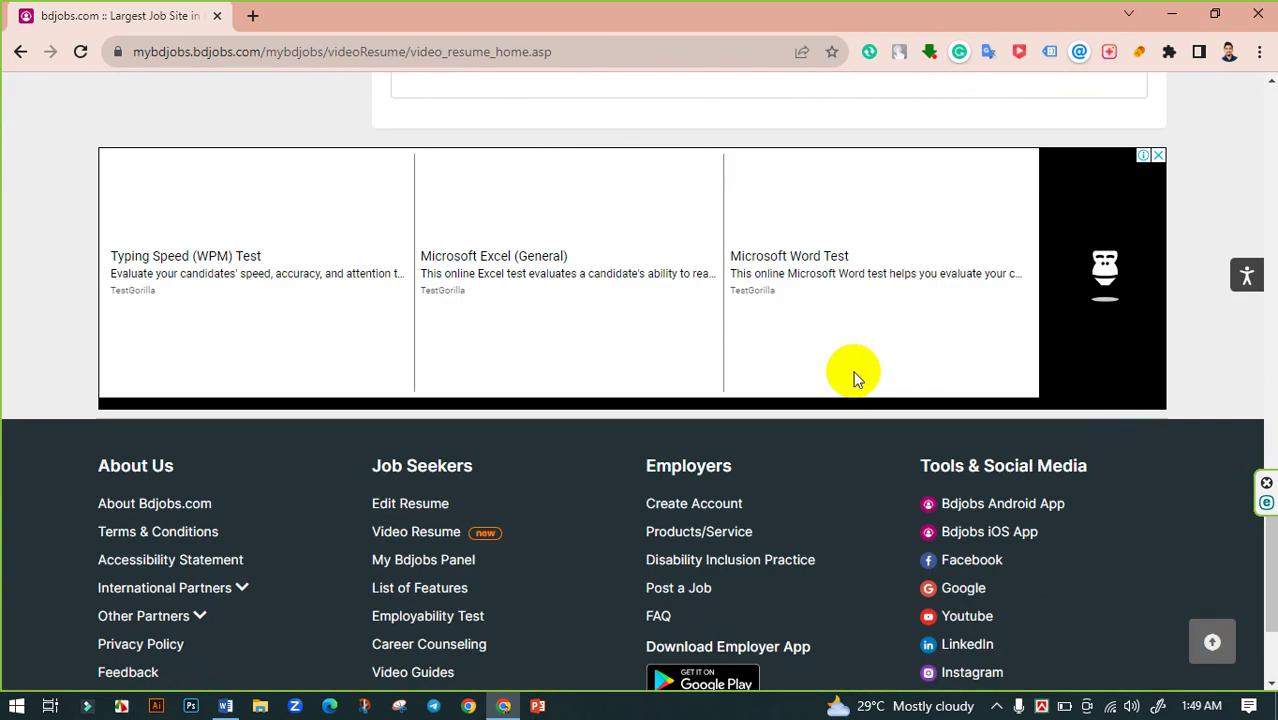
scroll(853, 378, up, 15)
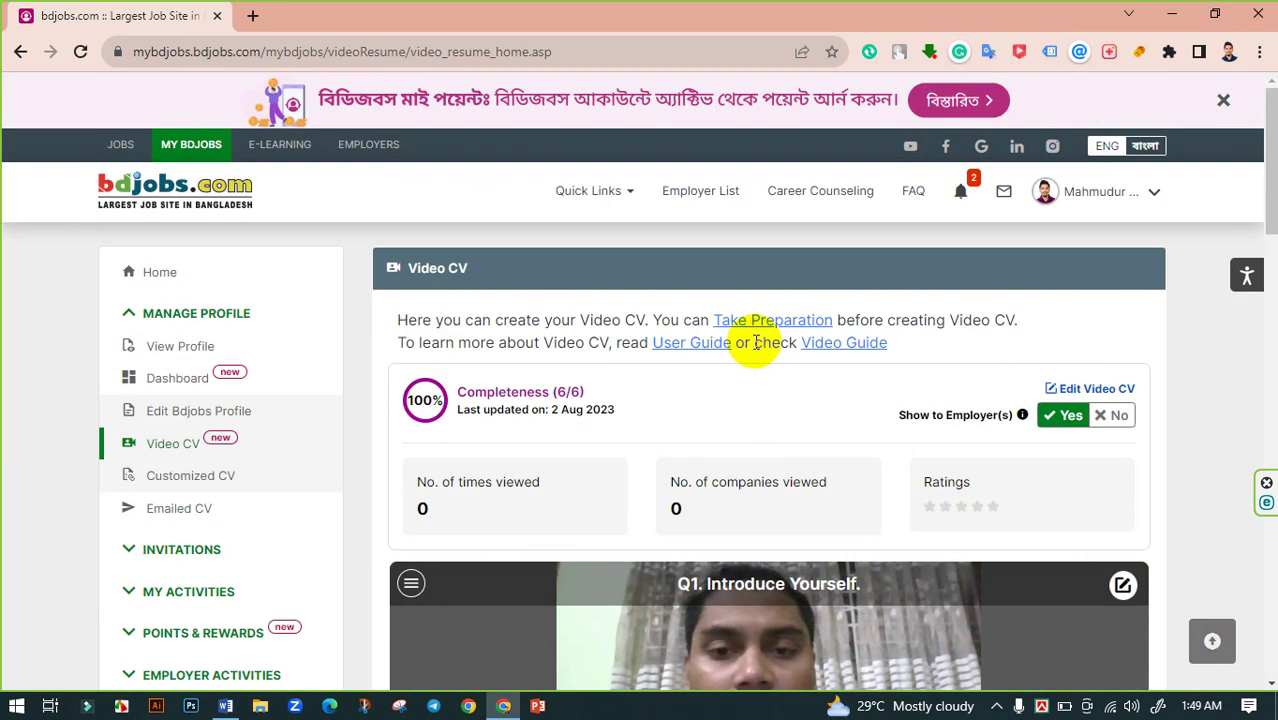
scroll(762, 345, down, 3)
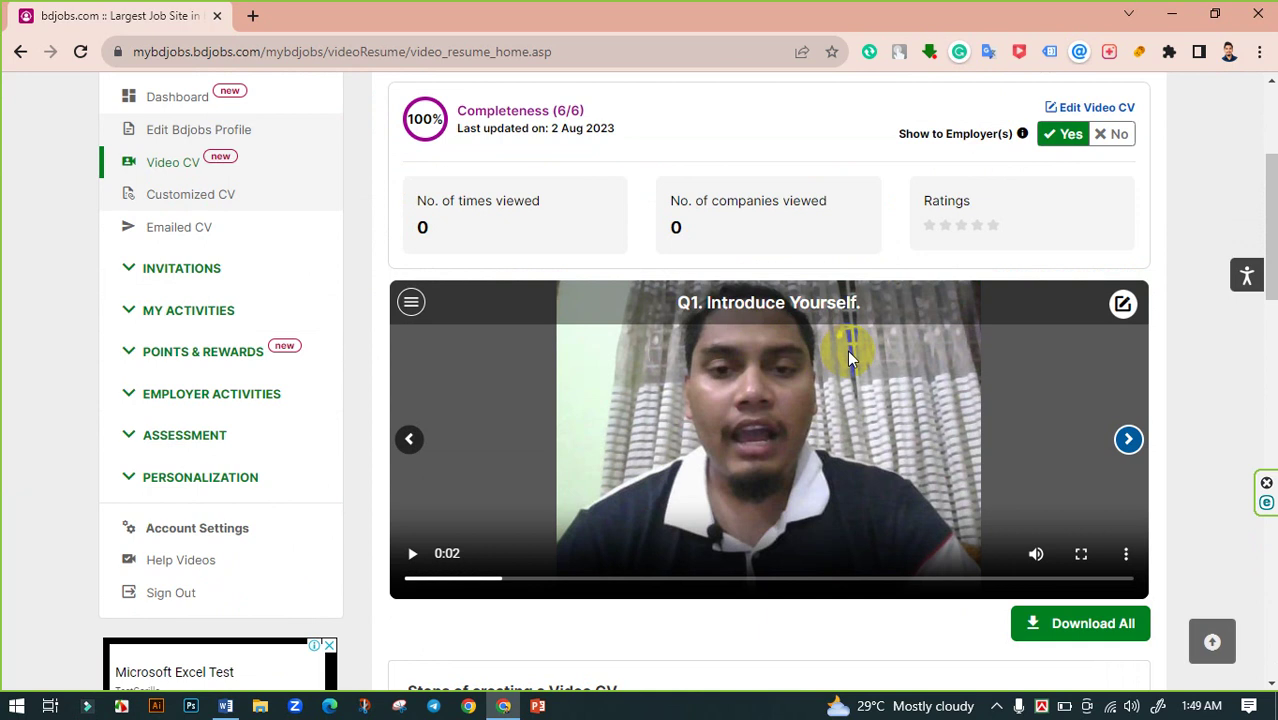
scroll(850, 352, up, 3)
scroll(856, 355, down, 1)
scroll(855, 352, down, 5)
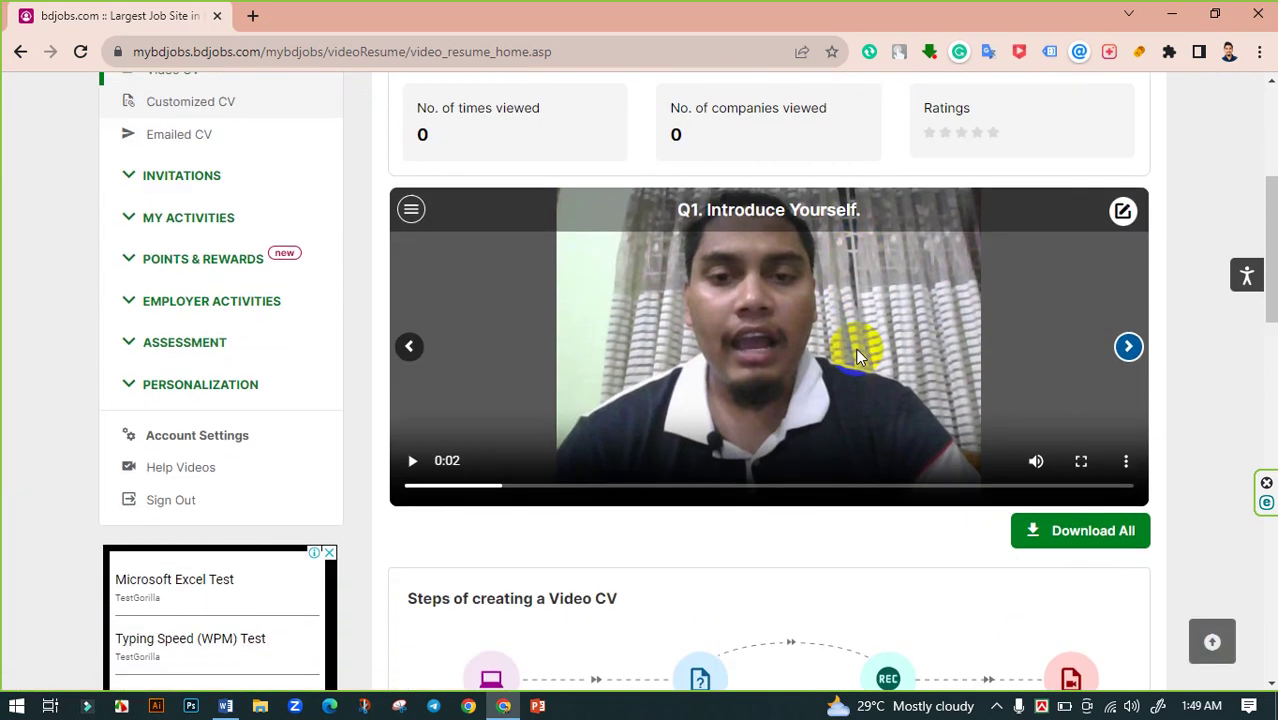
scroll(608, 407, up, 4)
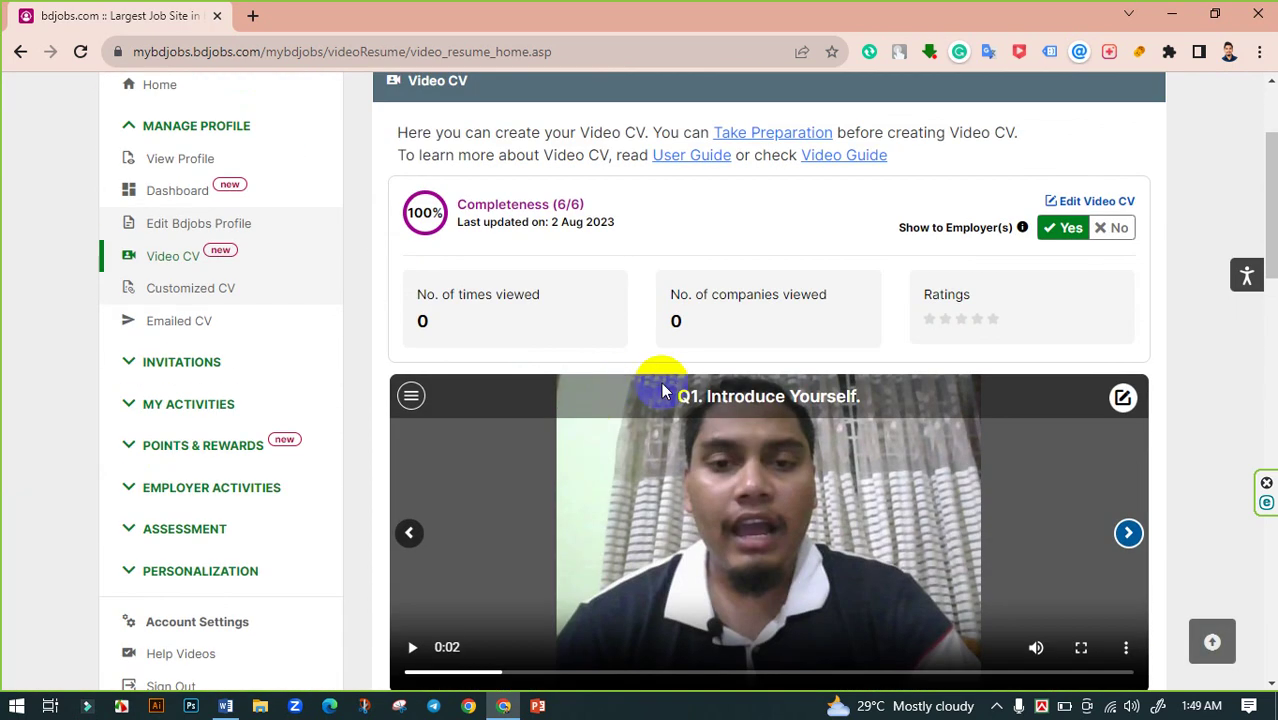
scroll(693, 385, up, 1)
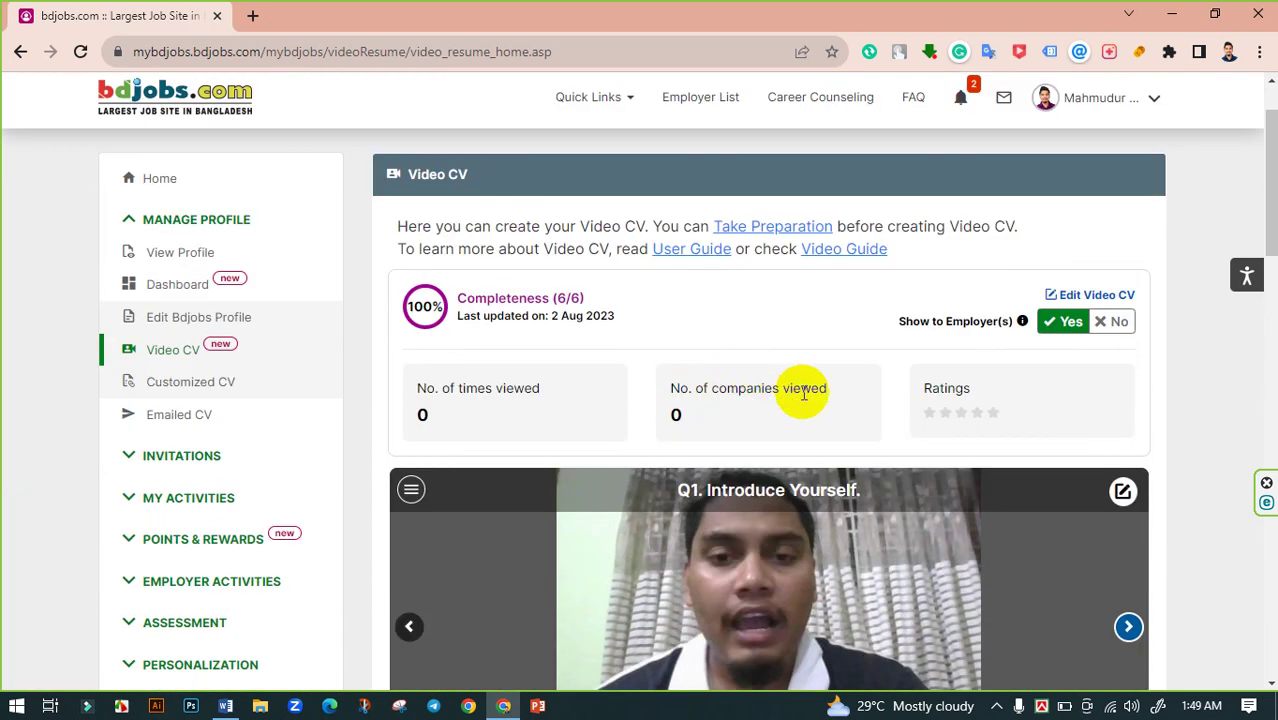
- Open the profile's resume view and the resume dashboard, and check the Video CV completion details there
click(193, 260)
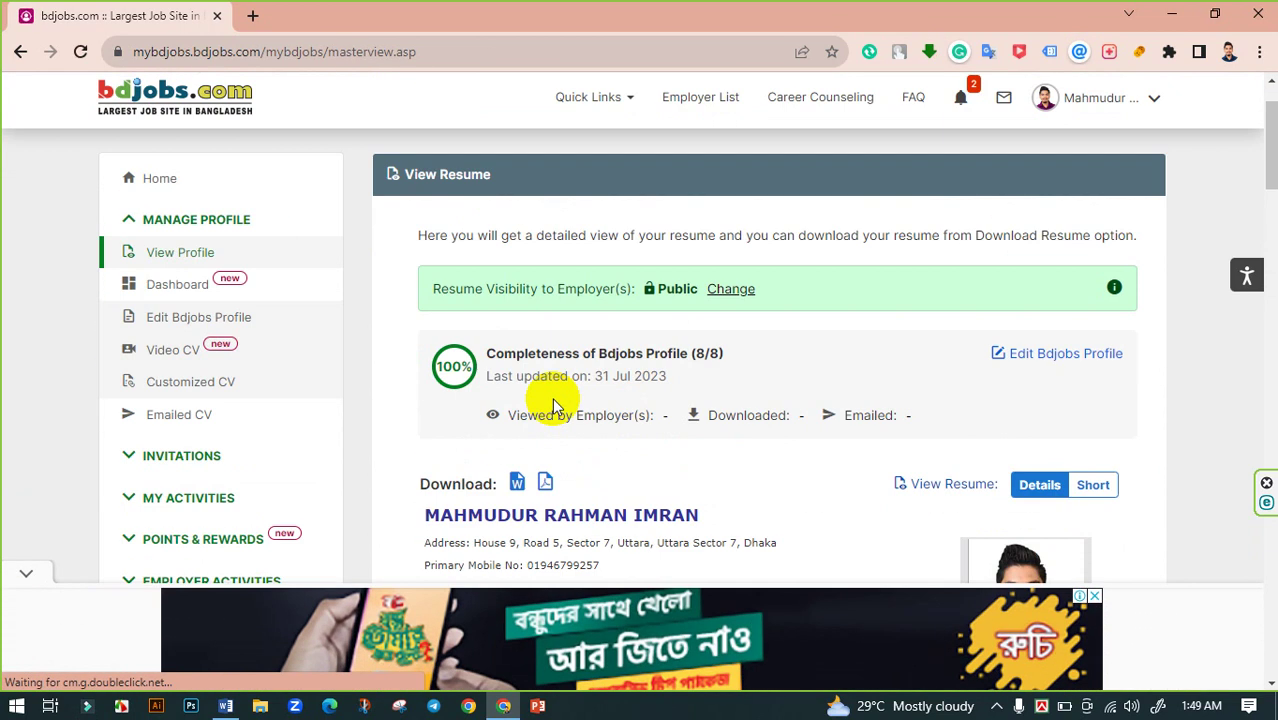
click(181, 287)
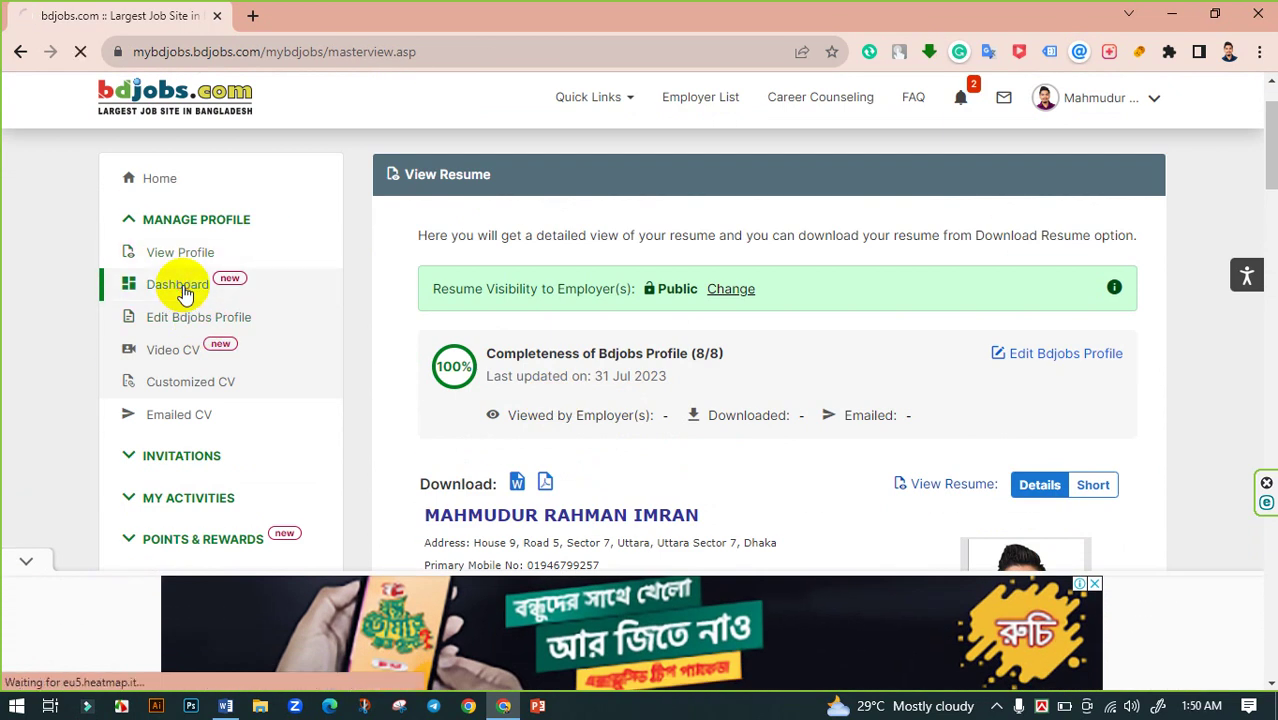
scroll(630, 380, down, 3)
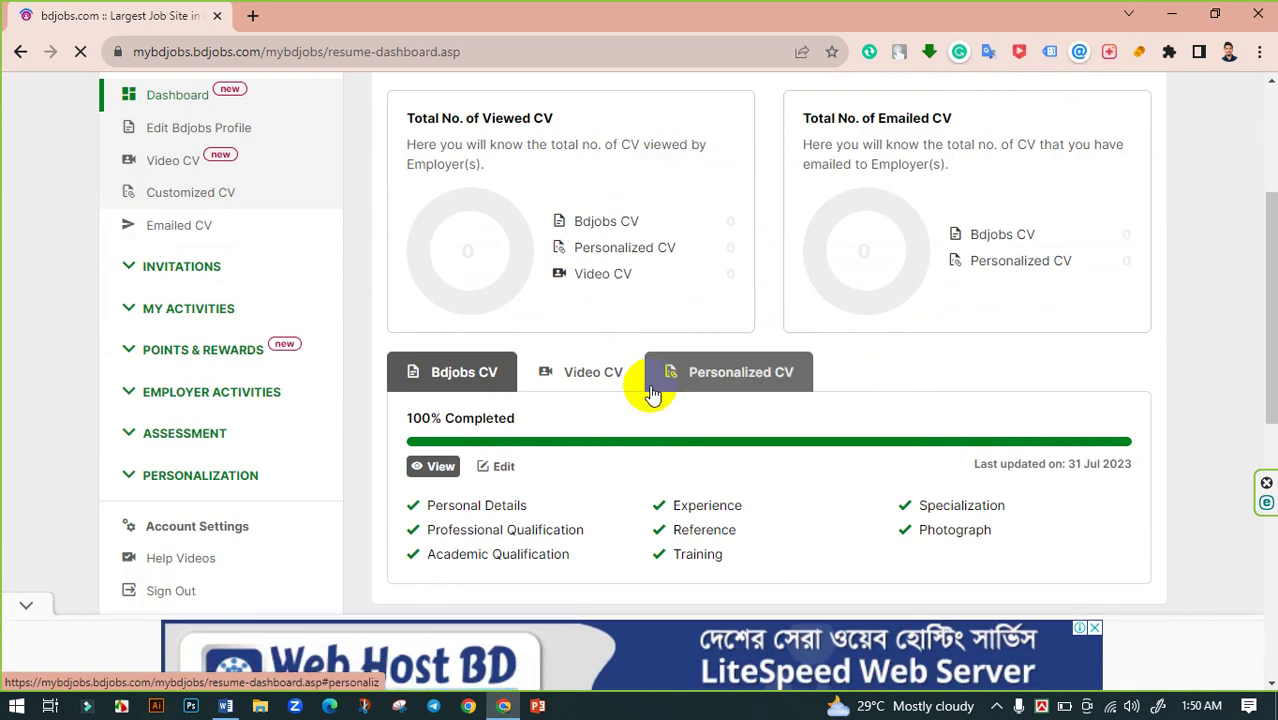
click(590, 377)
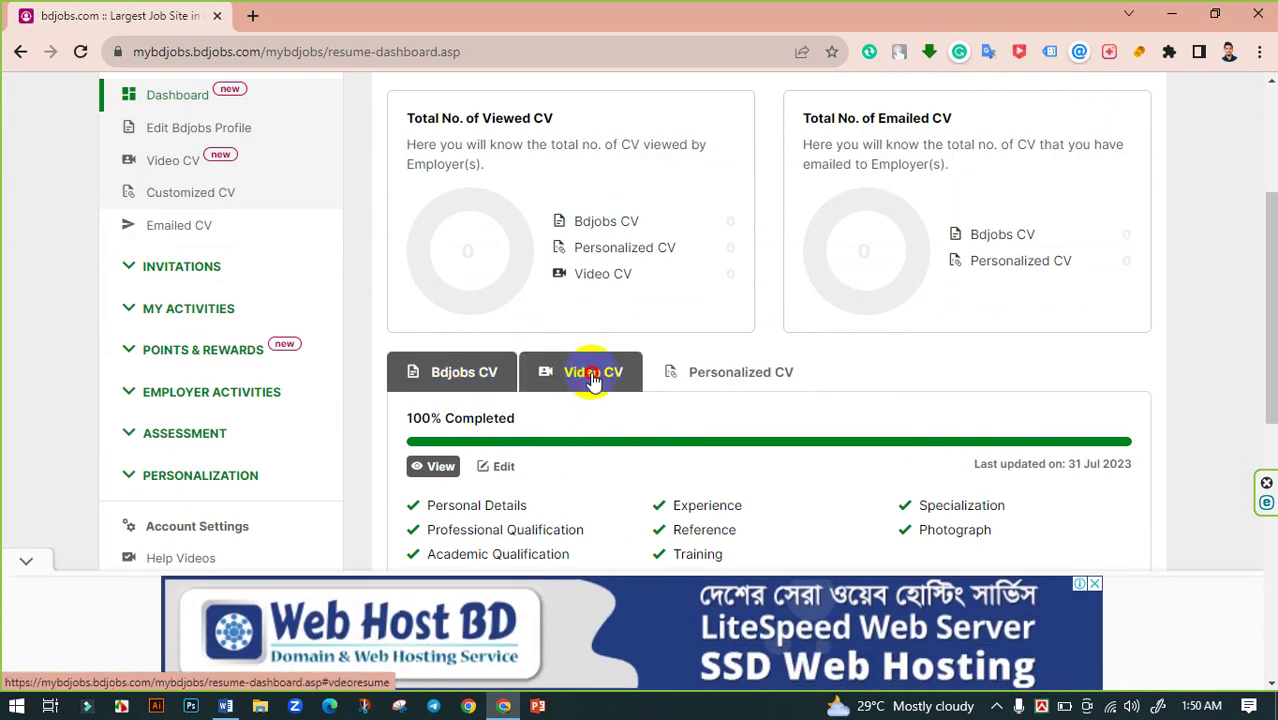
scroll(836, 465, down, 2)
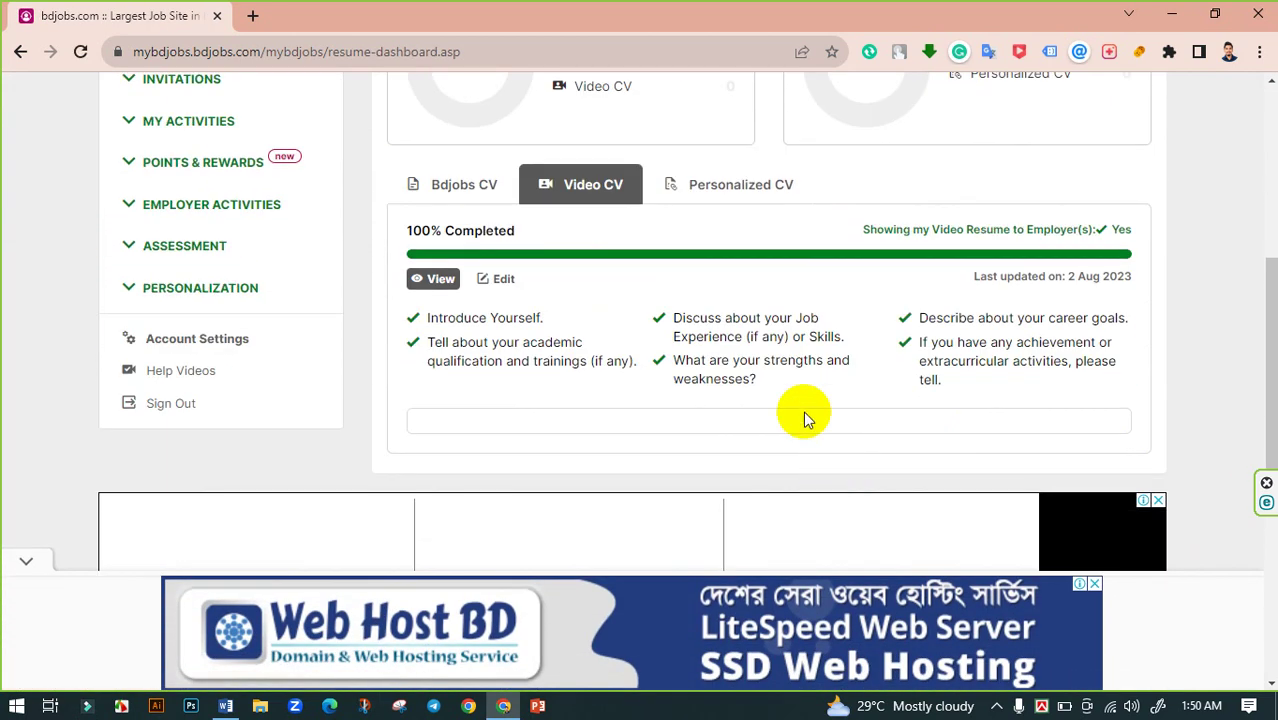
- Open the uploaded personalized CV PDF from the dashboard and read through its contents
click(756, 184)
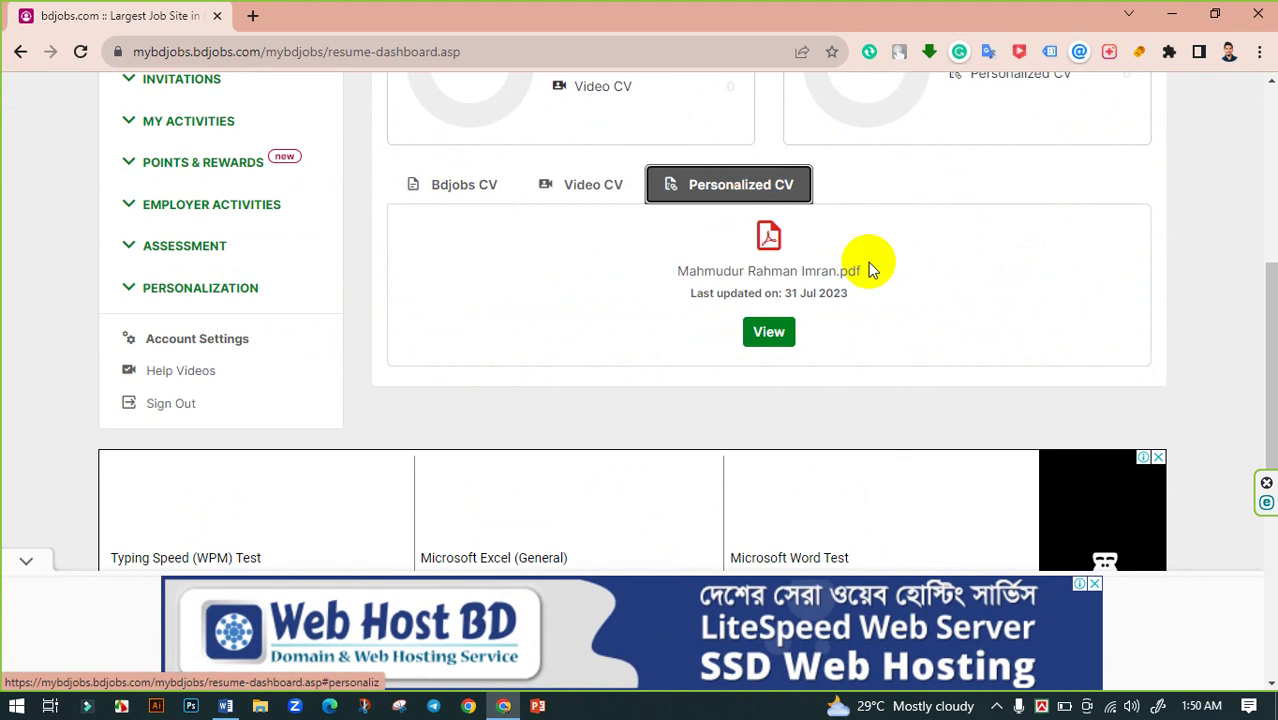
click(772, 337)
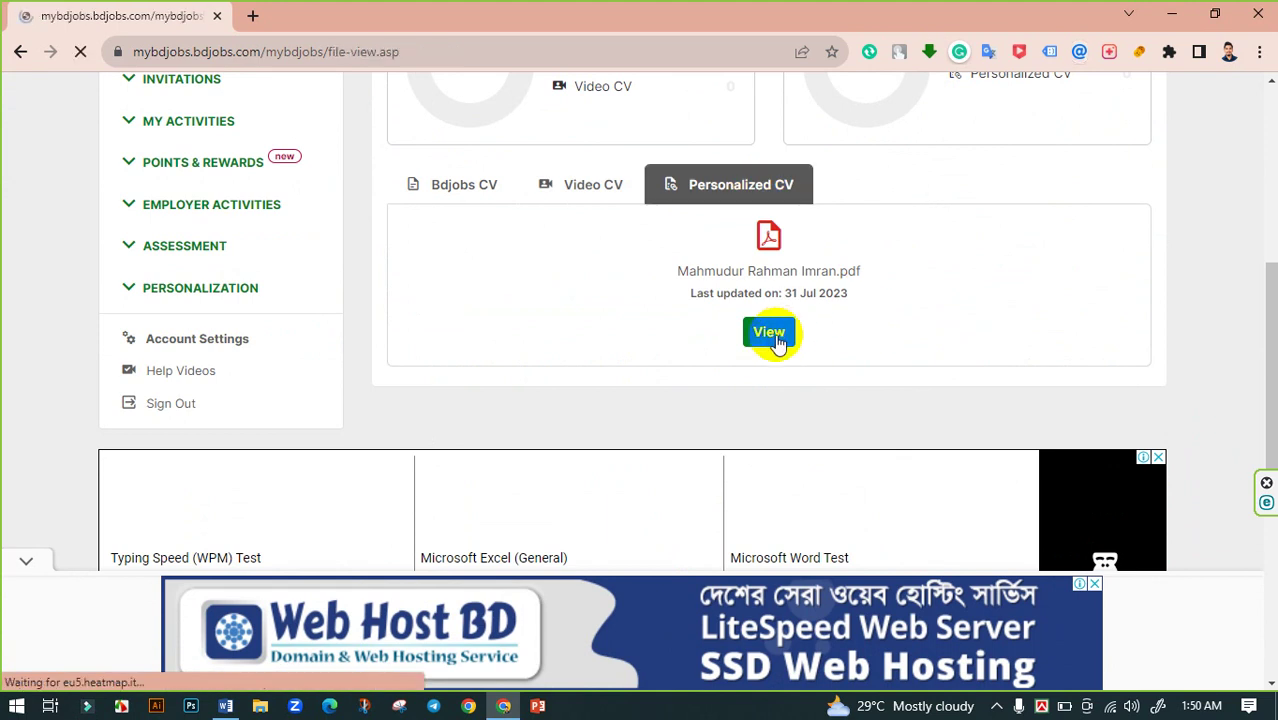
scroll(842, 388, up, 3)
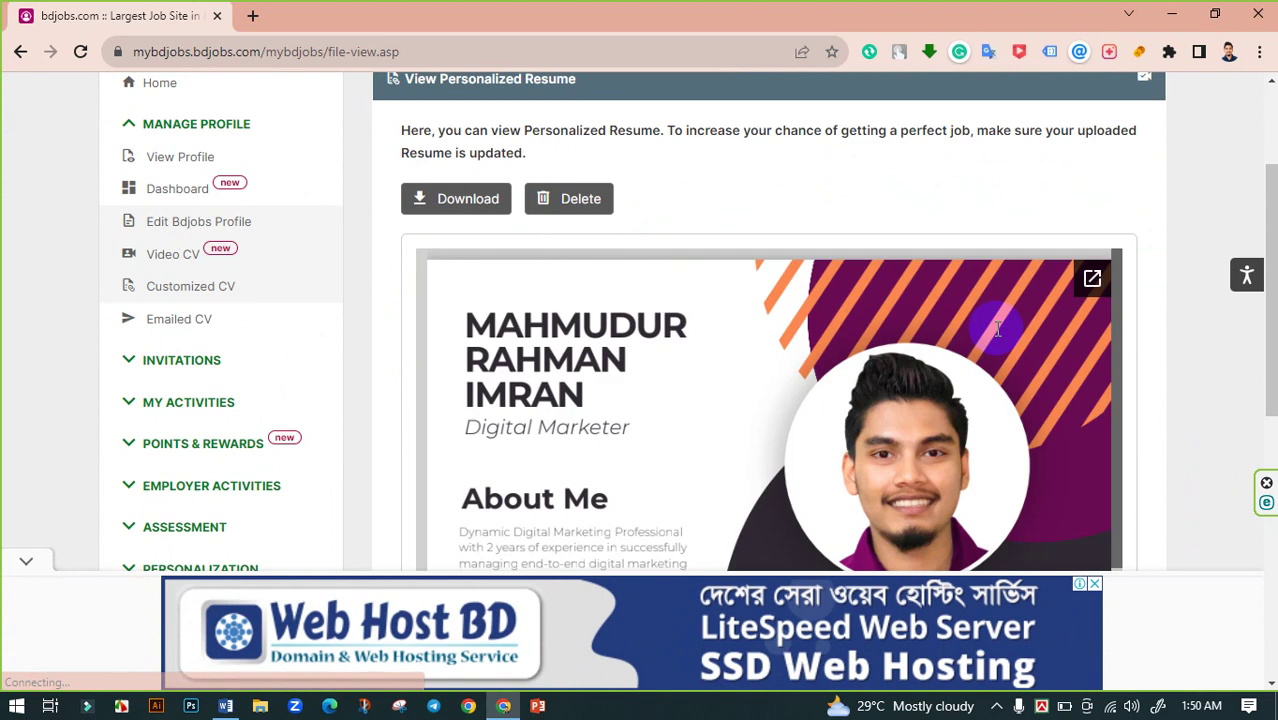
scroll(996, 334, down, 7)
scroll(844, 351, up, 6)
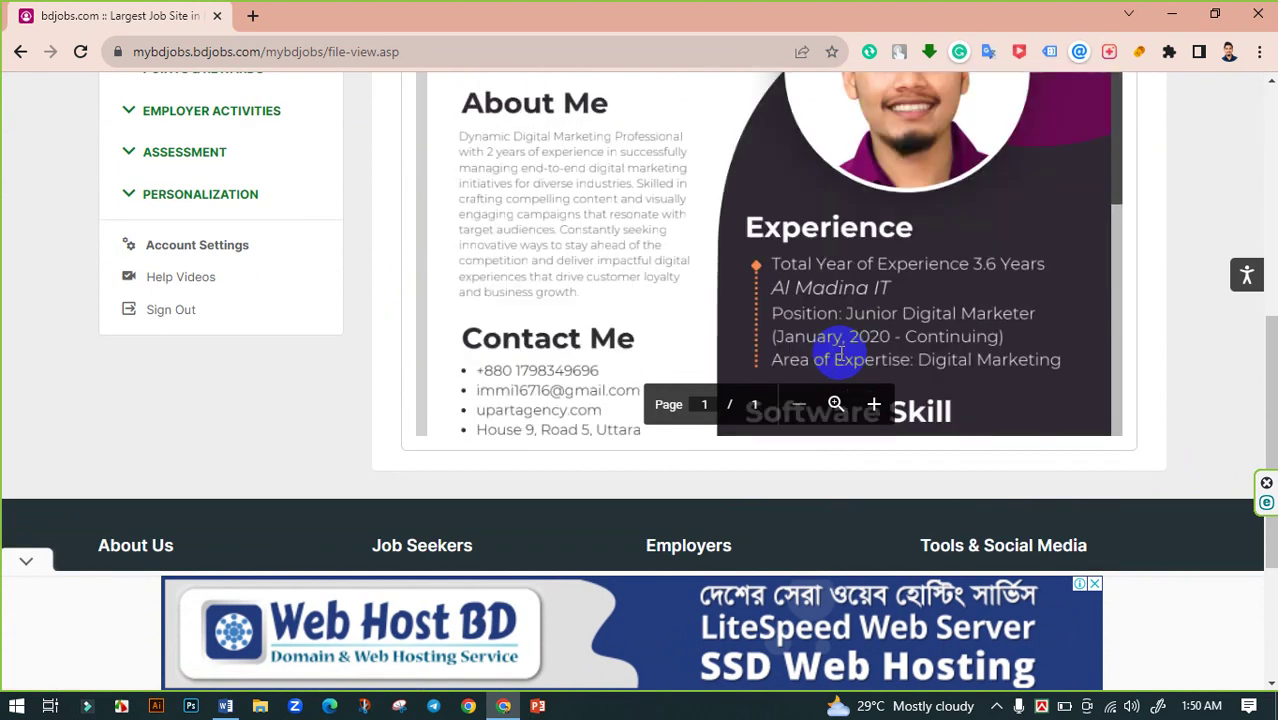
scroll(694, 316, up, 4)
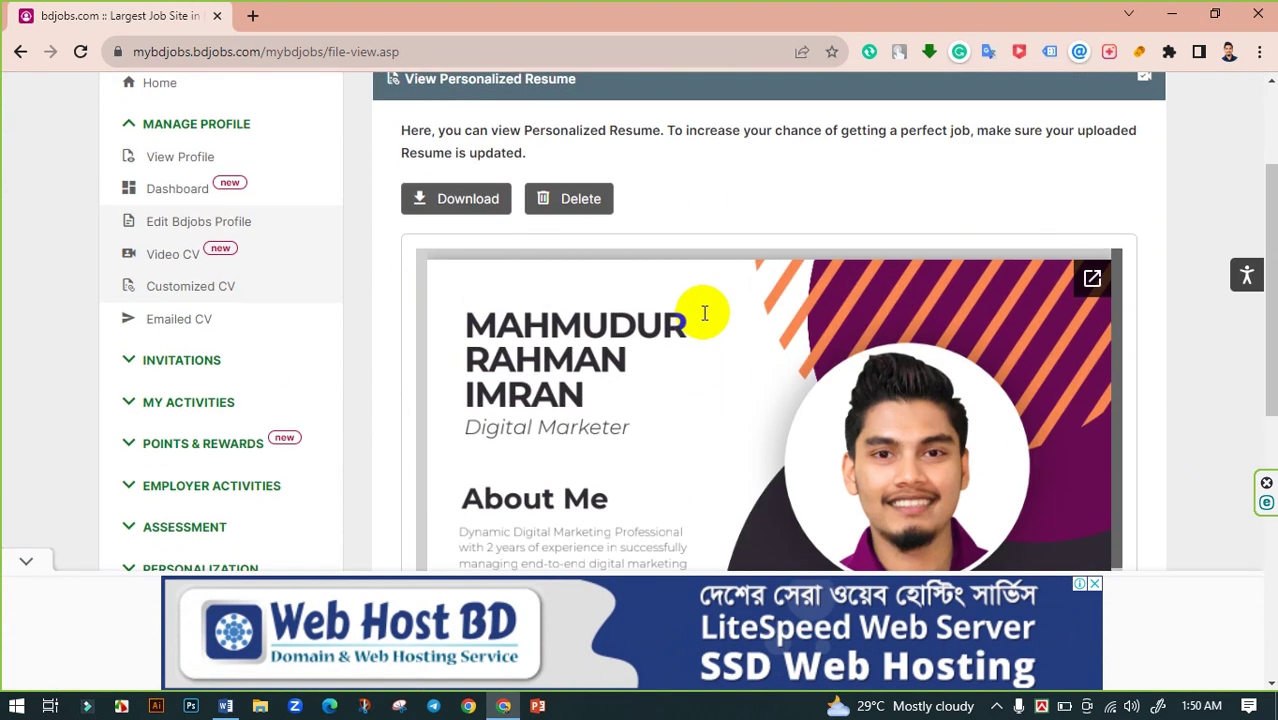
- Open the profile's resume view and check its visibility and completeness details
click(192, 162)
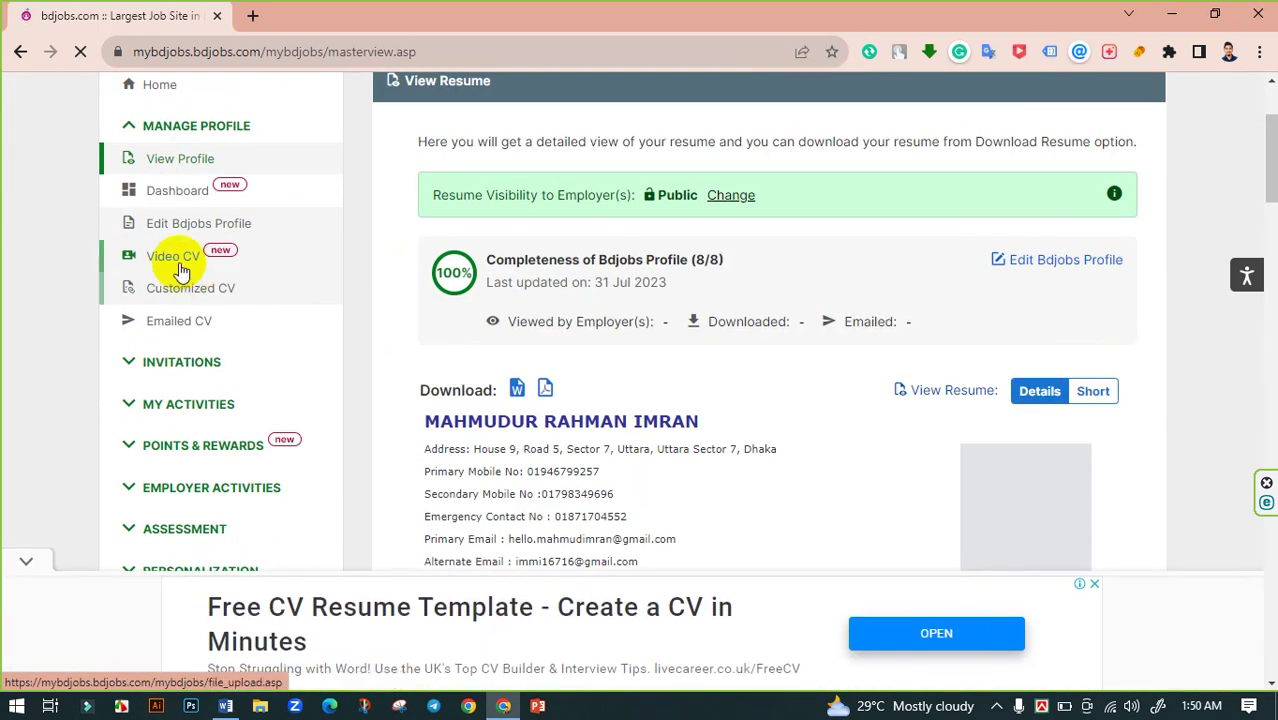
scroll(397, 285, down, 2)
scroll(397, 285, up, 3)
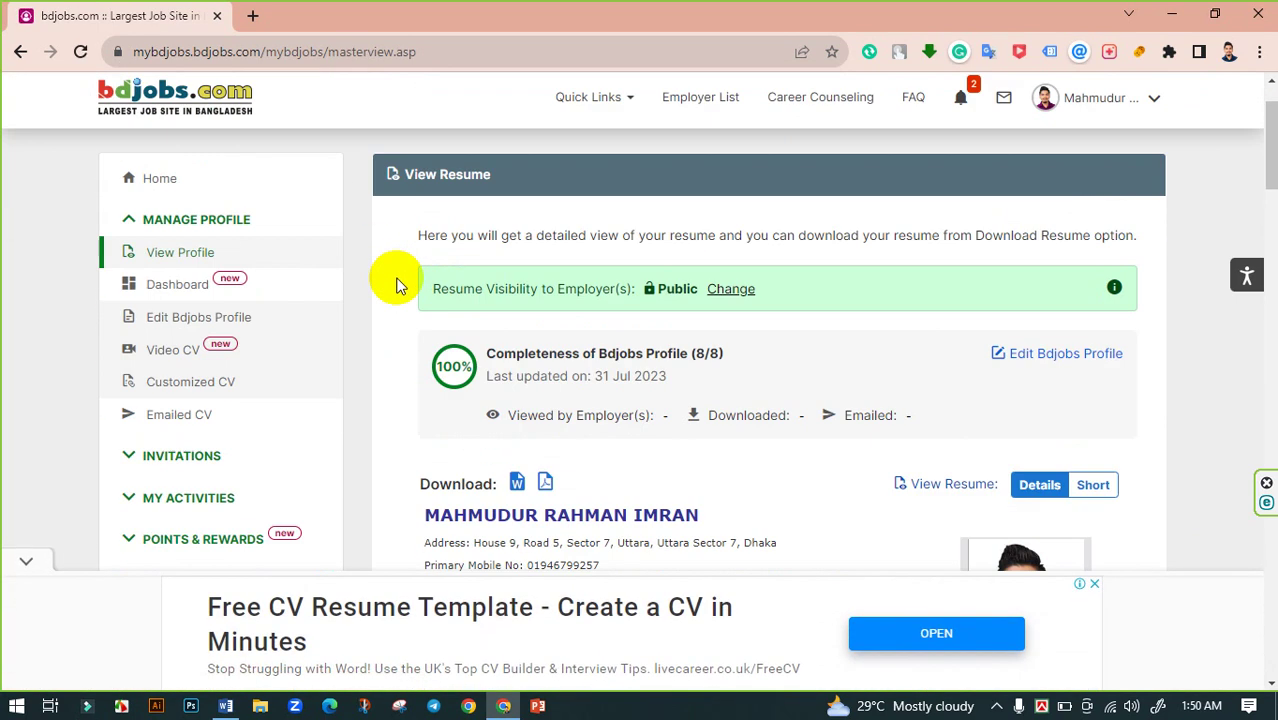
scroll(394, 277, up, 2)
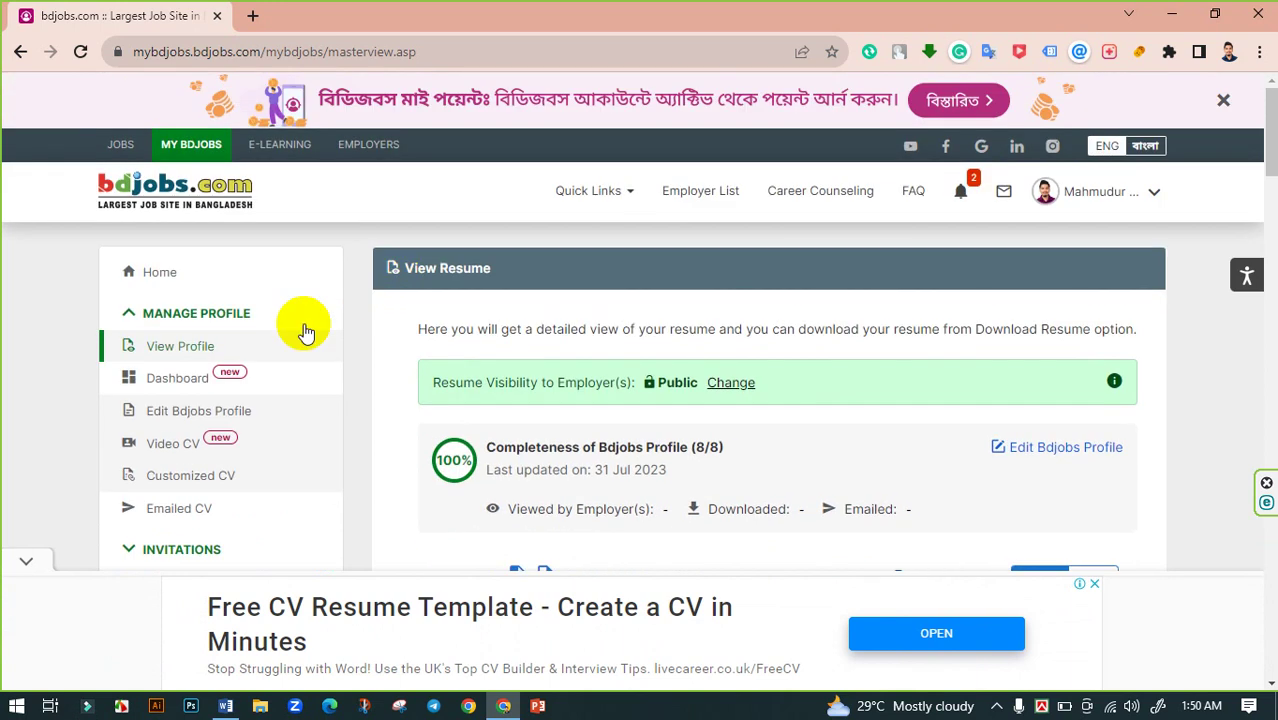
- Return to the Video CV page, dismissing the tutorial video popup and the video download bar over the player
click(175, 440)
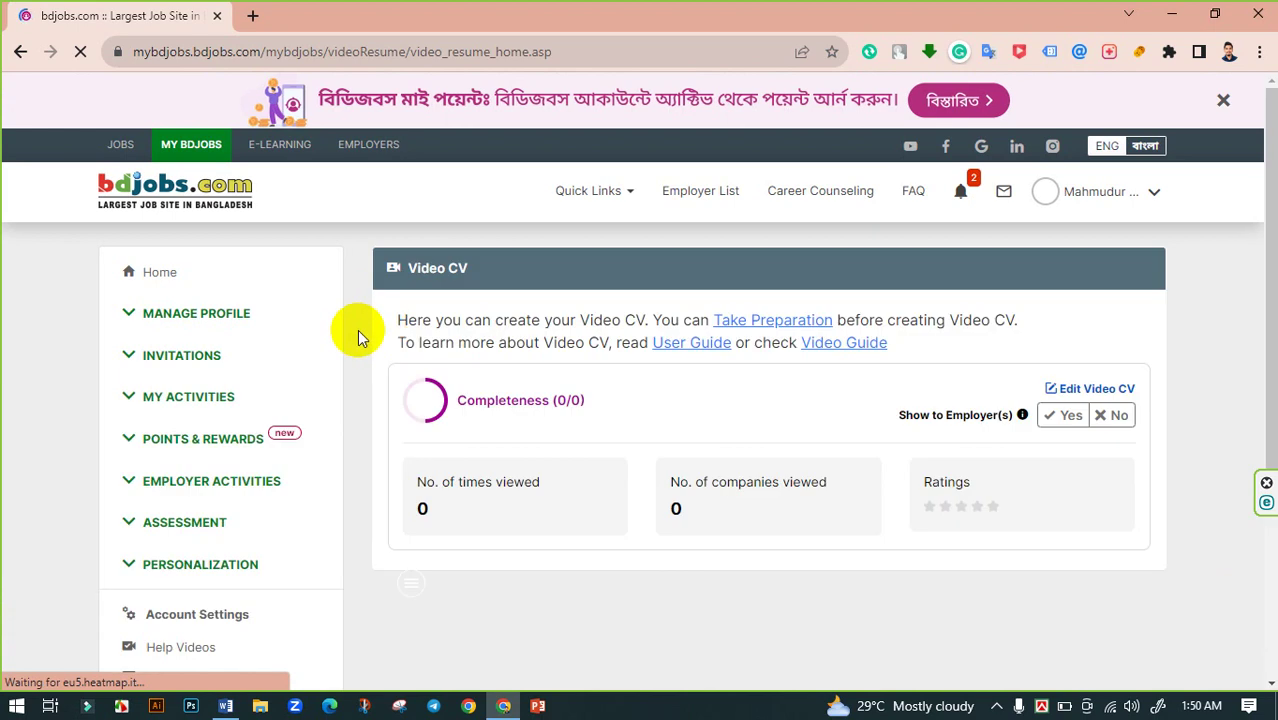
scroll(399, 334, down, 5)
scroll(389, 333, down, 1)
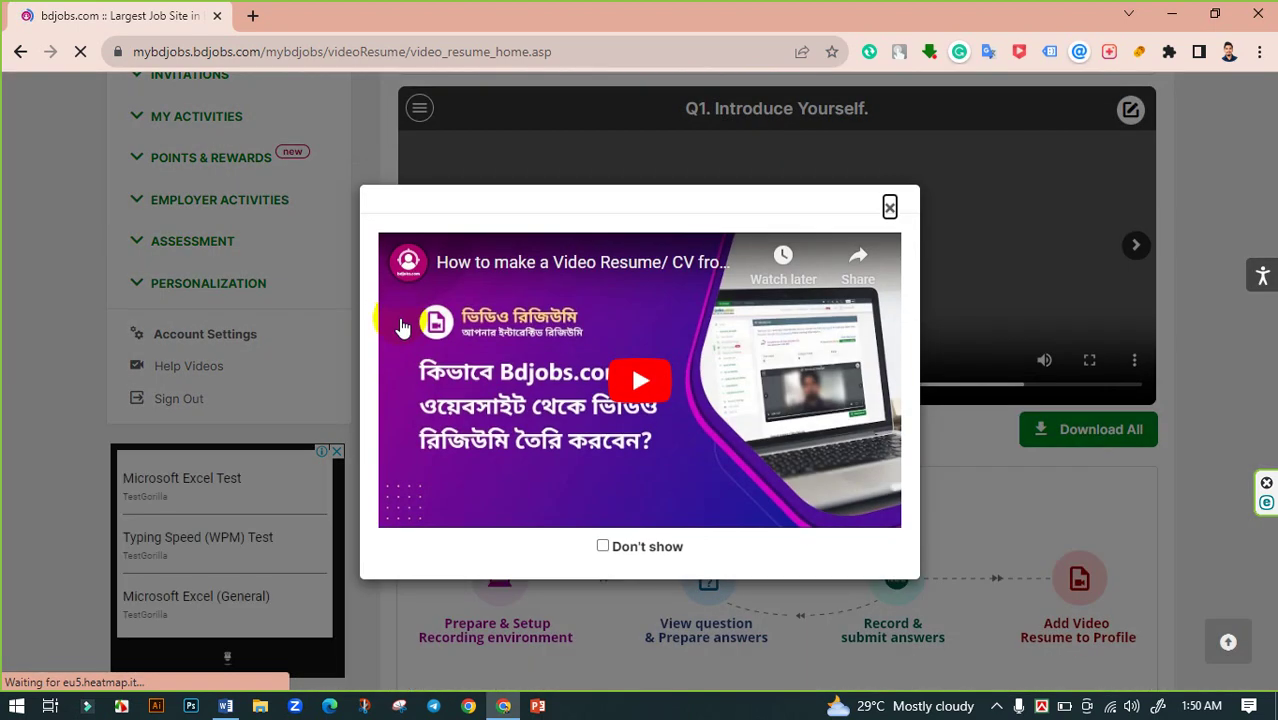
click(890, 208)
scroll(695, 262, up, 3)
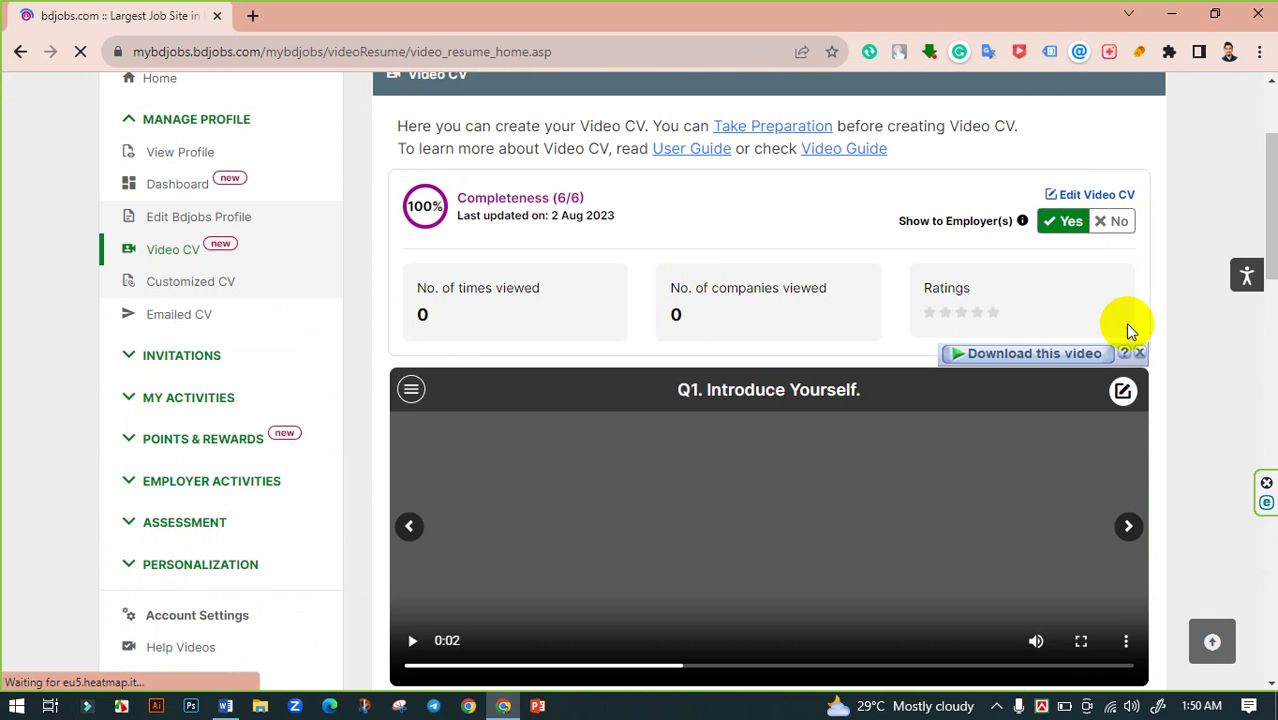
click(1139, 352)
- Look over the Video CV page from the creation steps back to the completeness details and the Question 1 recording
scroll(1168, 378, down, 1)
scroll(1166, 378, down, 6)
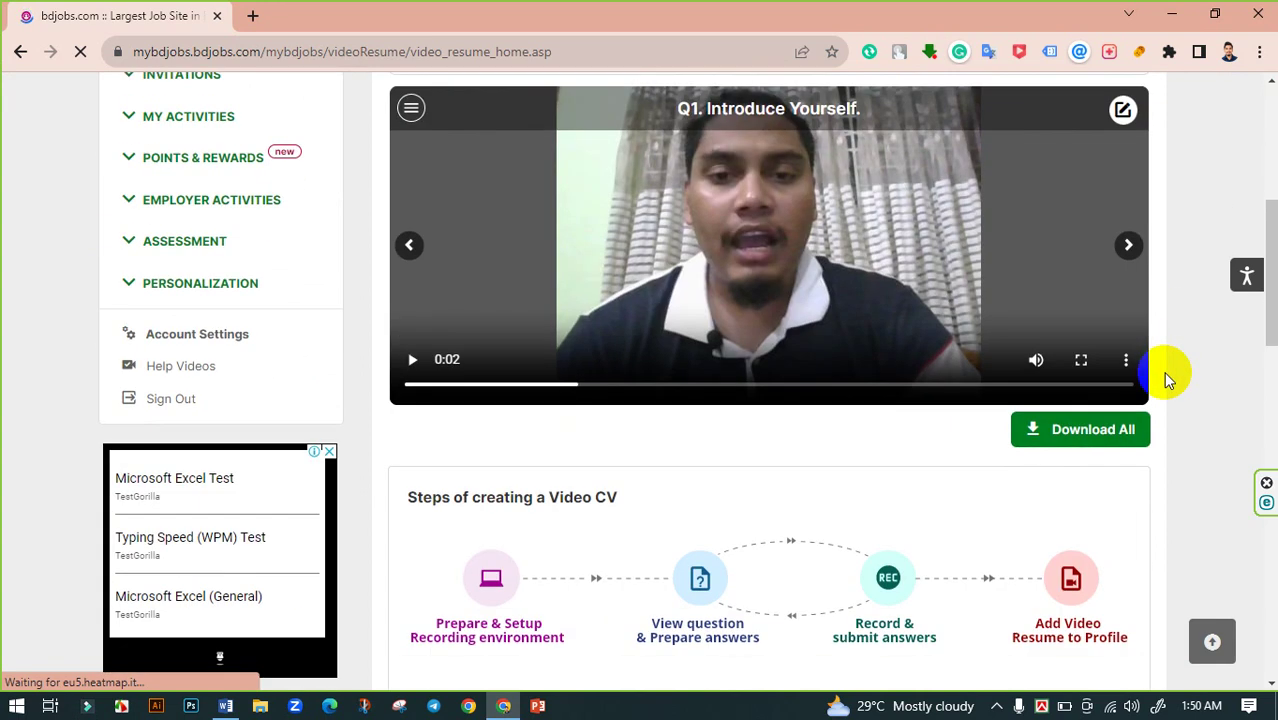
scroll(385, 285, up, 6)
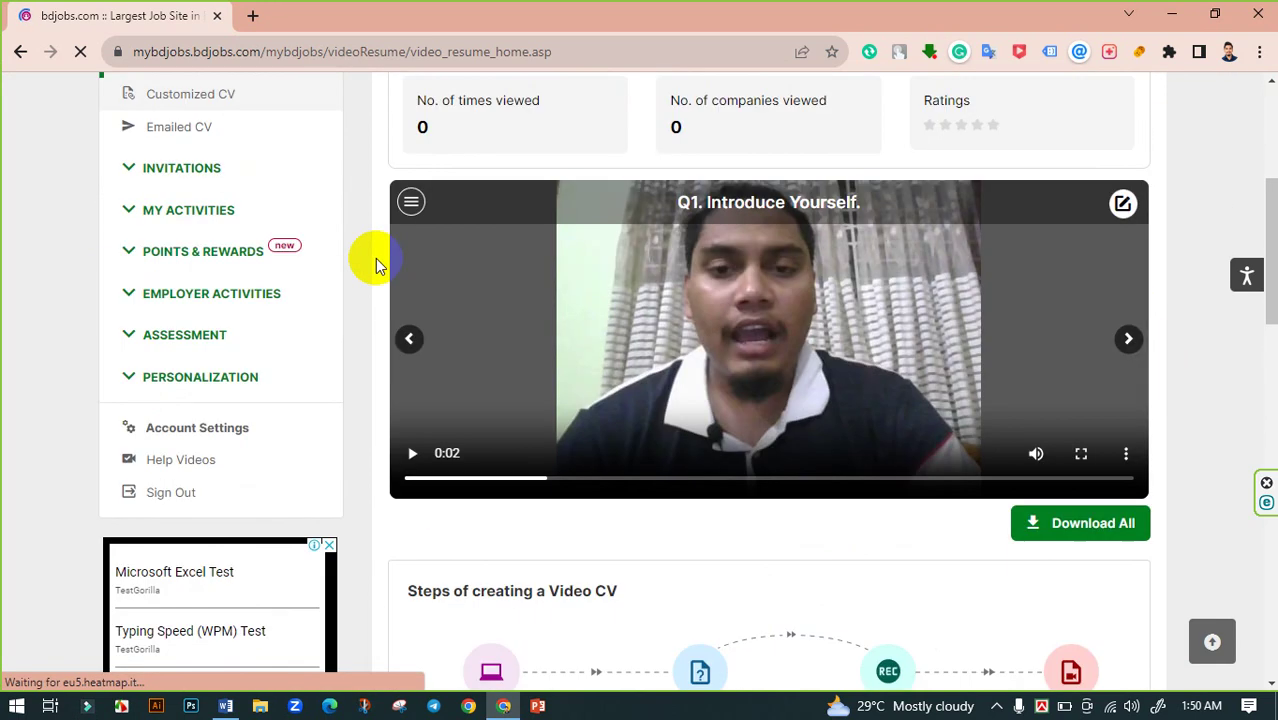
scroll(368, 217, up, 2)
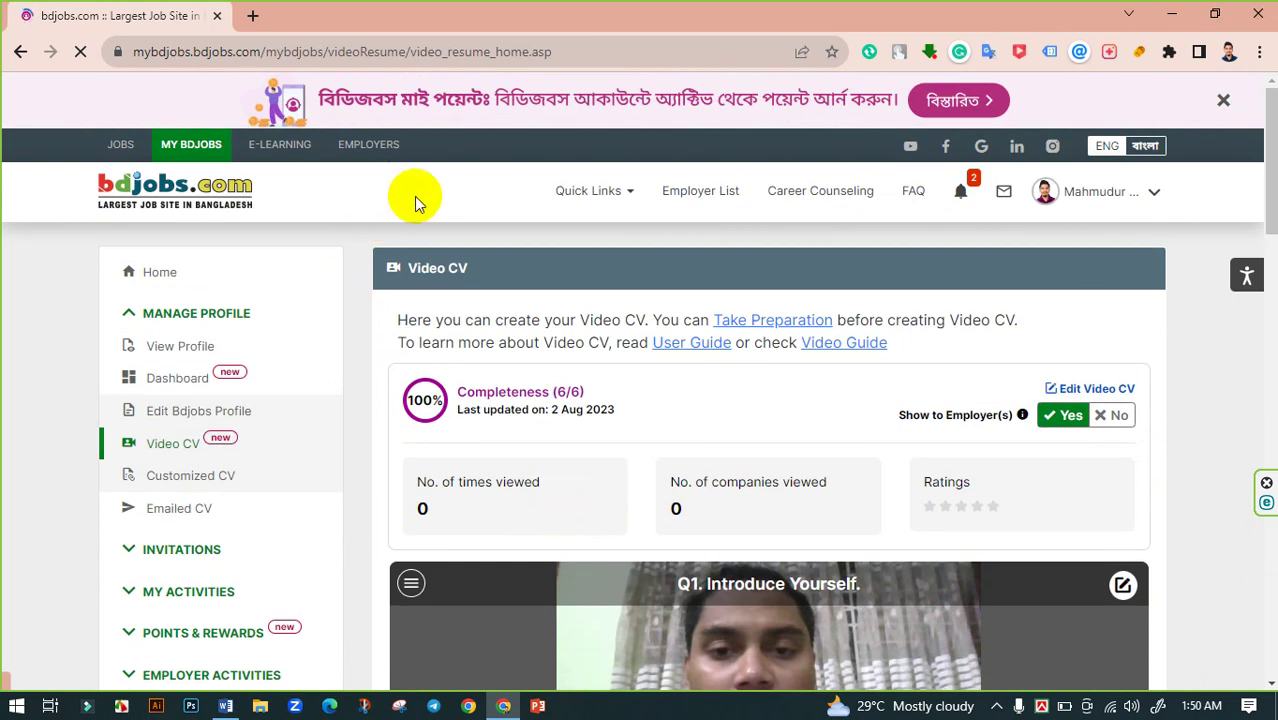
scroll(377, 210, down, 3)
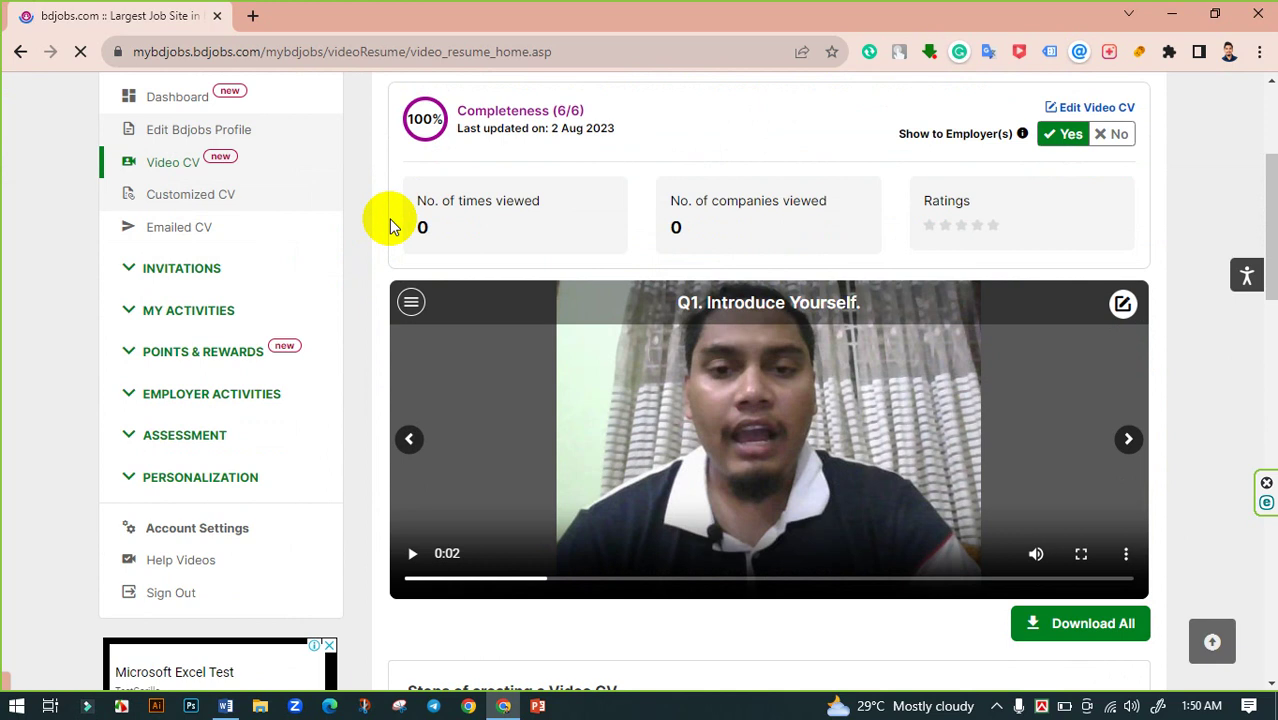